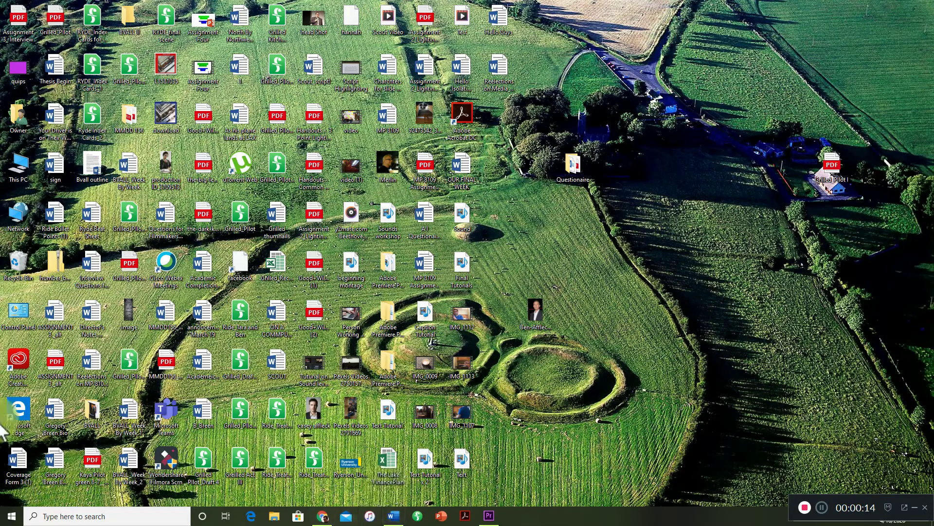
Close the running Premiere Pro session with the Text project and launch Adobe Premiere Pro 2020 again.
{"action": "left_click", "coordinate": [489, 515]}
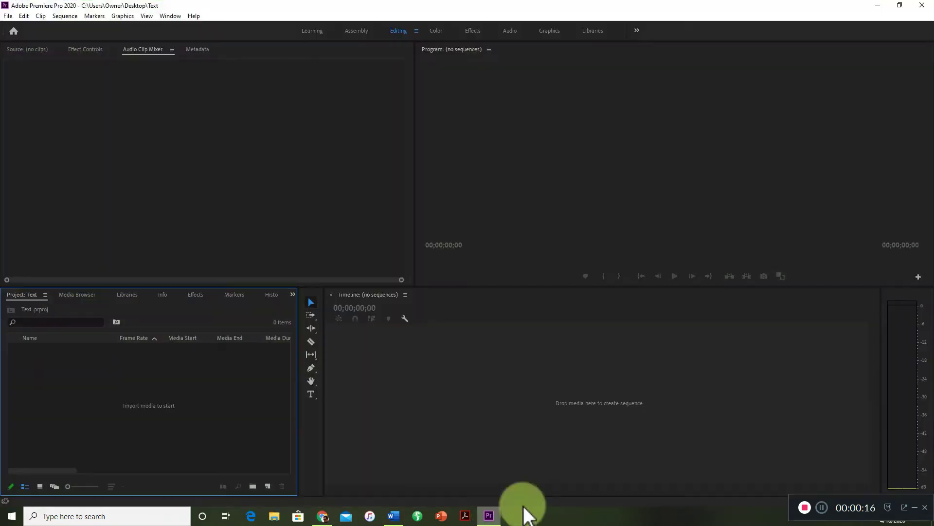
{"action": "left_click", "coordinate": [923, 6]}
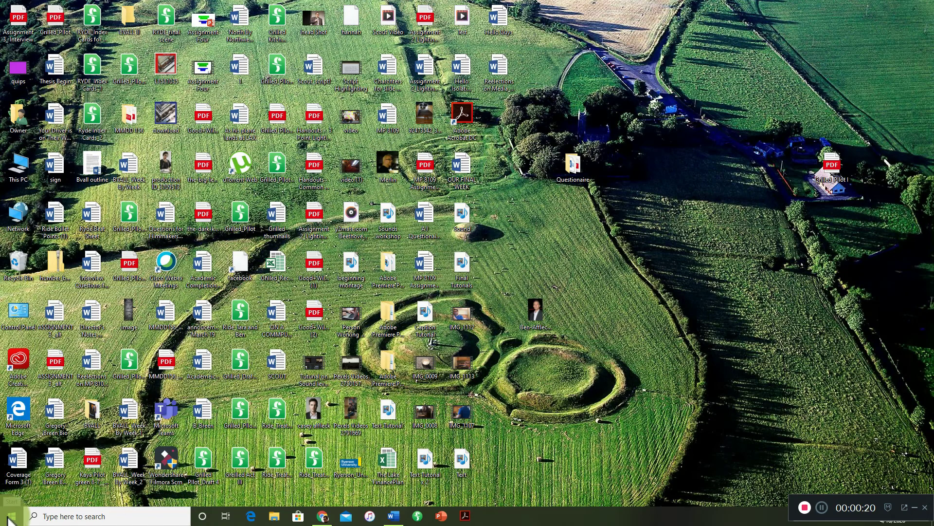
{"action": "left_click", "coordinate": [11, 516]}
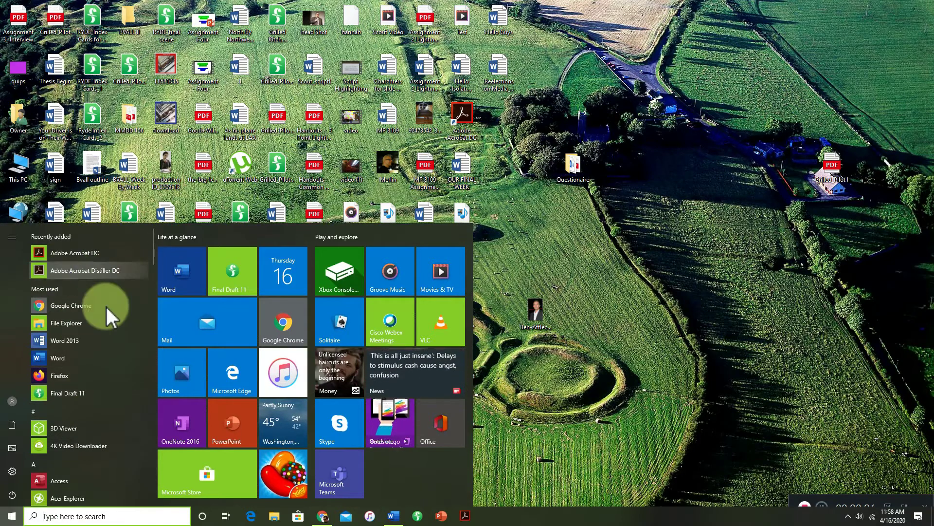
{"action": "scroll", "coordinate": [117, 322], "scroll_direction": "down", "scroll_amount": 4}
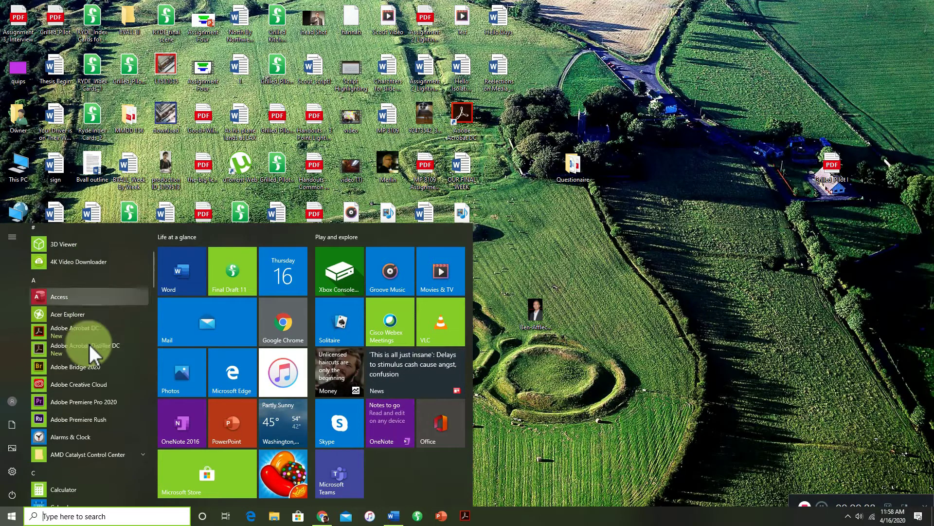
{"action": "left_click", "coordinate": [112, 402]}
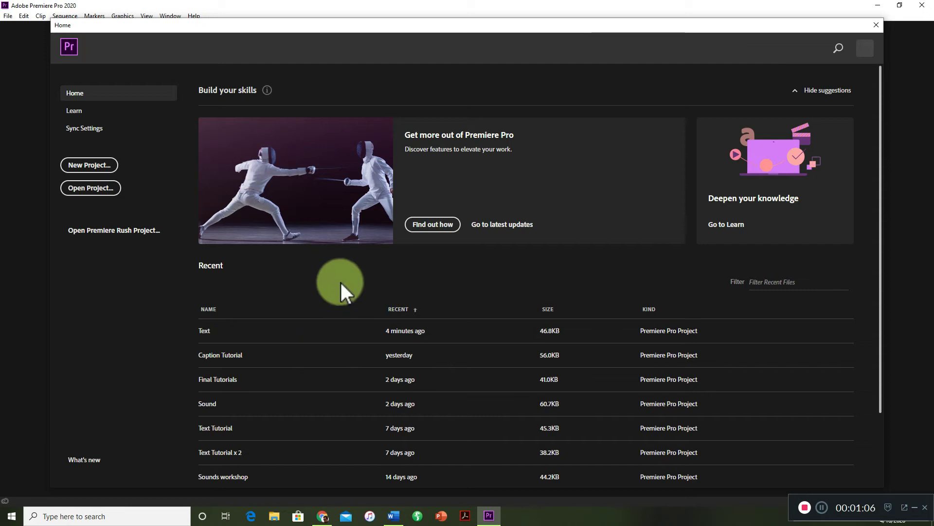
Look through the recent projects, and start a new project named "Test_April 16".
{"action": "left_click_drag", "start_coordinate": [880, 230], "coordinate": [867, 372]}
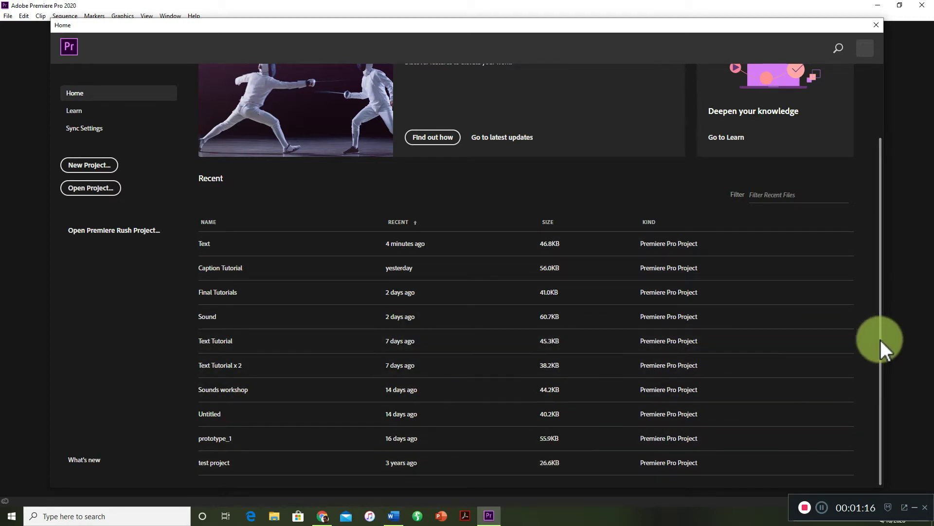
{"action": "scroll", "coordinate": [894, 245], "scroll_direction": "up", "scroll_amount": 2}
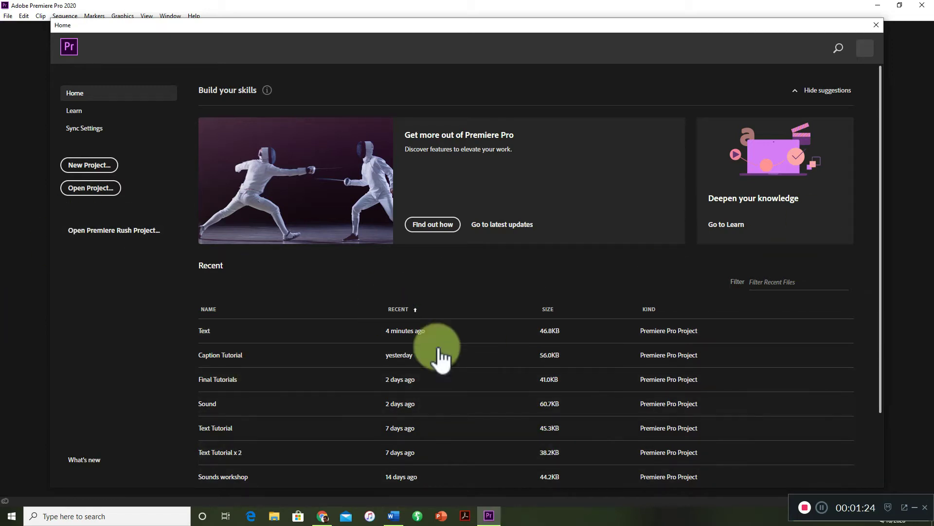
{"action": "left_click", "coordinate": [97, 171]}
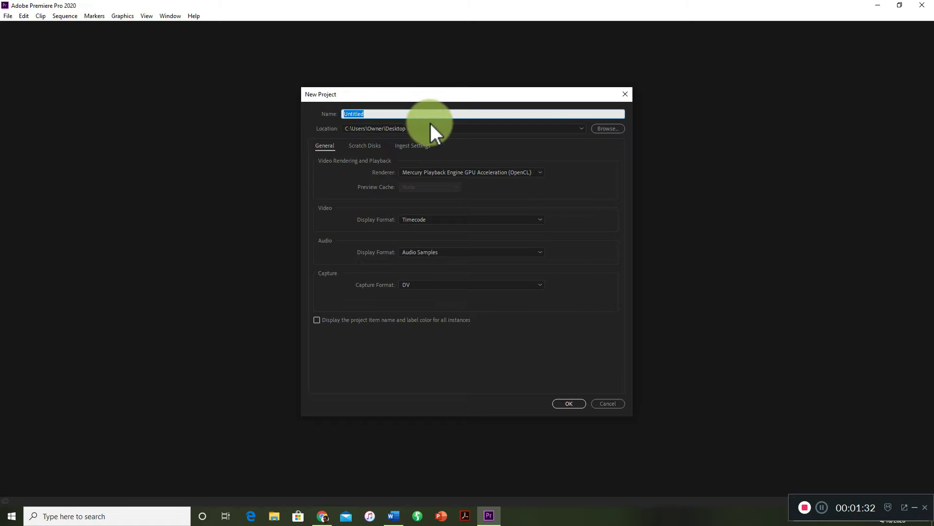
{"action": "key", "text": "BackSpace"}
{"action": "type", "text": "Te"}
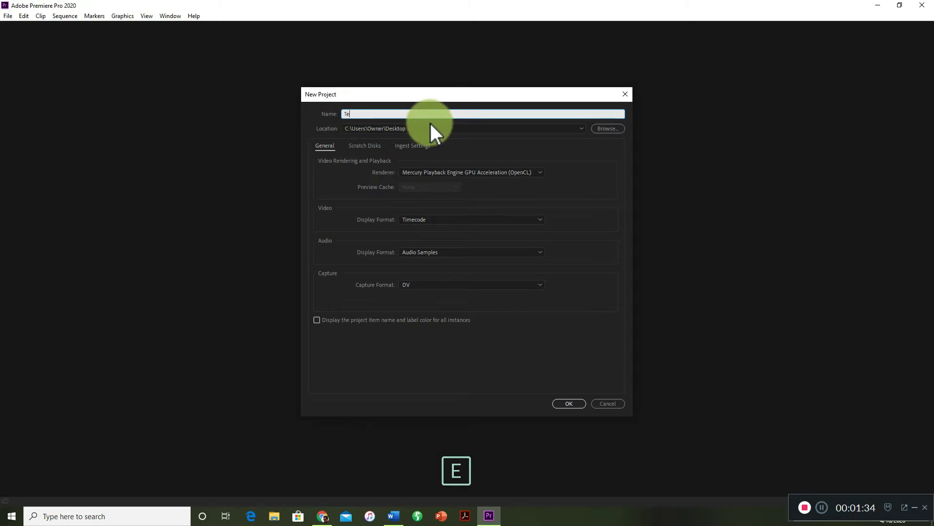
{"action": "type", "text": "st_"}
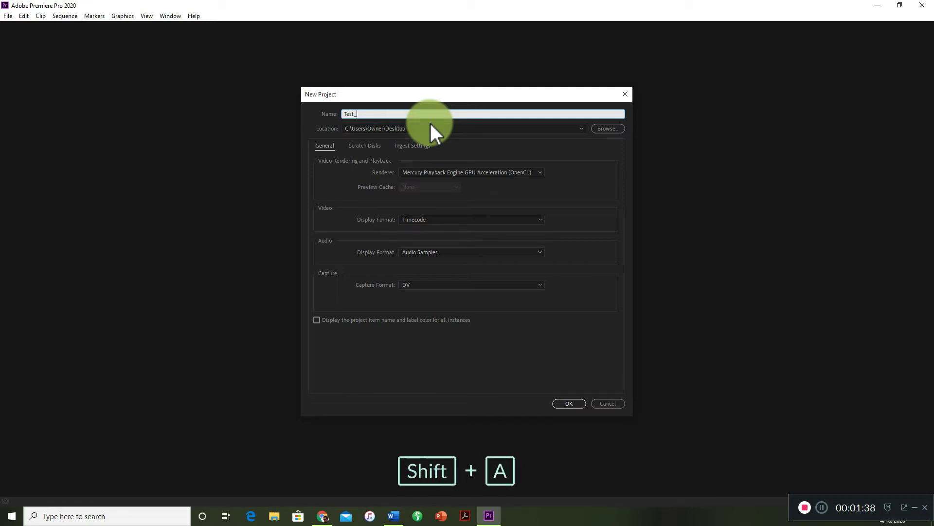
{"action": "type", "text": "April 16"}
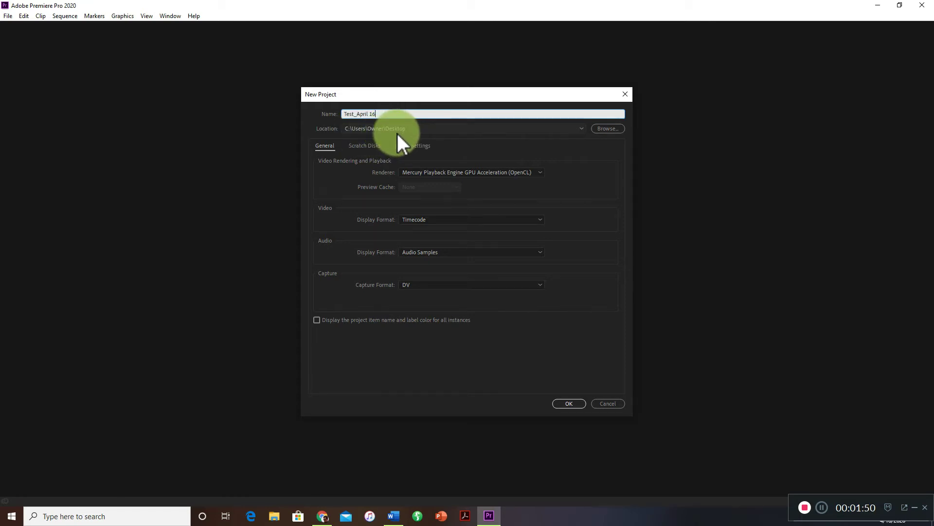
Set the project location to the "April 9 tutorials_Autosave" folder within Documents and create the project.
{"action": "left_click", "coordinate": [607, 129]}
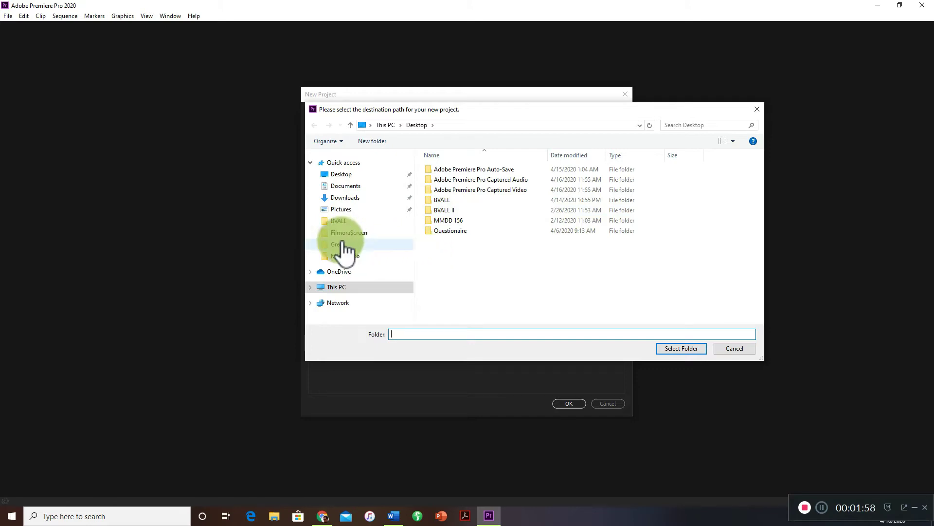
{"action": "left_click", "coordinate": [369, 246]}
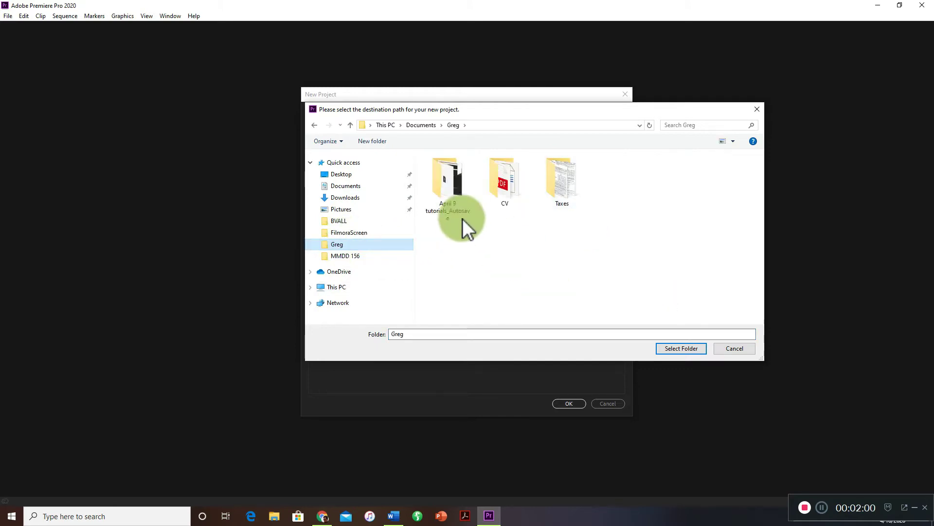
{"action": "left_click", "coordinate": [451, 191]}
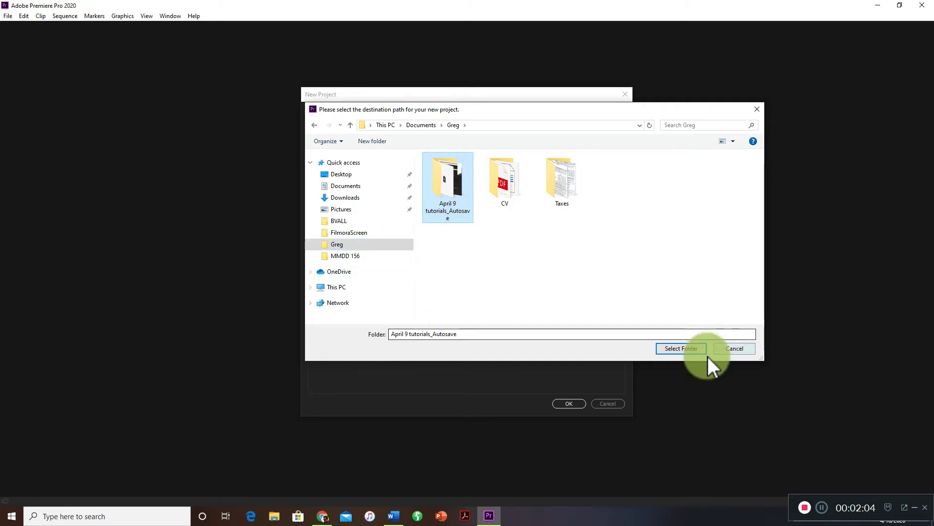
{"action": "left_click", "coordinate": [681, 349]}
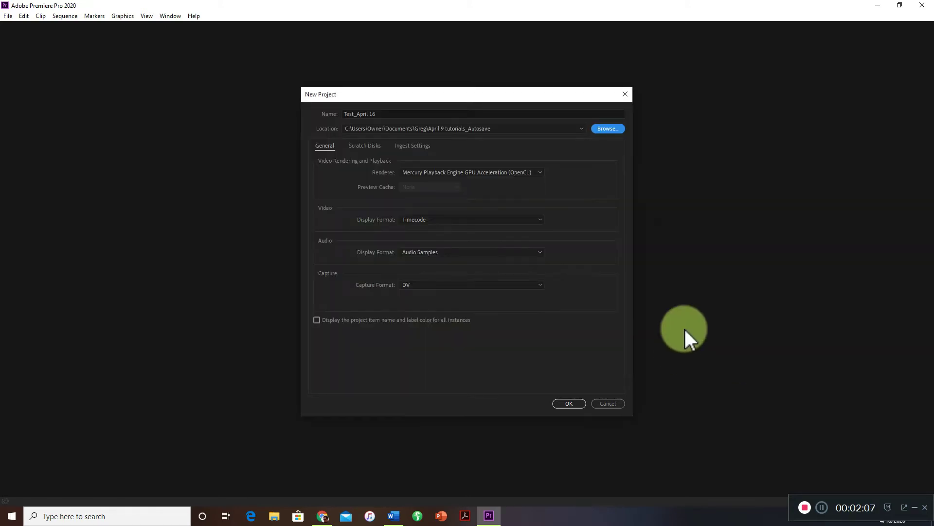
{"action": "left_click", "coordinate": [566, 403]}
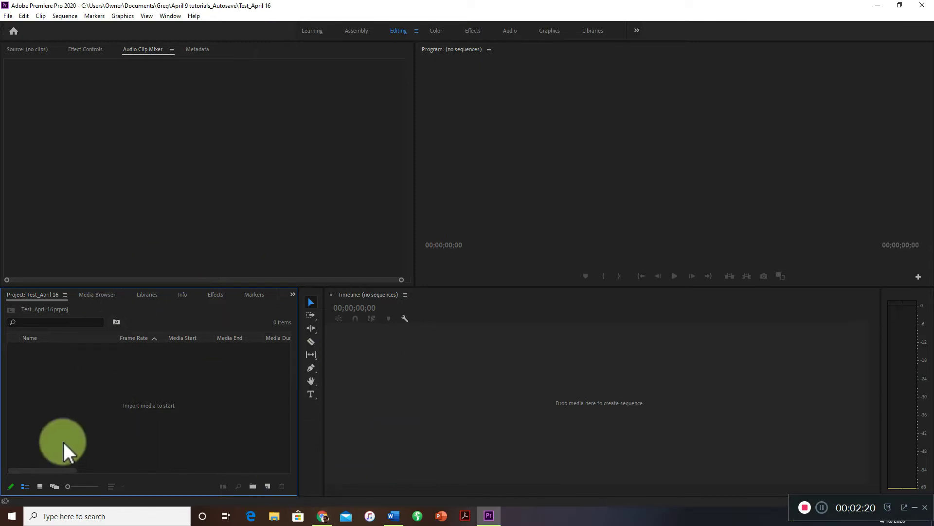
{"action": "right_click", "coordinate": [57, 378]}
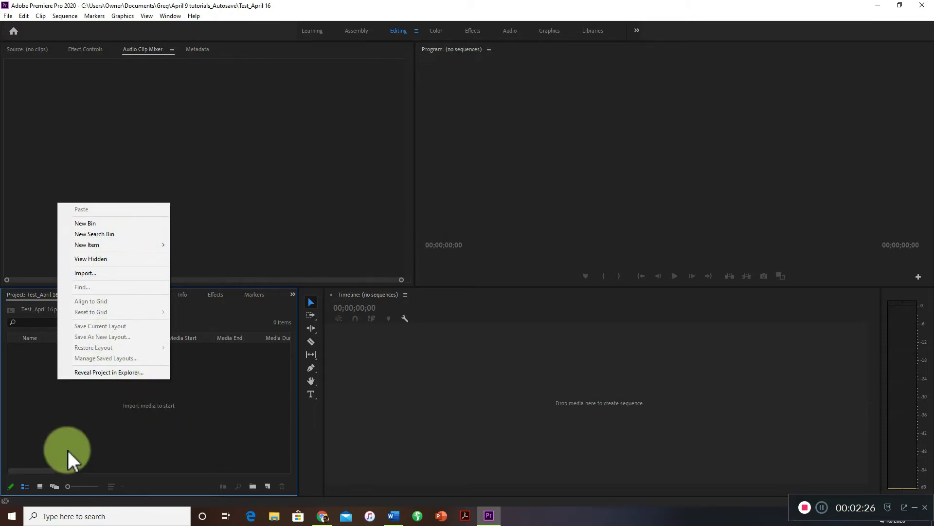
{"action": "left_click", "coordinate": [142, 419]}
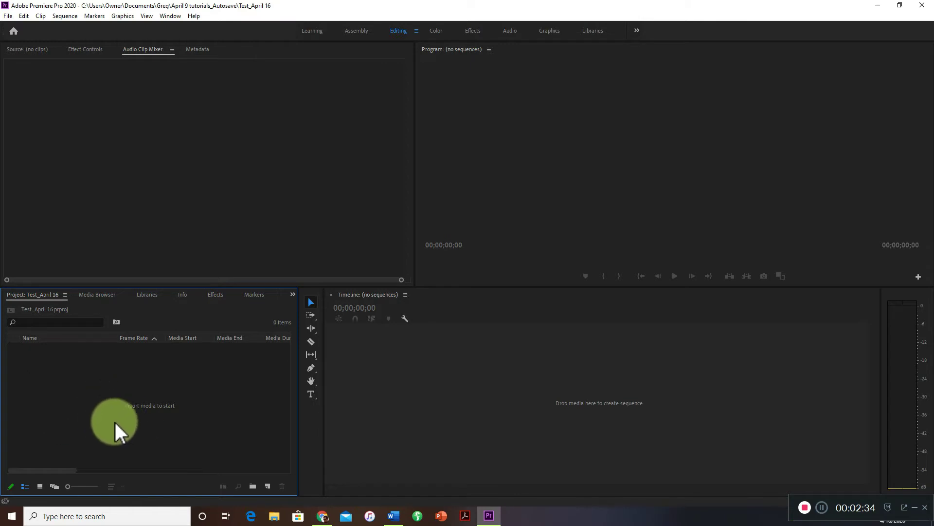
{"action": "right_click", "coordinate": [65, 389]}
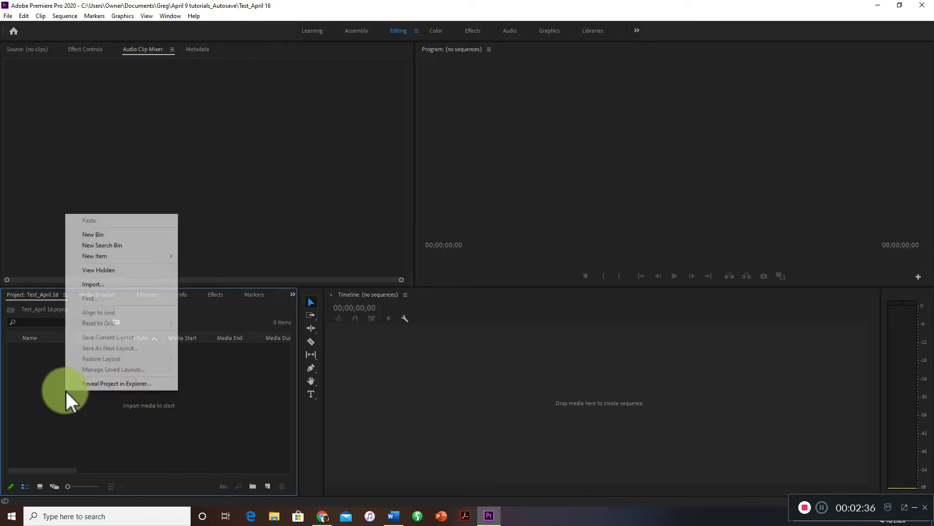
{"action": "left_click", "coordinate": [147, 288]}
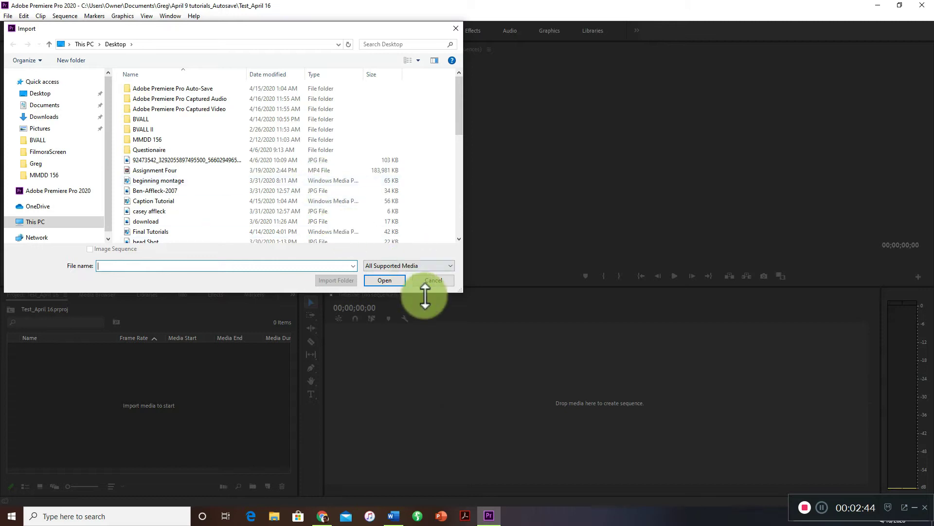
{"action": "left_click", "coordinate": [449, 281]}
Import the clips IMG_0008, IMG_0009, IMG_1107, IMG_1112 and IMG_1113 from the Desktop into the project.
{"action": "left_click", "coordinate": [9, 17]}
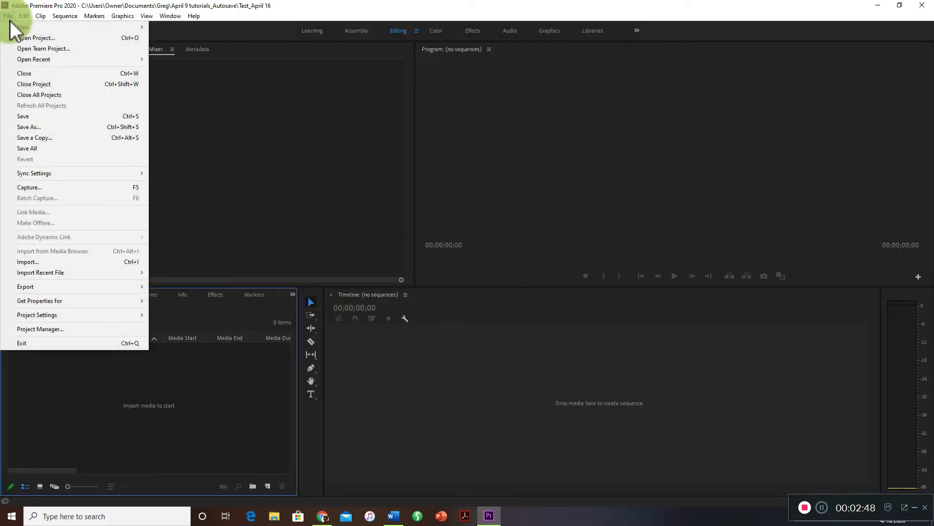
{"action": "left_click", "coordinate": [48, 262]}
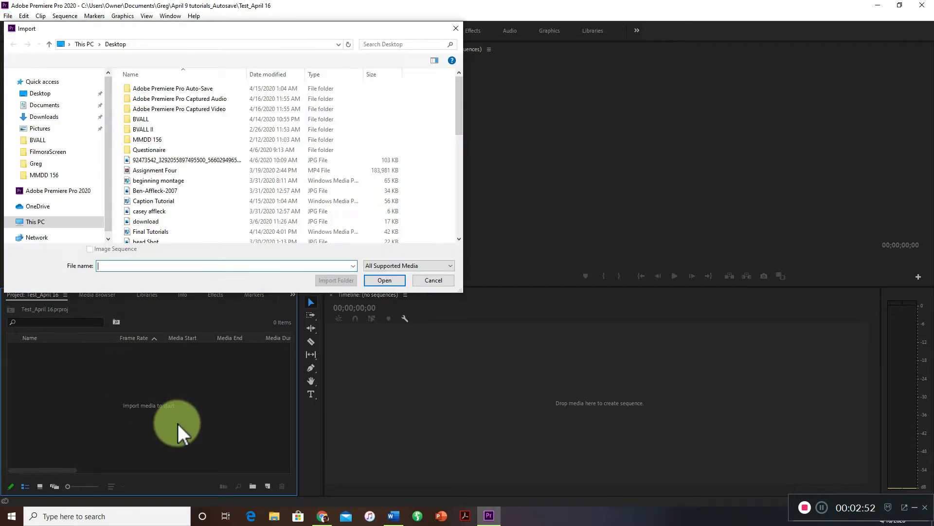
{"action": "left_click_drag", "start_coordinate": [298, 30], "coordinate": [335, 52]}
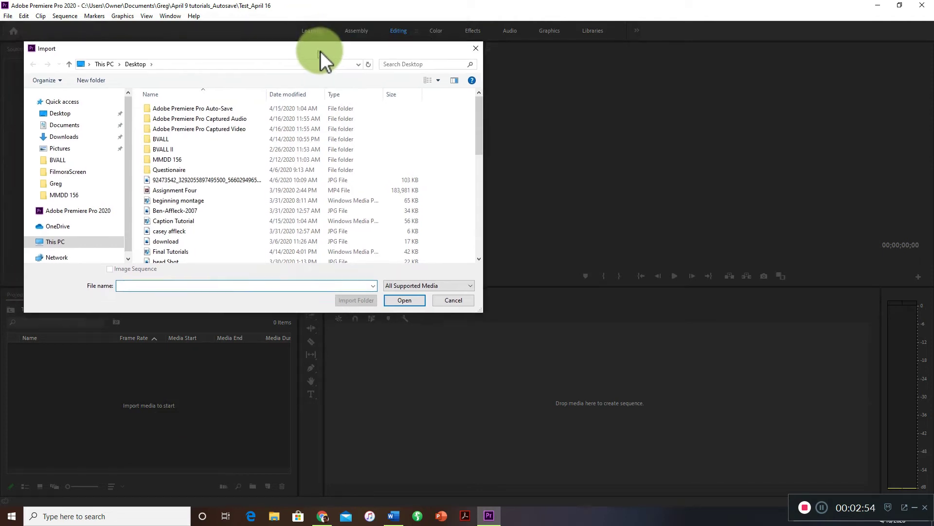
{"action": "left_click_drag", "start_coordinate": [507, 314], "coordinate": [517, 371]}
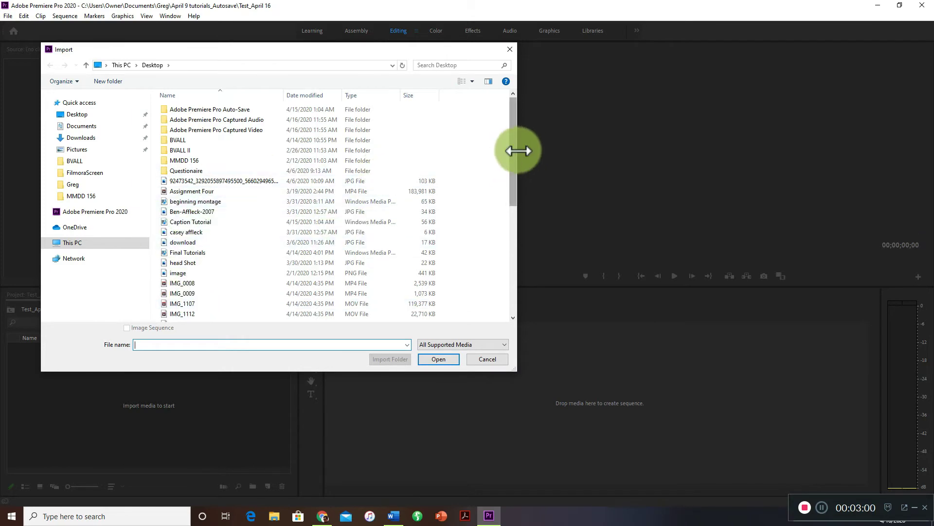
{"action": "scroll", "coordinate": [510, 175], "scroll_direction": "down", "scroll_amount": 4}
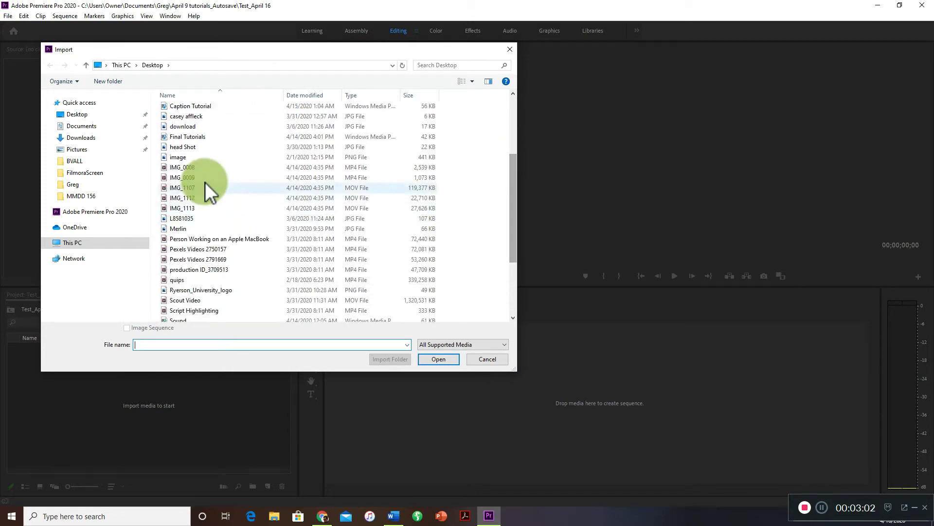
{"action": "left_click", "coordinate": [201, 171]}
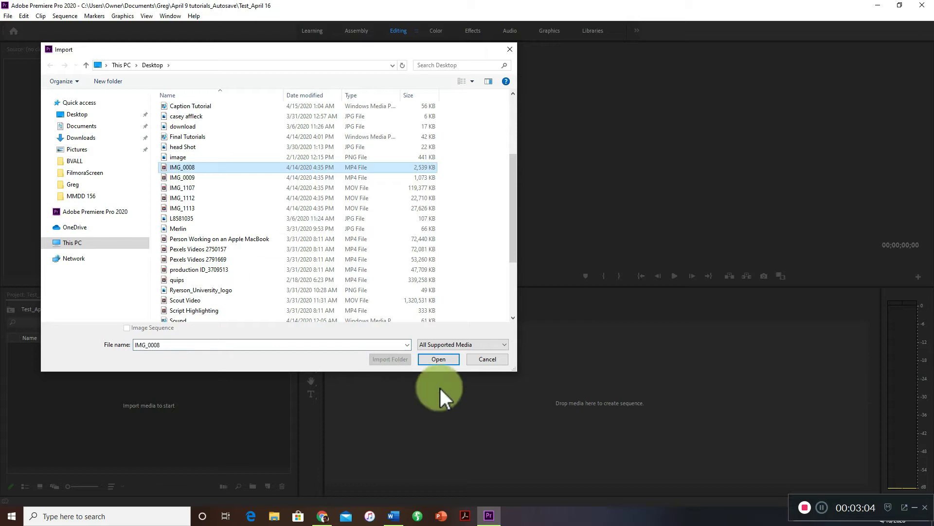
{"action": "left_click", "coordinate": [240, 207], "text": "shift"}
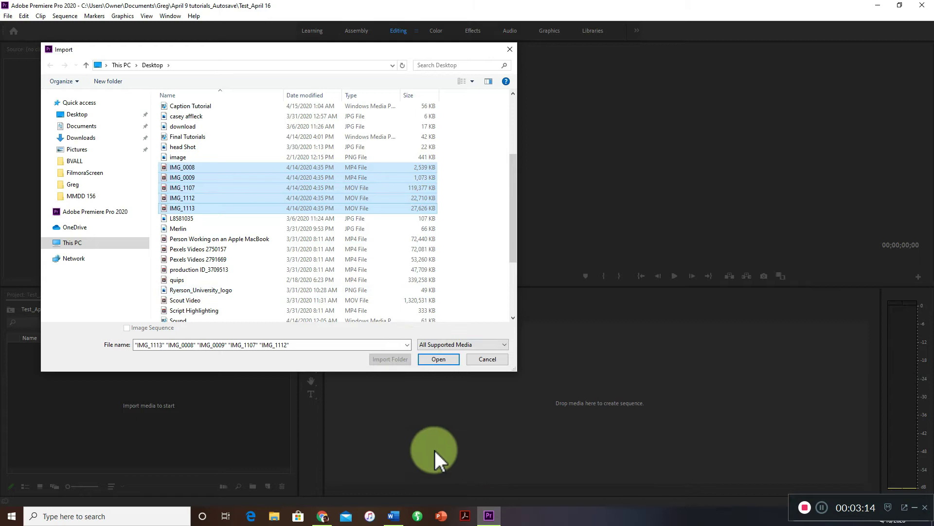
{"action": "left_click", "coordinate": [442, 362]}
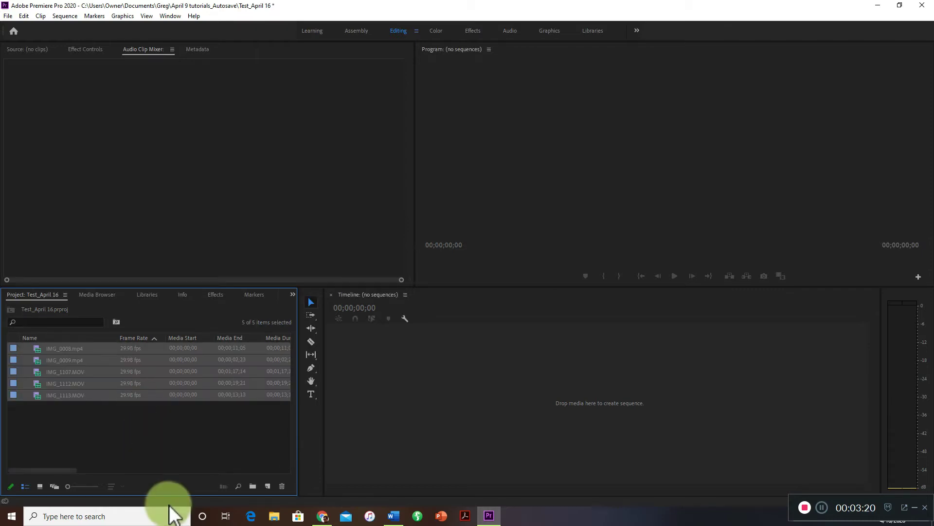
Deselect the imported clips, inspect their details in the maximized Project panel and restore the panel's size.
{"action": "left_click", "coordinate": [124, 425]}
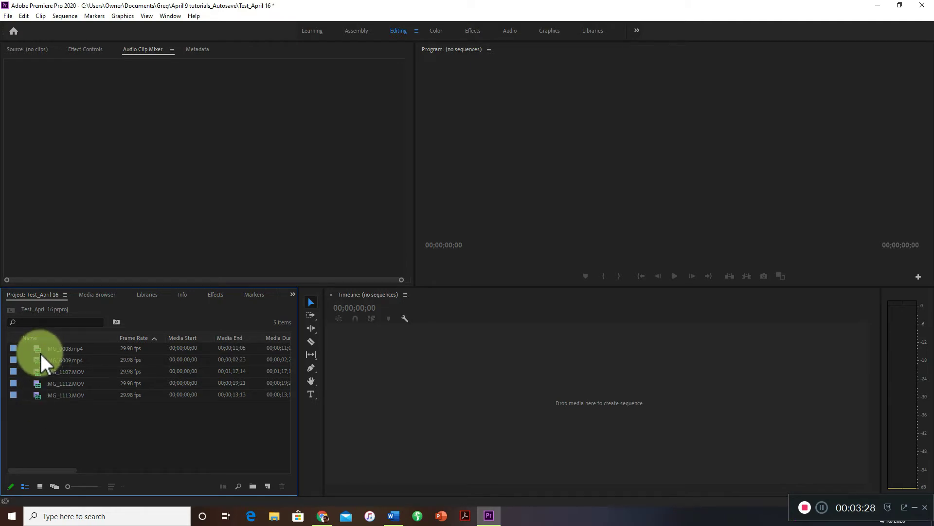
{"action": "key", "text": "grave"}
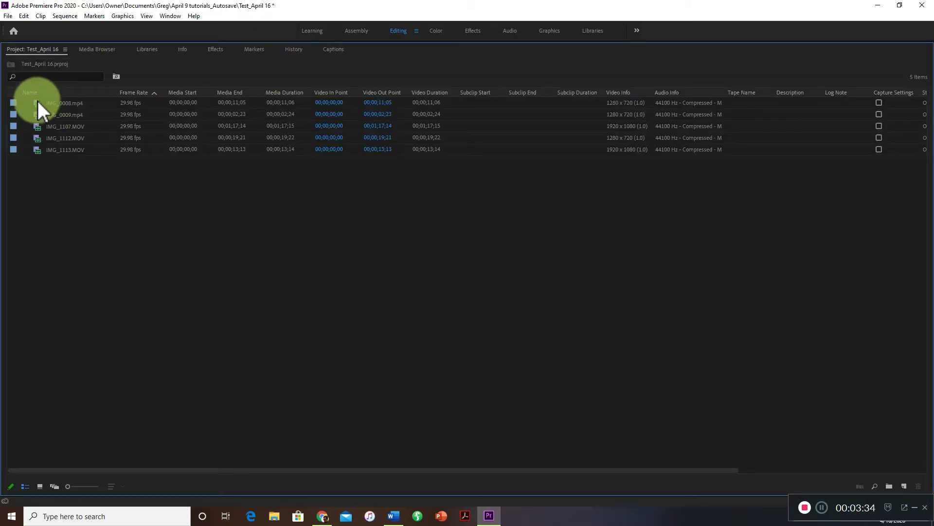
{"action": "key", "text": "grave"}
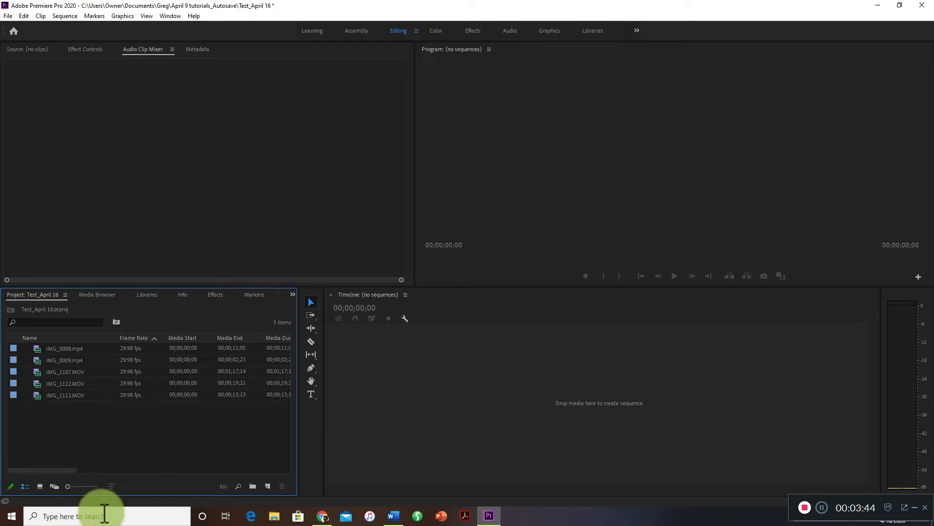
Create a sequence from IMG_0008.mp4 in the empty timeline, and preview the footage by scrubbing and playing it.
{"action": "left_click_drag", "start_coordinate": [37, 348], "coordinate": [427, 377]}
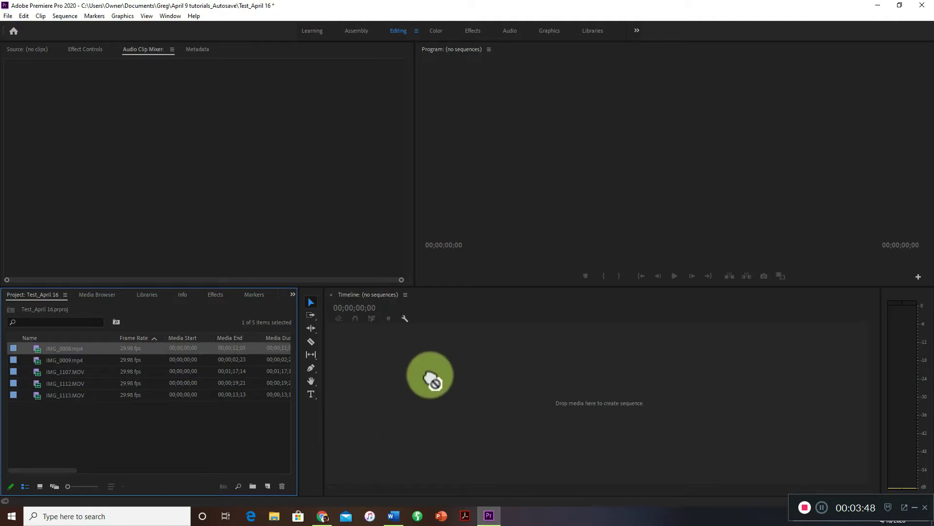
{"action": "left_click_drag", "start_coordinate": [428, 376], "coordinate": [466, 393]}
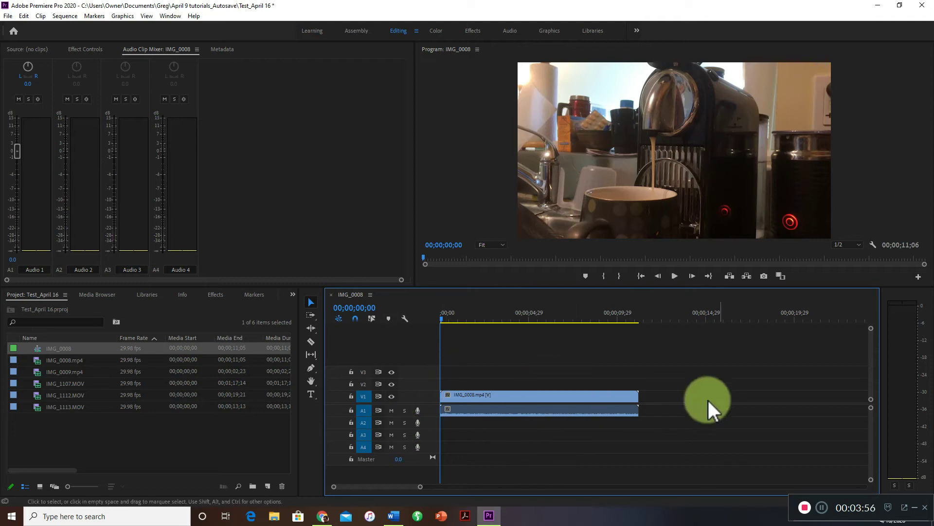
{"action": "left_click_drag", "start_coordinate": [442, 313], "coordinate": [643, 329]}
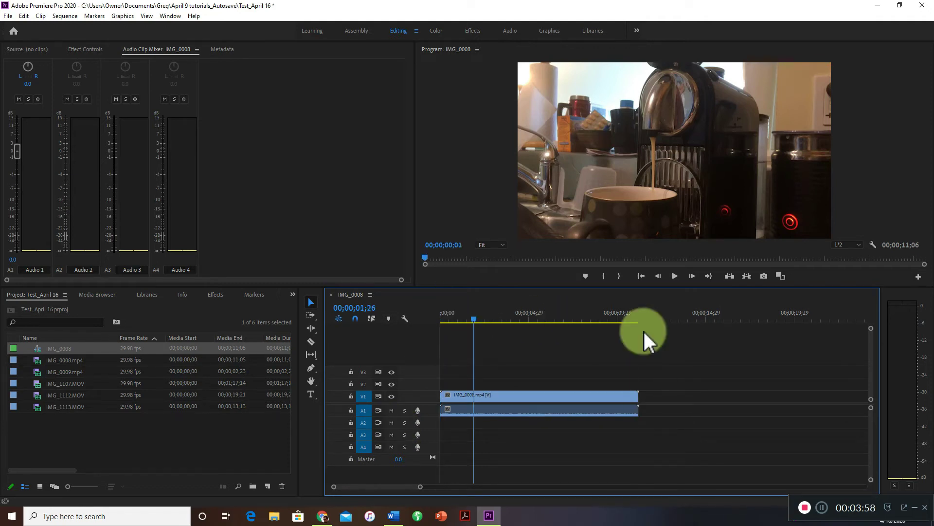
{"action": "key", "text": "space"}
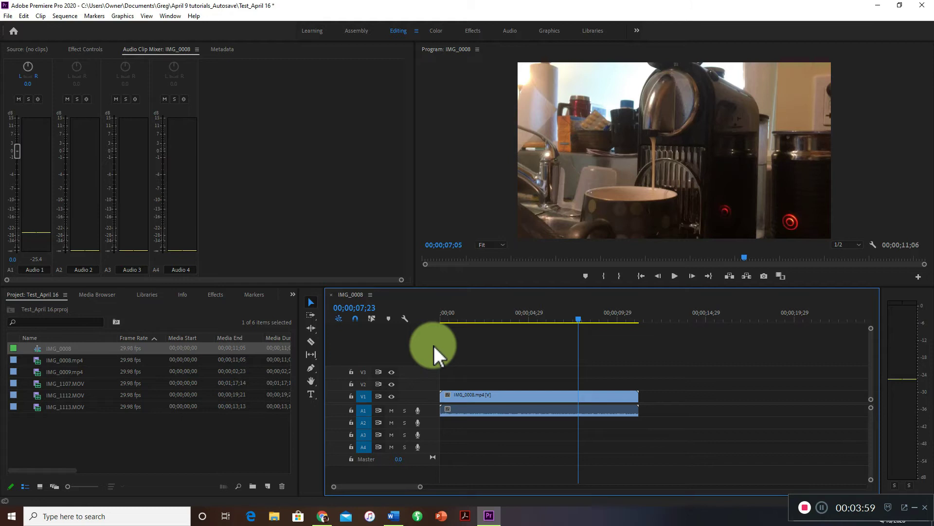
Stop the playback and increase the heights of the Video 1 and Audio 1 tracks.
{"action": "key", "text": "space"}
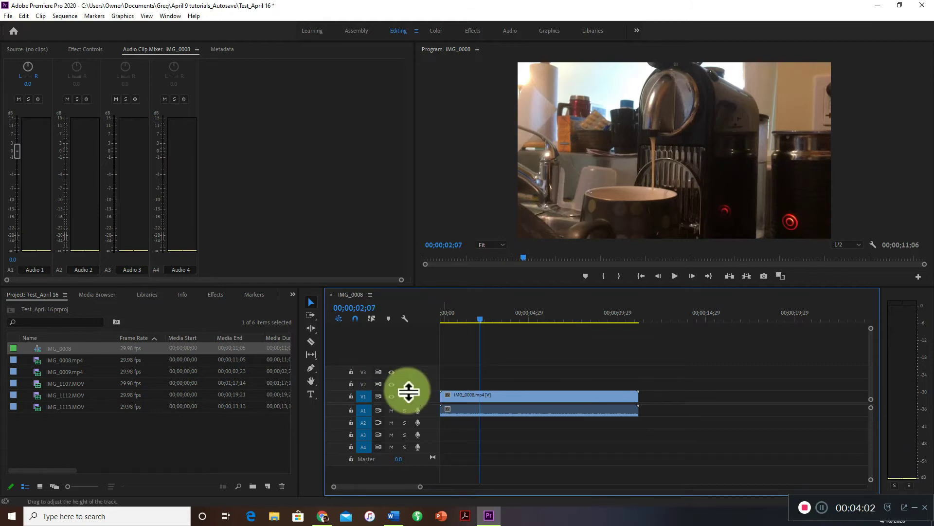
{"action": "left_click_drag", "start_coordinate": [408, 387], "coordinate": [410, 369]}
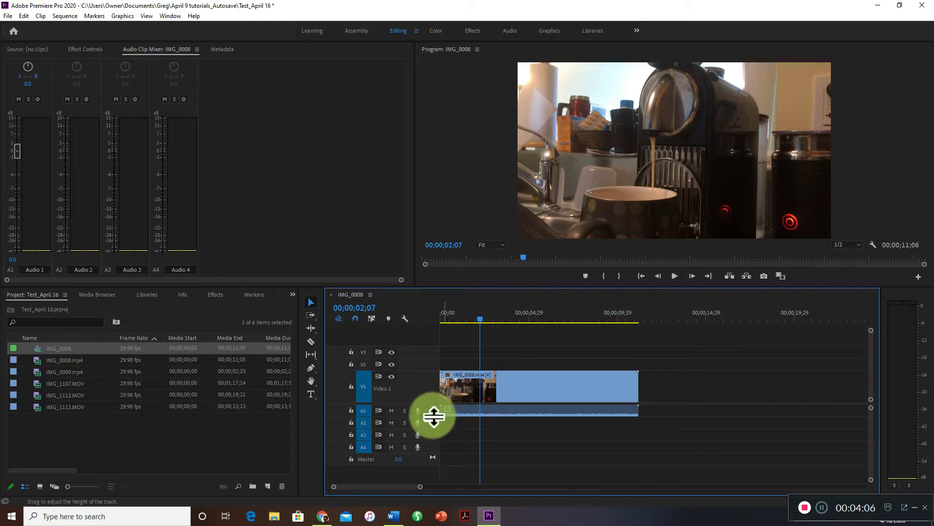
{"action": "left_click_drag", "start_coordinate": [432, 427], "coordinate": [429, 432]}
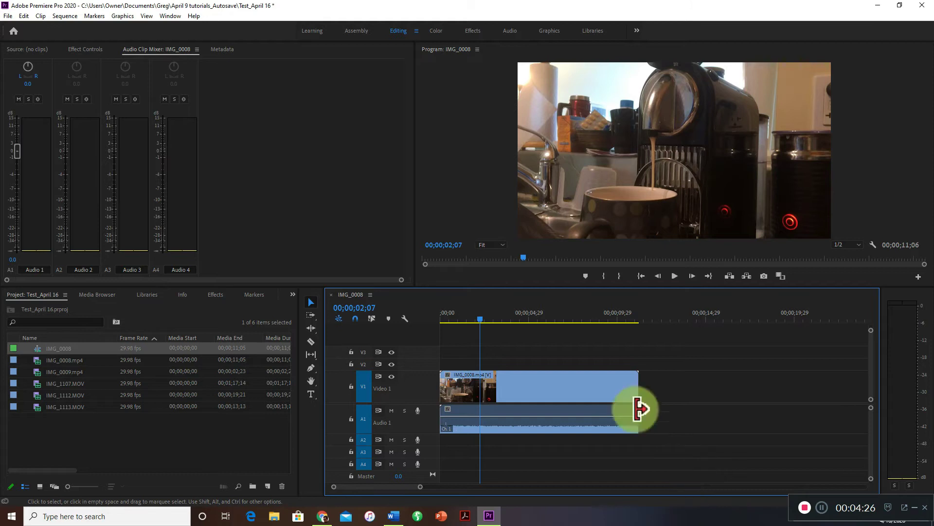
Play part of the sequence to hear the clip's original sound, and return the playhead to near the start.
{"action": "left_click_drag", "start_coordinate": [480, 321], "coordinate": [488, 320]}
{"action": "left_click", "coordinate": [675, 277]}
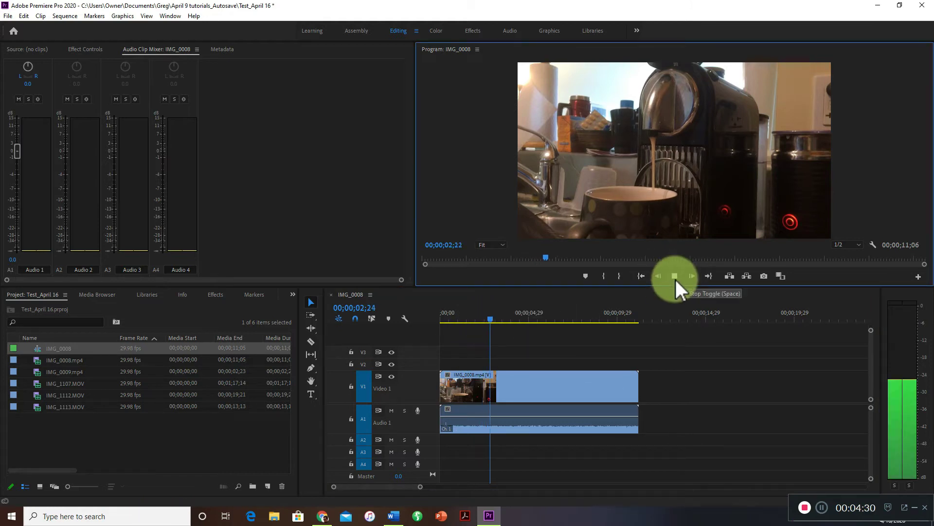
{"action": "left_click", "coordinate": [675, 276]}
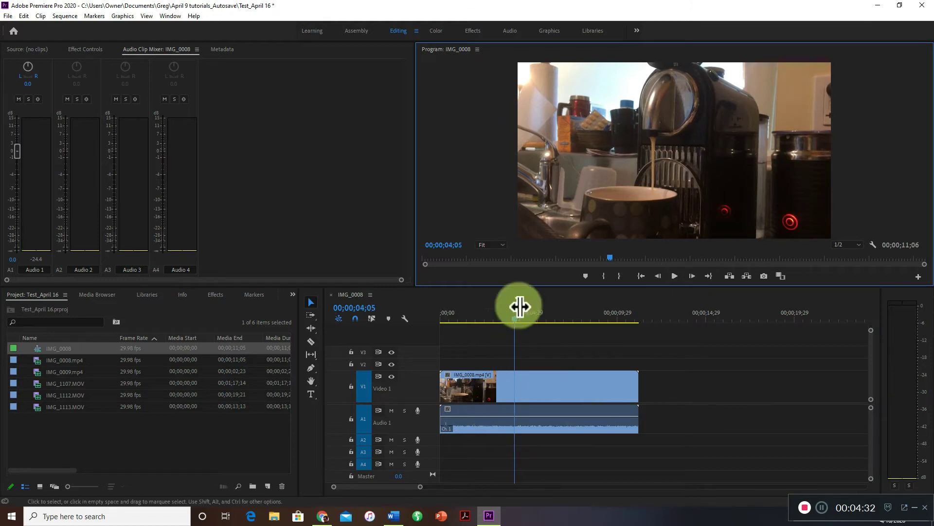
{"action": "left_click", "coordinate": [452, 320]}
{"action": "left_click", "coordinate": [437, 322]}
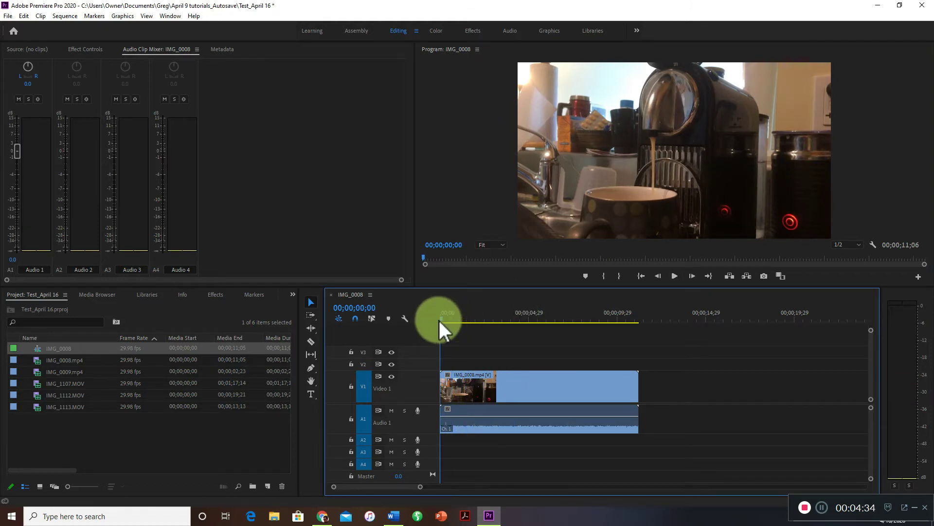
{"action": "left_click", "coordinate": [443, 319]}
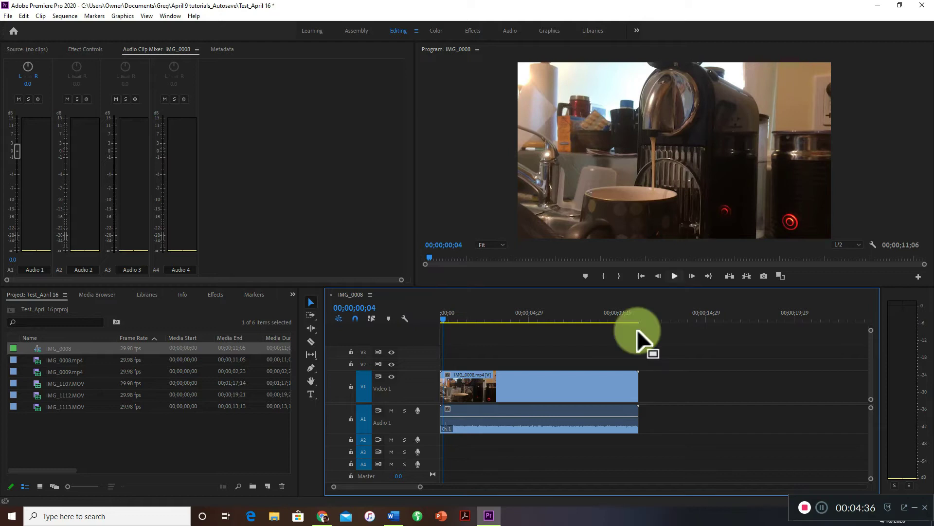
Select and deselect the IMG_0008.mp4 clip in the timeline to check whether its video and audio are linked.
{"action": "left_click_drag", "start_coordinate": [532, 338], "coordinate": [549, 360]}
{"action": "left_click", "coordinate": [710, 396]}
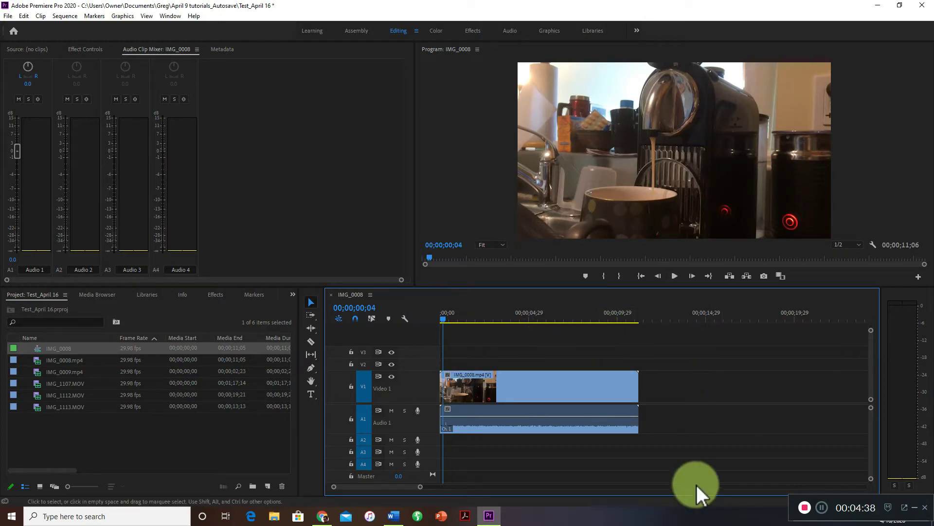
{"action": "left_click", "coordinate": [518, 400]}
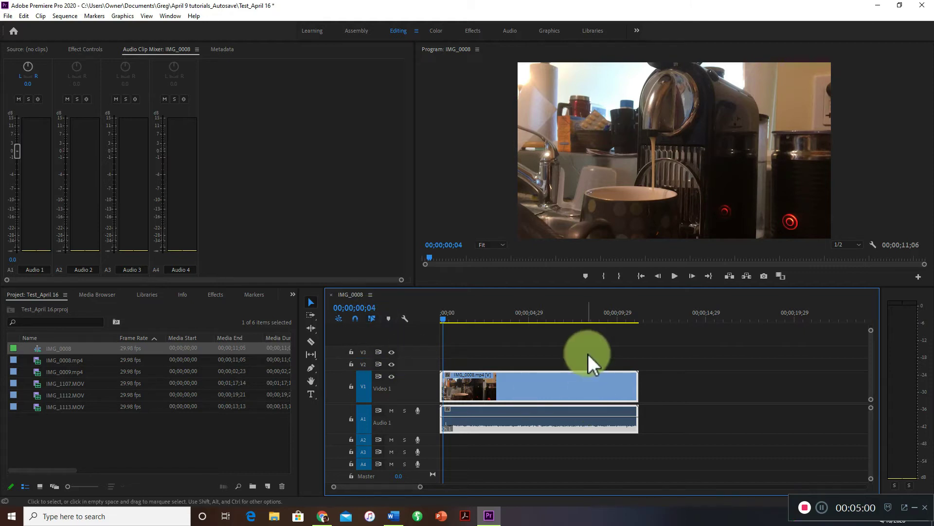
{"action": "left_click", "coordinate": [744, 408]}
{"action": "left_click", "coordinate": [601, 384]}
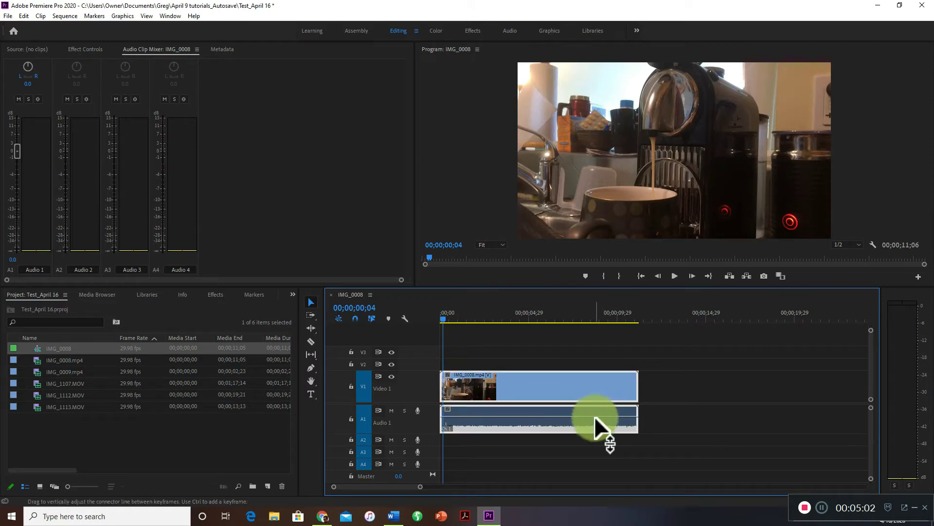
{"action": "left_click", "coordinate": [687, 425]}
{"action": "left_click_drag", "start_coordinate": [581, 356], "coordinate": [582, 447]}
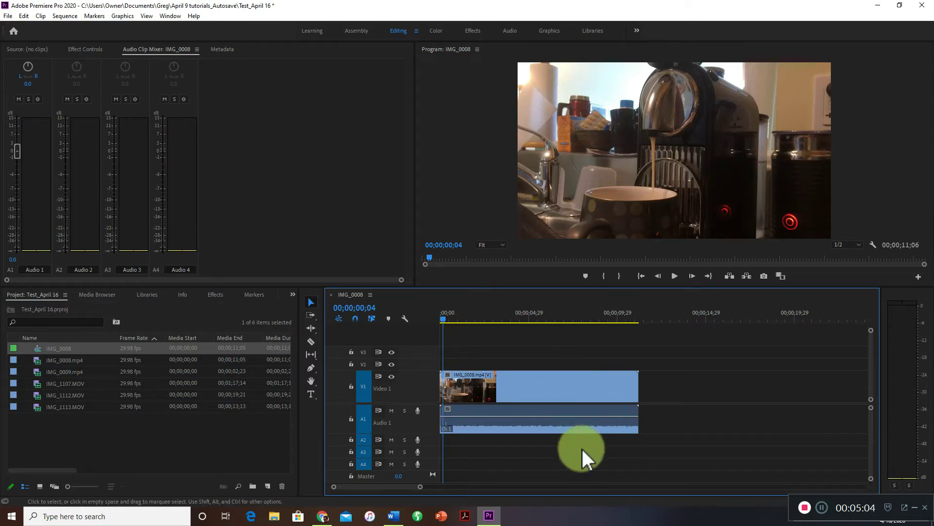
Turn off linked selection for the sequence and test selecting the clip's video and audio parts separately.
{"action": "left_click", "coordinate": [578, 390]}
{"action": "left_click", "coordinate": [370, 319]}
{"action": "left_click", "coordinate": [694, 407]}
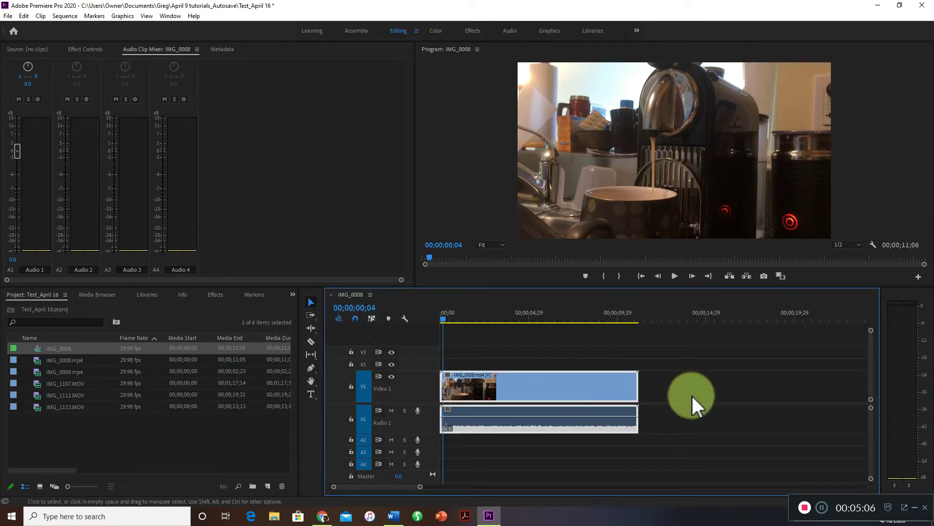
{"action": "left_click", "coordinate": [696, 401]}
{"action": "left_click", "coordinate": [615, 389]}
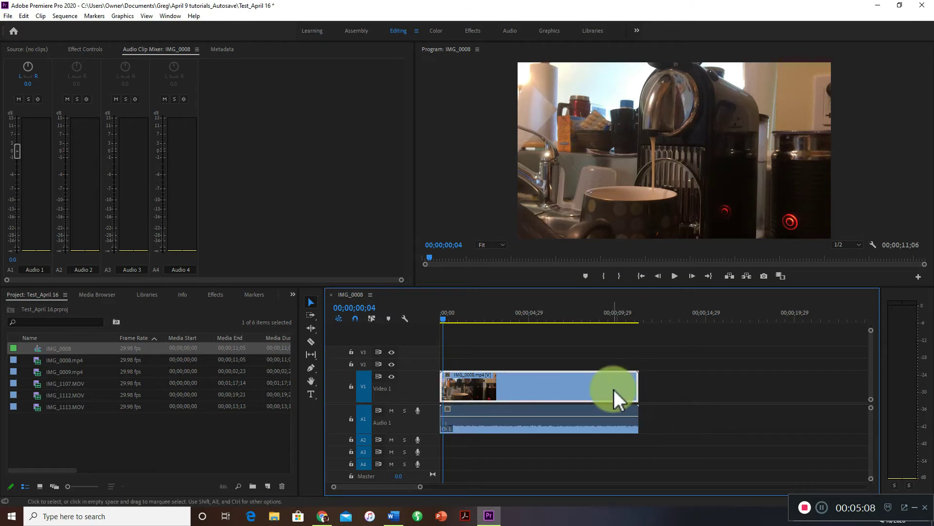
{"action": "left_click", "coordinate": [565, 416]}
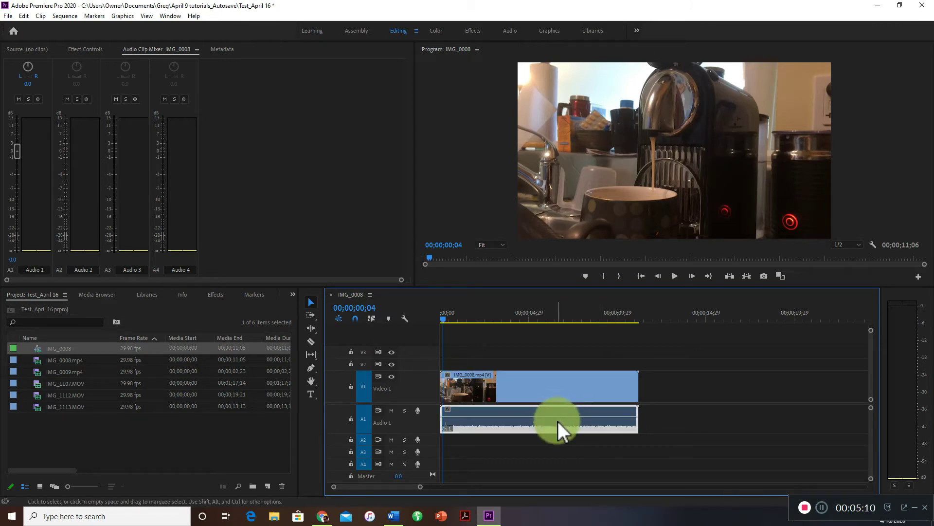
{"action": "left_click", "coordinate": [618, 390]}
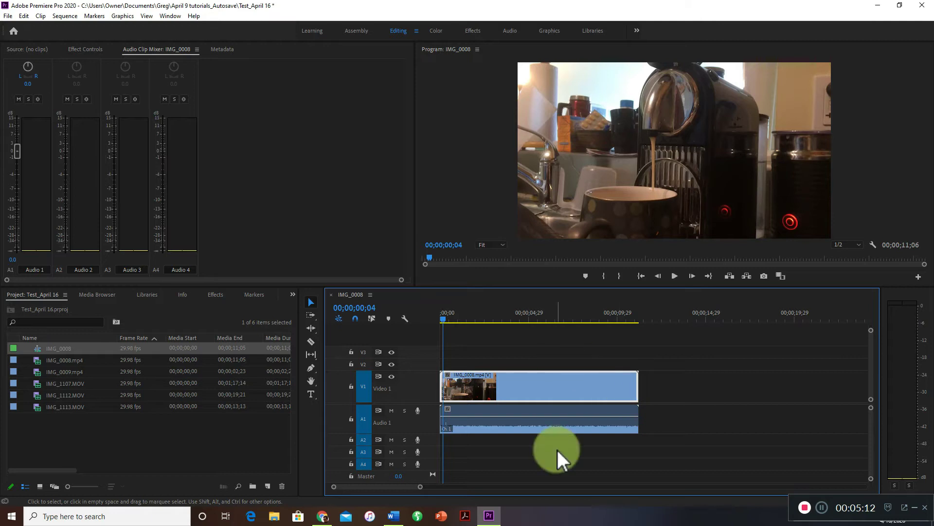
{"action": "left_click", "coordinate": [566, 415]}
{"action": "left_click", "coordinate": [569, 390]}
Delete the audio part of IMG_0008.mp4 from Audio 1, check the remaining video by playing it, and return to the start.
{"action": "left_click", "coordinate": [556, 428]}
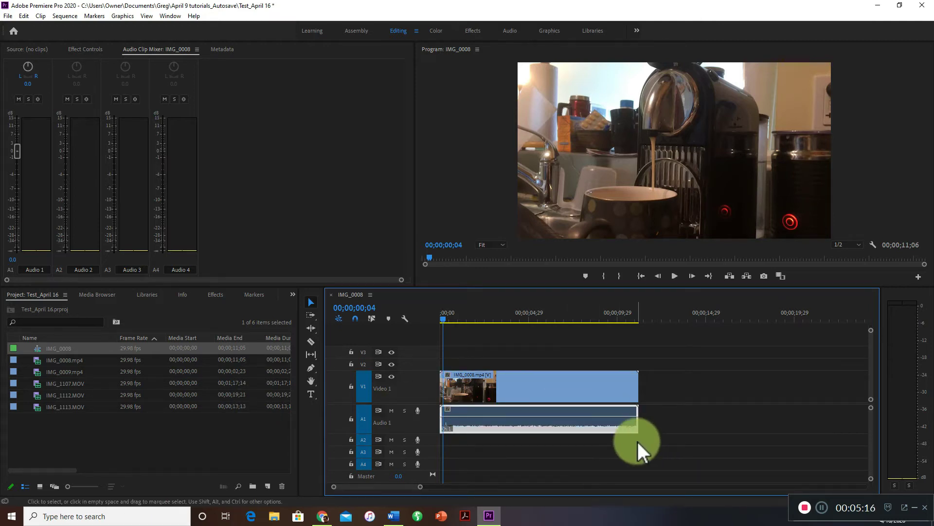
{"action": "key", "text": "BackSpace"}
{"action": "key", "text": "space"}
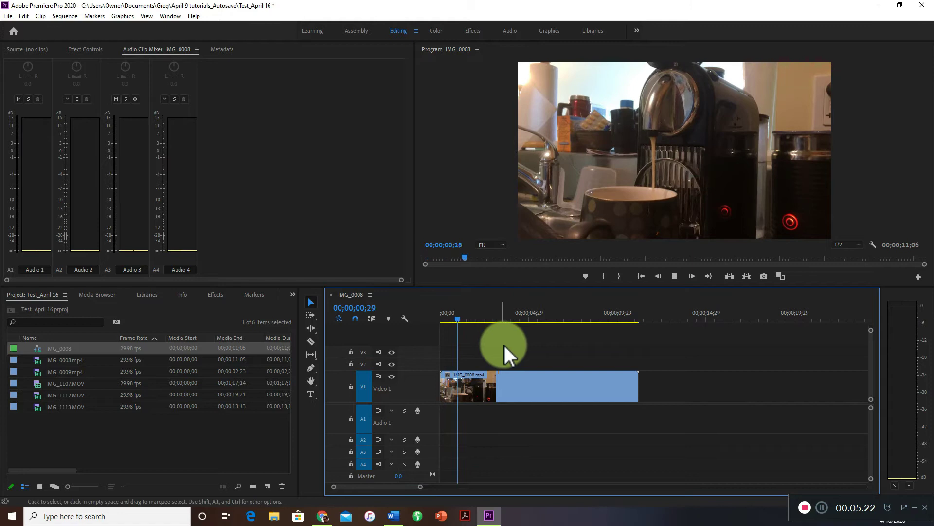
{"action": "key", "text": "space"}
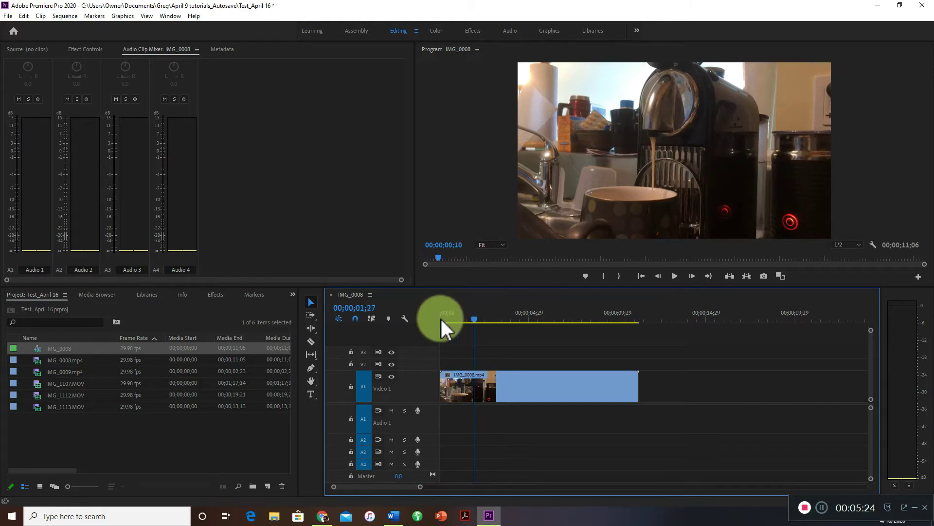
{"action": "left_click", "coordinate": [441, 319]}
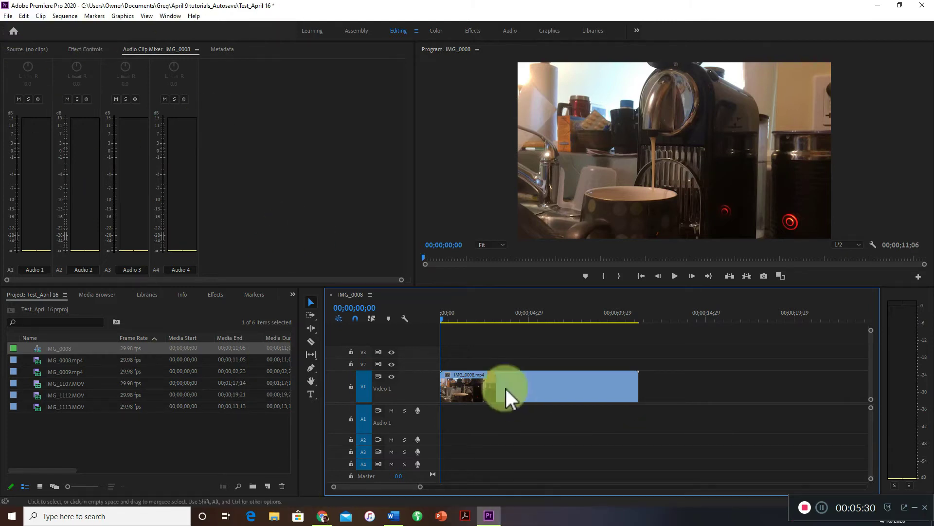
Switch to Gmail in Chrome and download the Test audio.m4a attachment from the "Test audio" e-mail.
{"action": "left_click", "coordinate": [323, 515]}
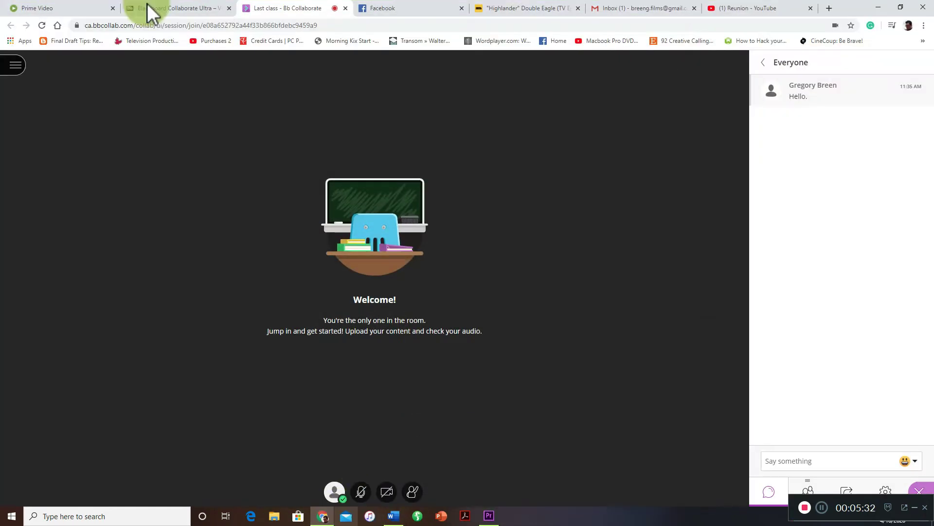
{"action": "left_click", "coordinate": [654, 10]}
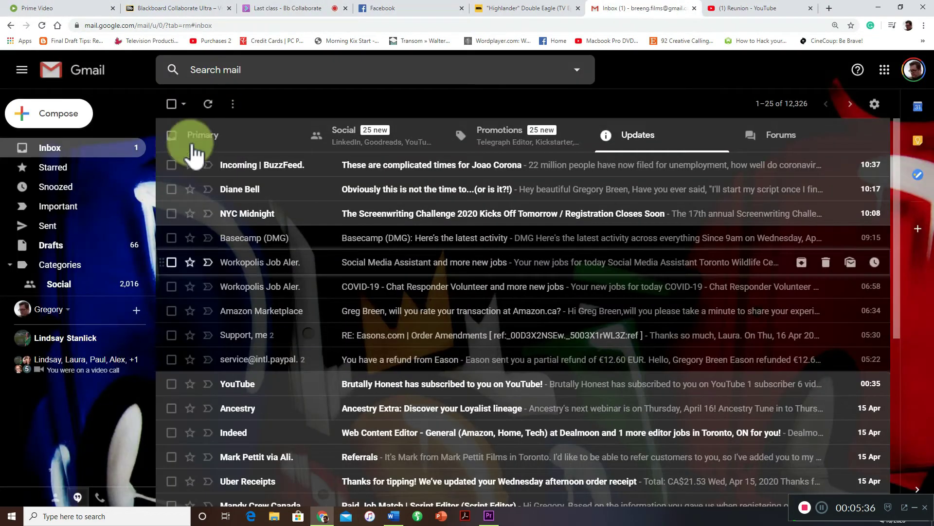
{"action": "left_click", "coordinate": [96, 155]}
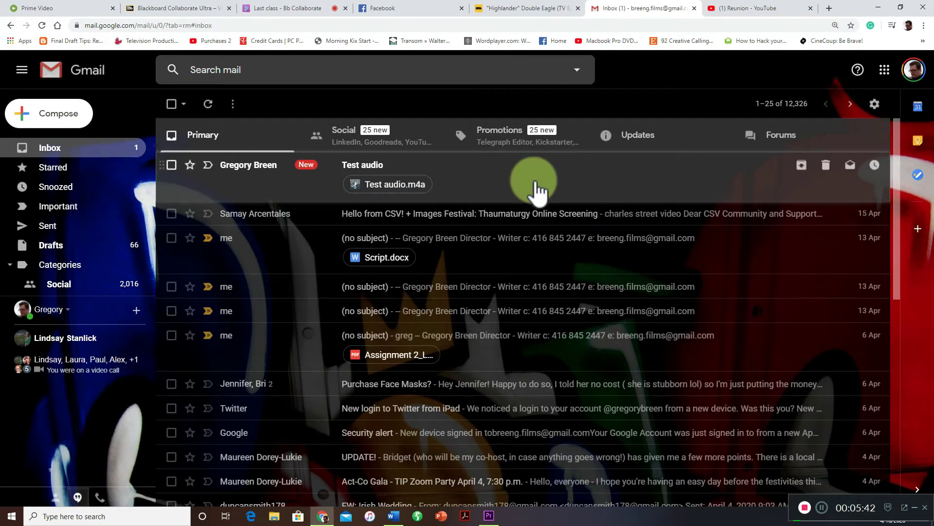
{"action": "left_click", "coordinate": [477, 187]}
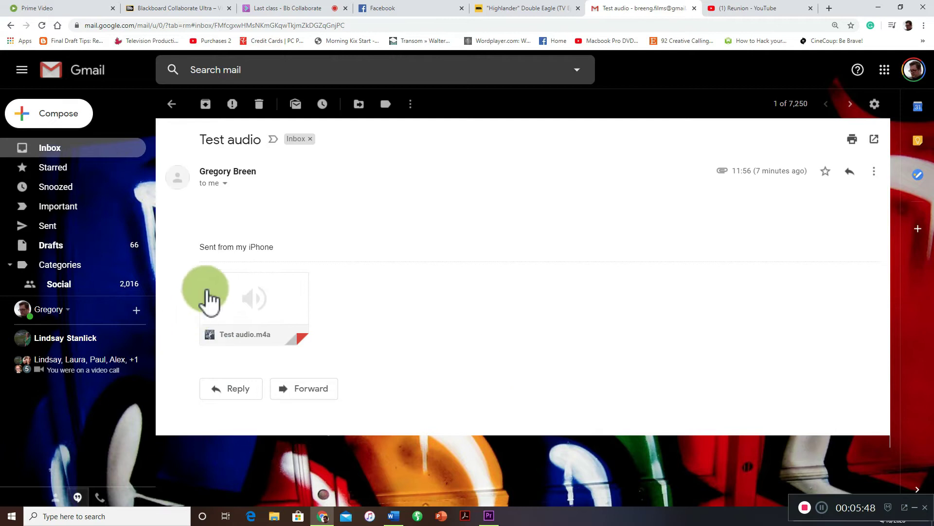
{"action": "mouse_move", "coordinate": [218, 302]}
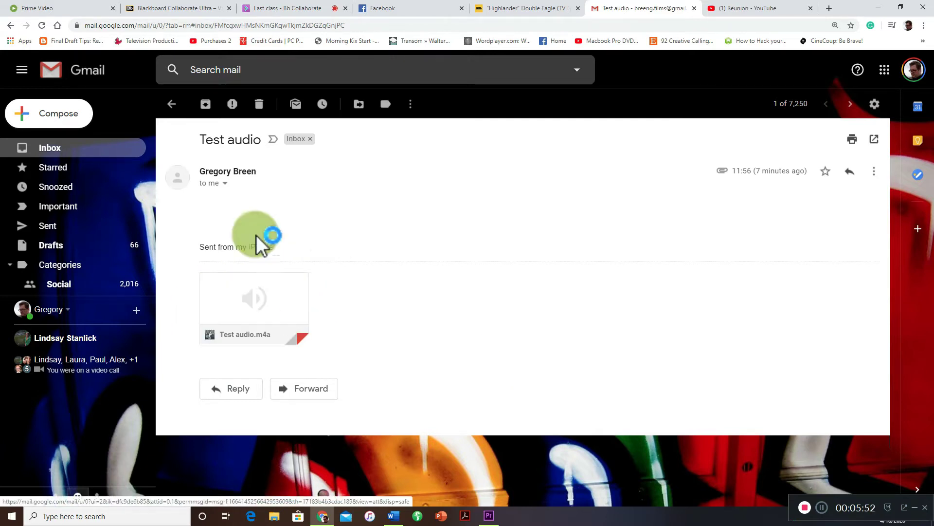
{"action": "left_click", "coordinate": [231, 327]}
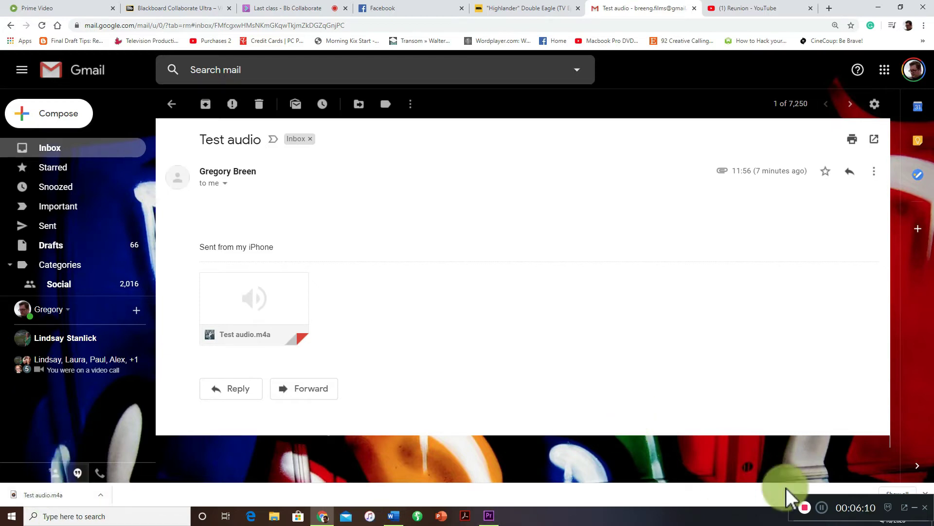
Switch back to Premiere Pro and import the Test audio file from the Downloads folder into the project.
{"action": "left_click", "coordinate": [490, 515]}
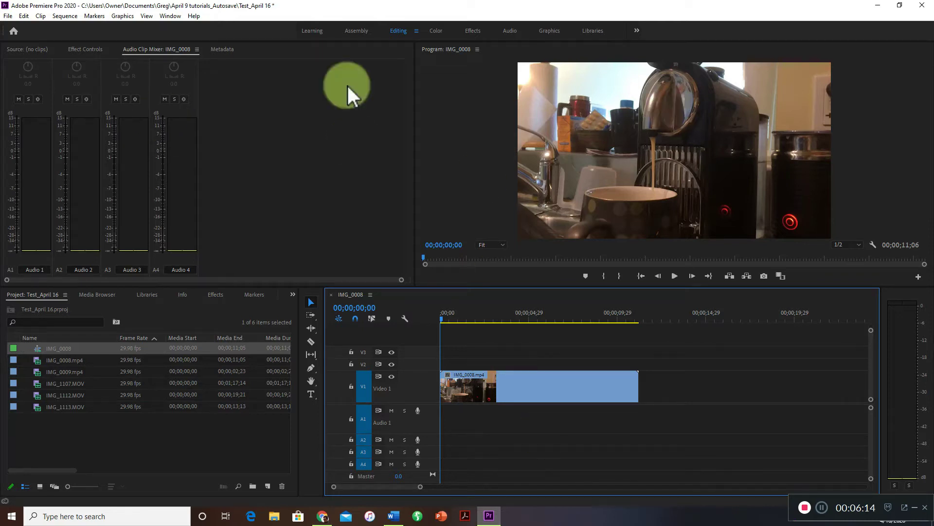
{"action": "left_click", "coordinate": [9, 16]}
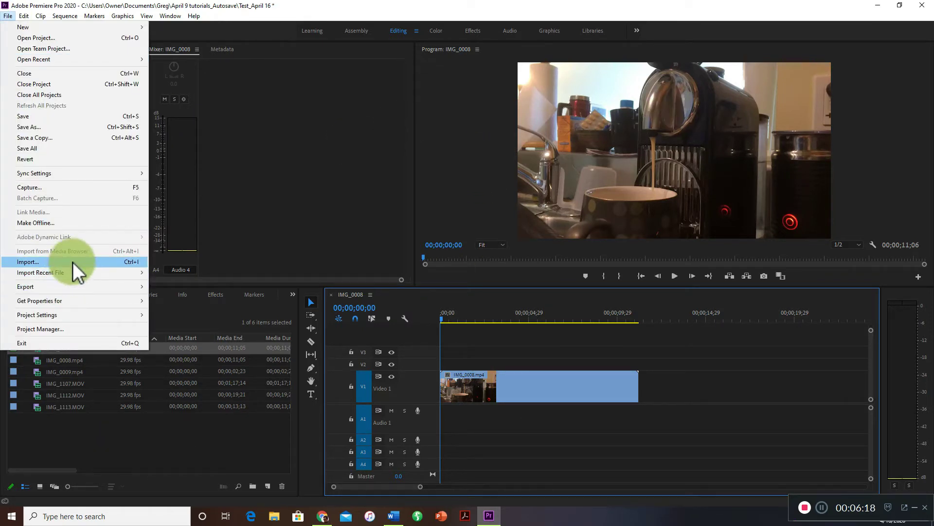
{"action": "left_click", "coordinate": [72, 262]}
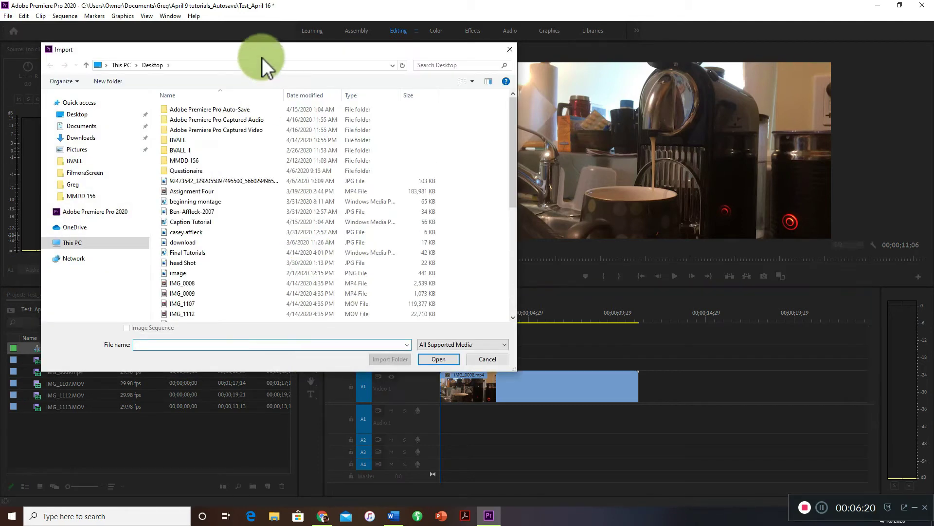
{"action": "left_click_drag", "start_coordinate": [262, 57], "coordinate": [337, 70]}
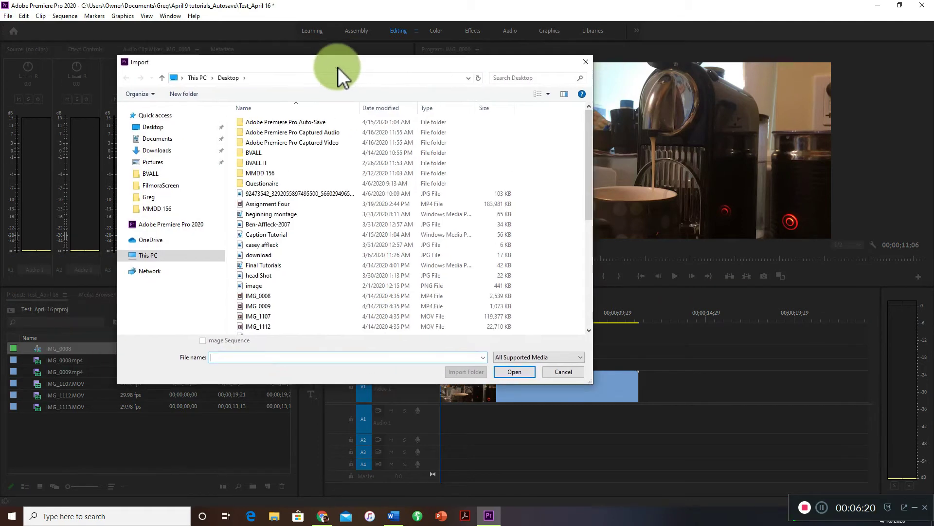
{"action": "left_click", "coordinate": [199, 160]}
{"action": "left_click", "coordinate": [194, 152]}
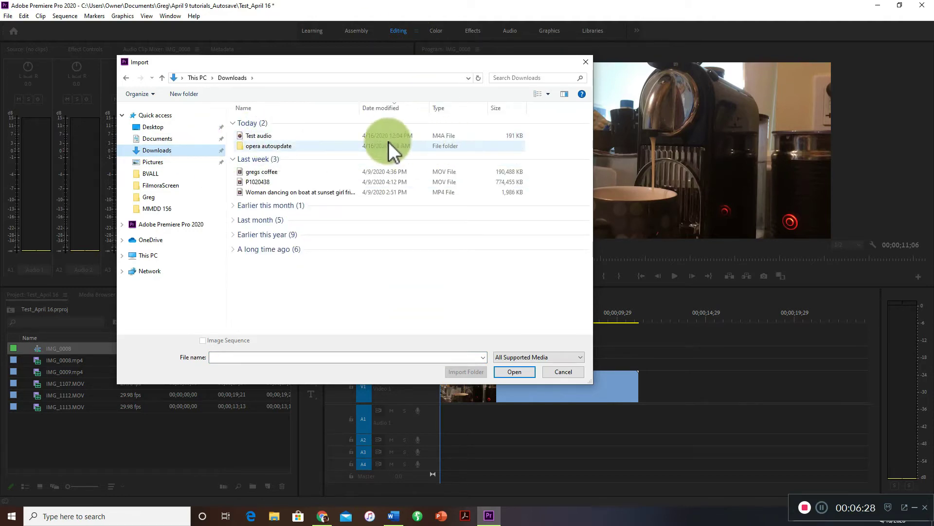
{"action": "left_click", "coordinate": [243, 135]}
{"action": "left_click", "coordinate": [515, 371]}
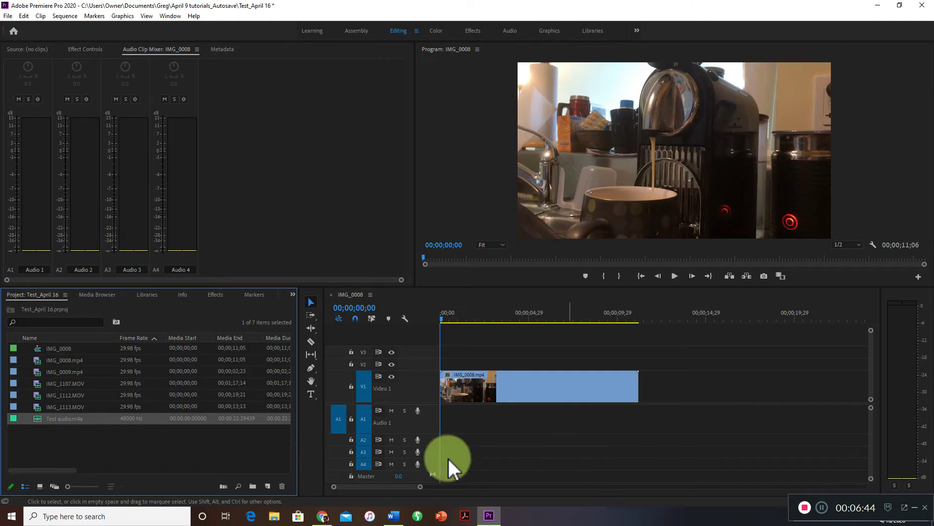
Place Test audio.m4a on the Audio 1 track at the sequence start, and undo the placement.
{"action": "left_click_drag", "start_coordinate": [37, 419], "coordinate": [463, 424]}
{"action": "mouse_move", "coordinate": [447, 427]}
{"action": "left_mouse_down"}
{"action": "mouse_move", "coordinate": [452, 439]}
{"action": "mouse_move", "coordinate": [447, 424]}
{"action": "left_mouse_up"}
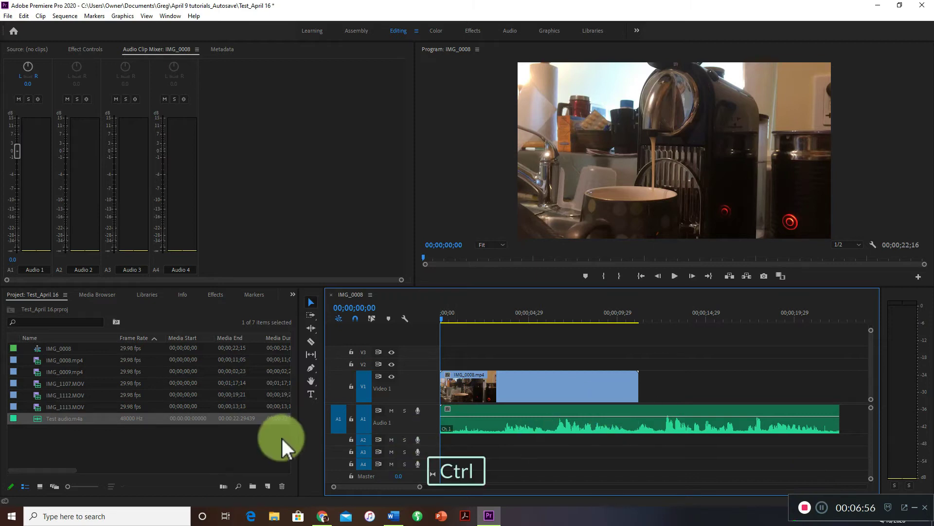
{"action": "key", "text": "ctrl+z"}
Add Test audio.m4a to the Audio 1 track beneath the video, aligned with the start of the sequence.
{"action": "left_click_drag", "start_coordinate": [38, 415], "coordinate": [220, 411]}
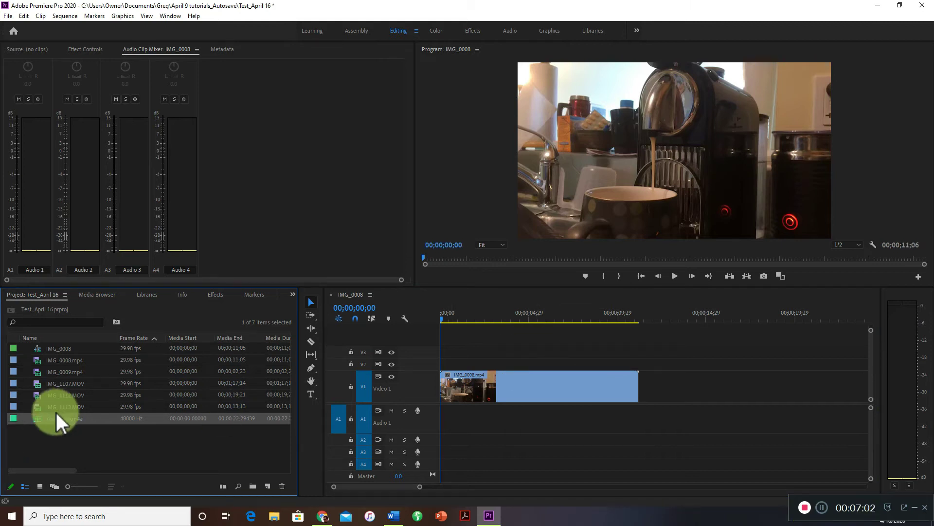
{"action": "left_click_drag", "start_coordinate": [39, 418], "coordinate": [495, 355]}
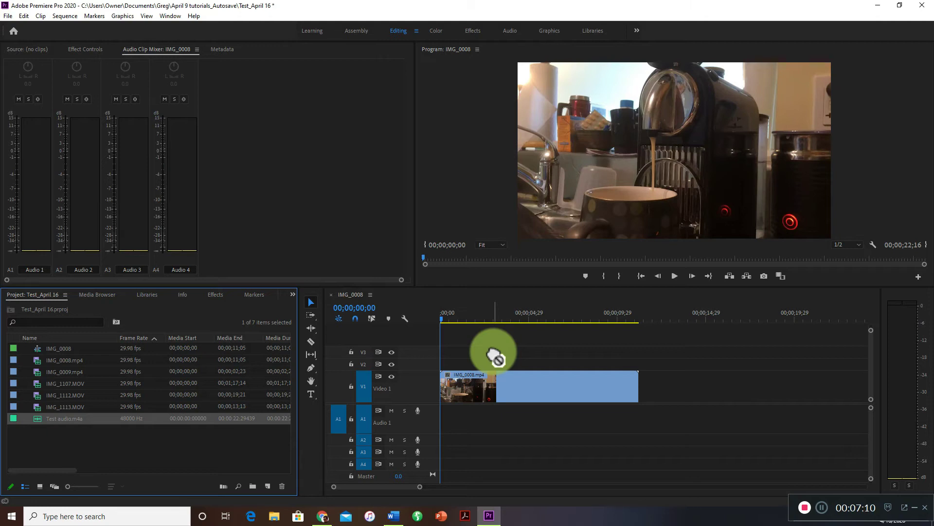
{"action": "left_click_drag", "start_coordinate": [494, 358], "coordinate": [446, 428]}
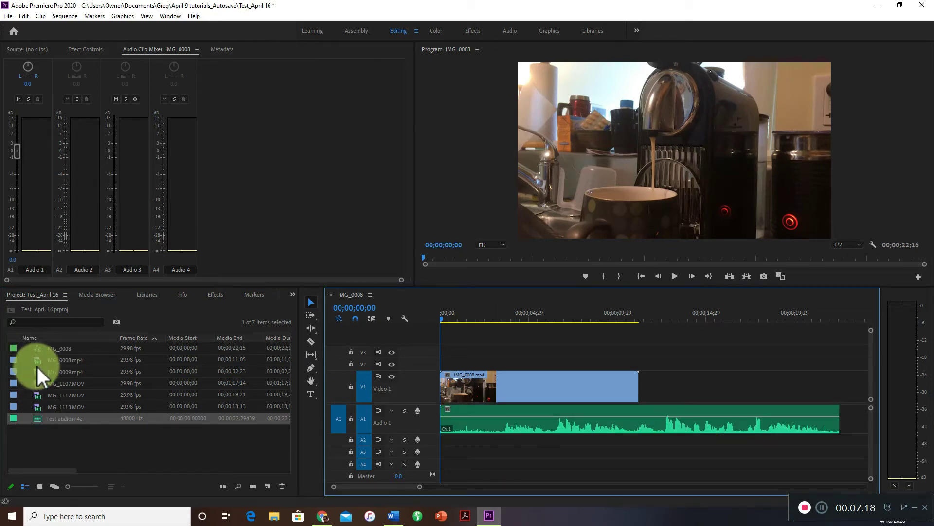
Play the sequence from its start to review the Test audio recording against the video, and return the playhead to the beginning.
{"action": "left_click_drag", "start_coordinate": [45, 364], "coordinate": [427, 317]}
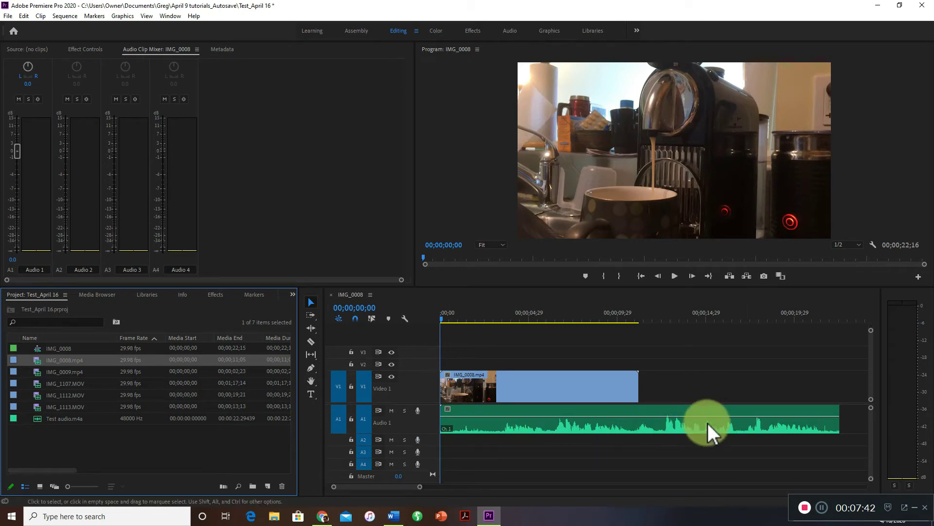
{"action": "left_click", "coordinate": [742, 411]}
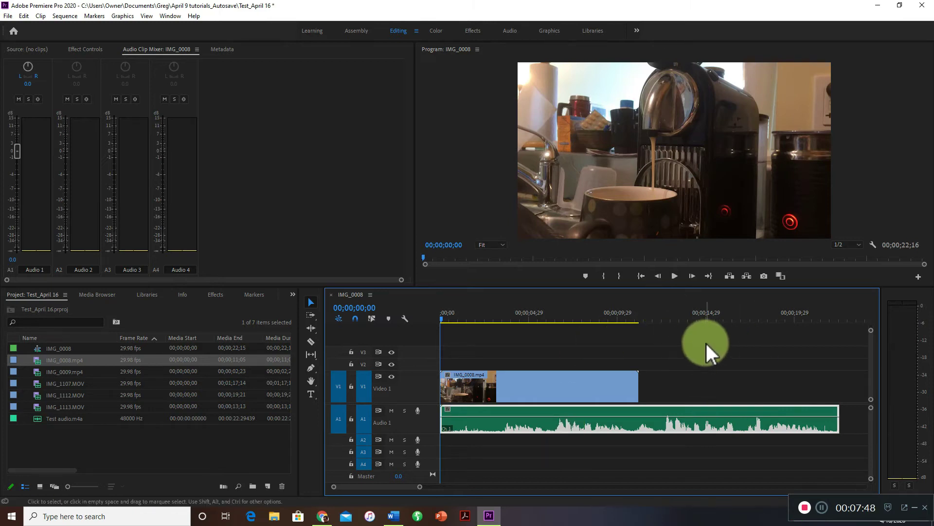
{"action": "key", "text": "space"}
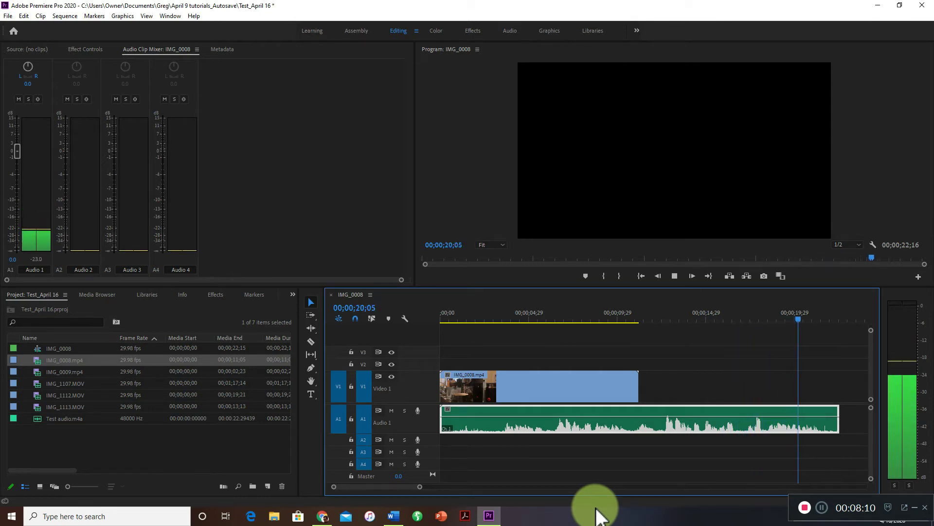
{"action": "key", "text": "space"}
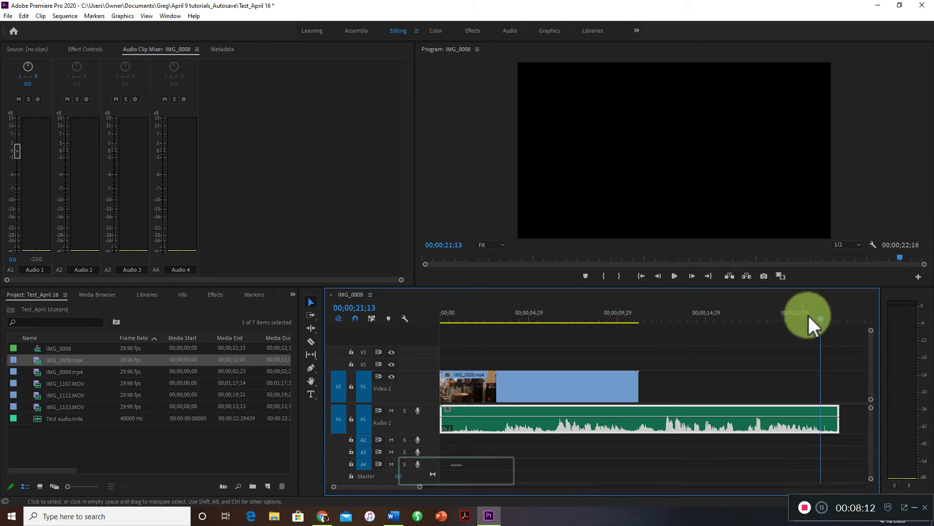
{"action": "key", "text": "Home"}
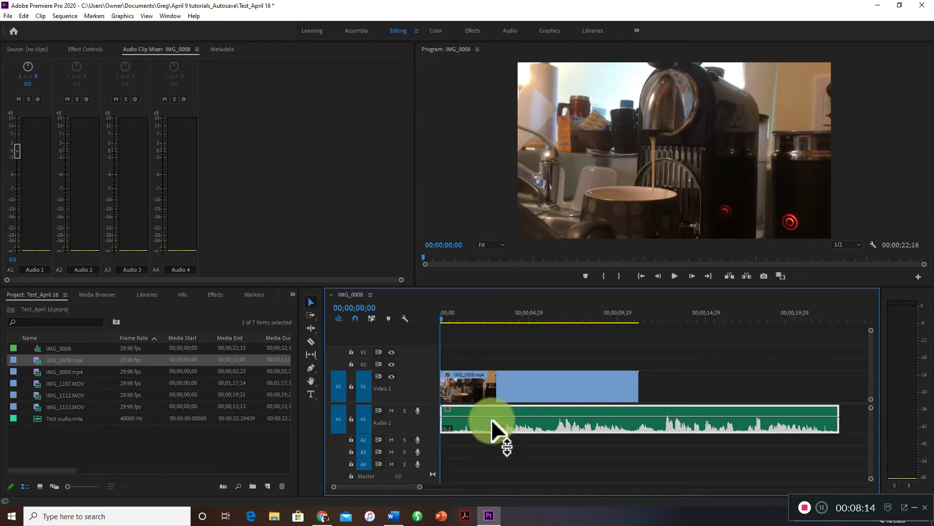
{"action": "key", "text": "space"}
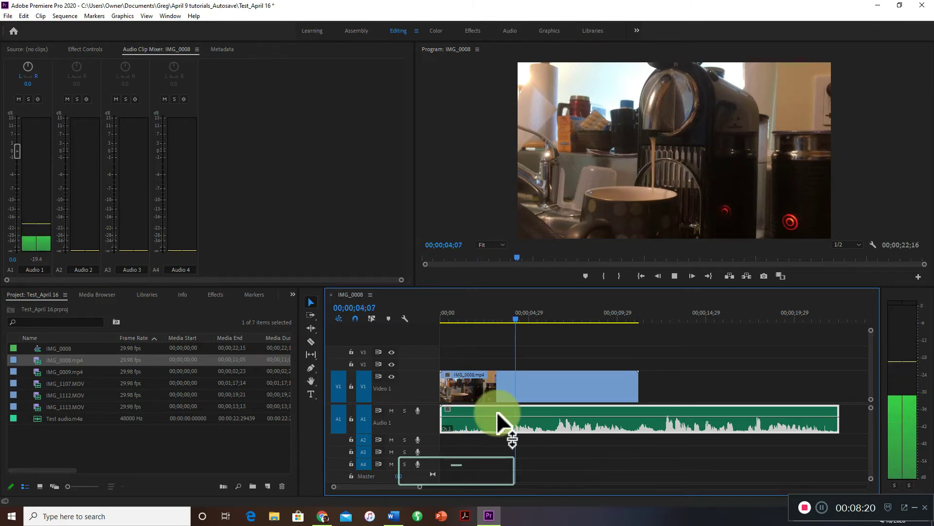
{"action": "key", "text": "space"}
{"action": "left_click_drag", "start_coordinate": [466, 323], "coordinate": [508, 336]}
{"action": "left_click_drag", "start_coordinate": [452, 337], "coordinate": [439, 337]}
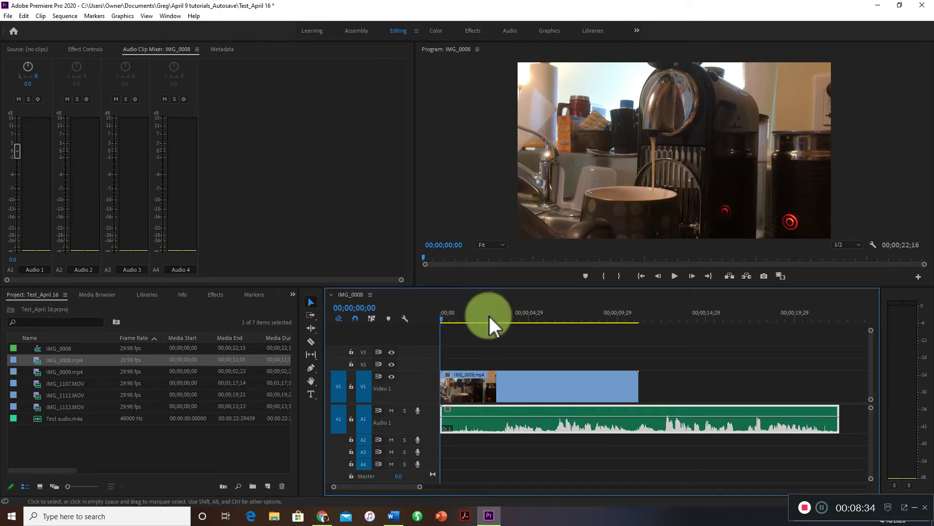
Split the audio clip on Audio 1 at about 3.5 seconds with the Razor tool and delete its opening piece.
{"action": "left_click", "coordinate": [312, 342]}
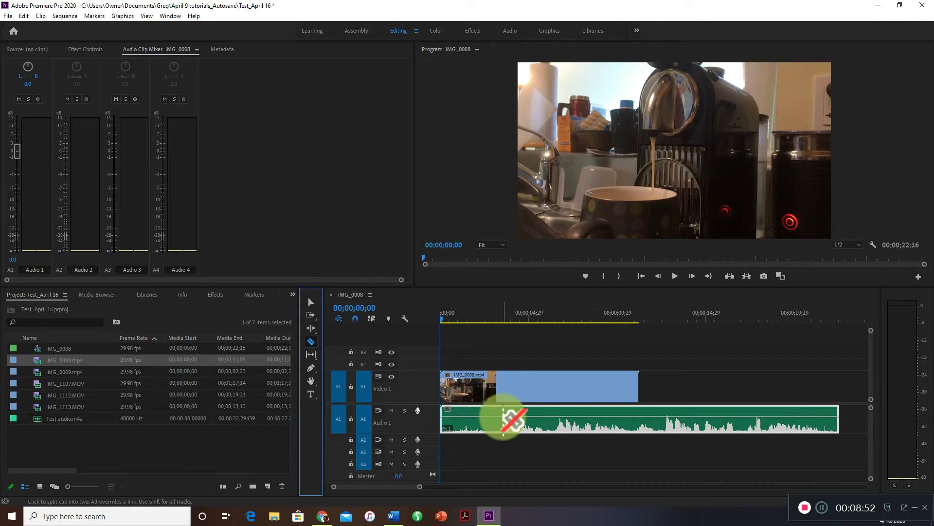
{"action": "left_click", "coordinate": [503, 419]}
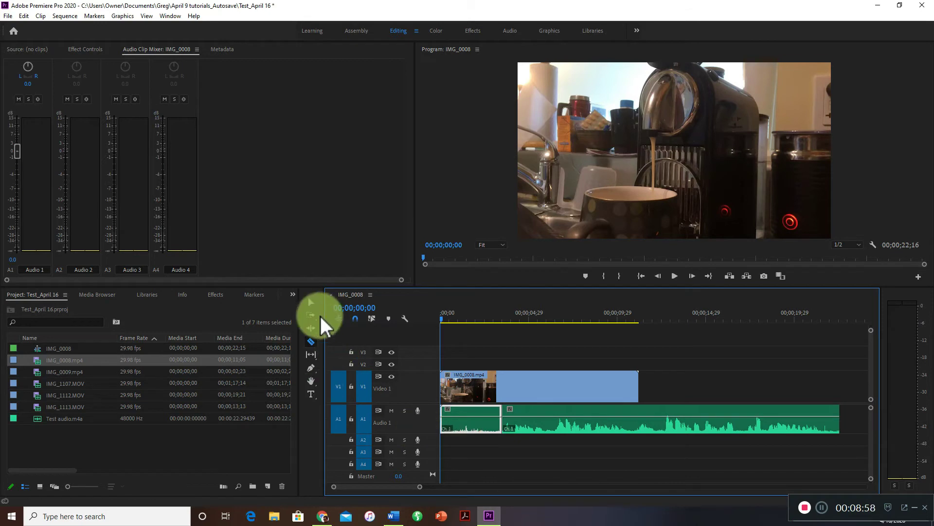
{"action": "left_click", "coordinate": [311, 303]}
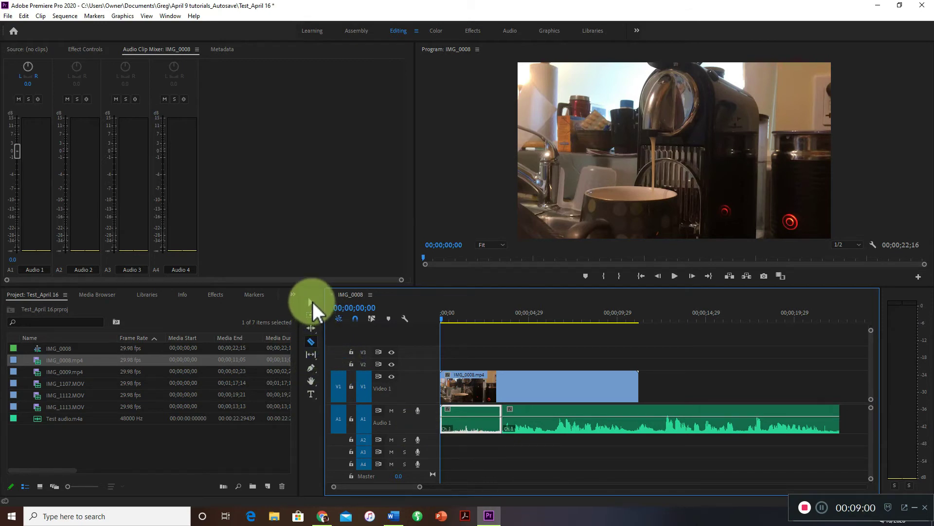
{"action": "left_click", "coordinate": [470, 415]}
{"action": "left_click_drag", "start_coordinate": [470, 414], "coordinate": [488, 423]}
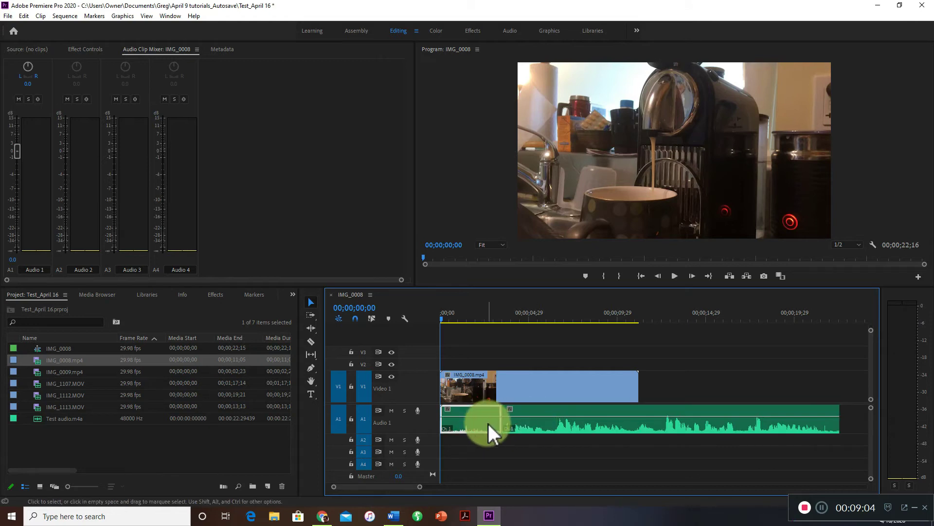
{"action": "key", "text": "BackSpace"}
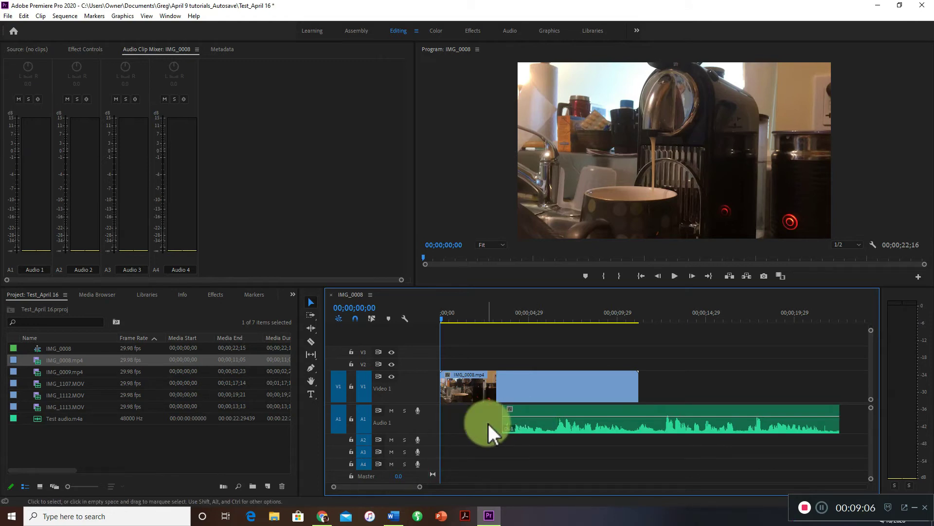
Ripple delete the empty gap at the start of Audio 1 so the remaining audio begins with the video.
{"action": "right_click", "coordinate": [488, 423]}
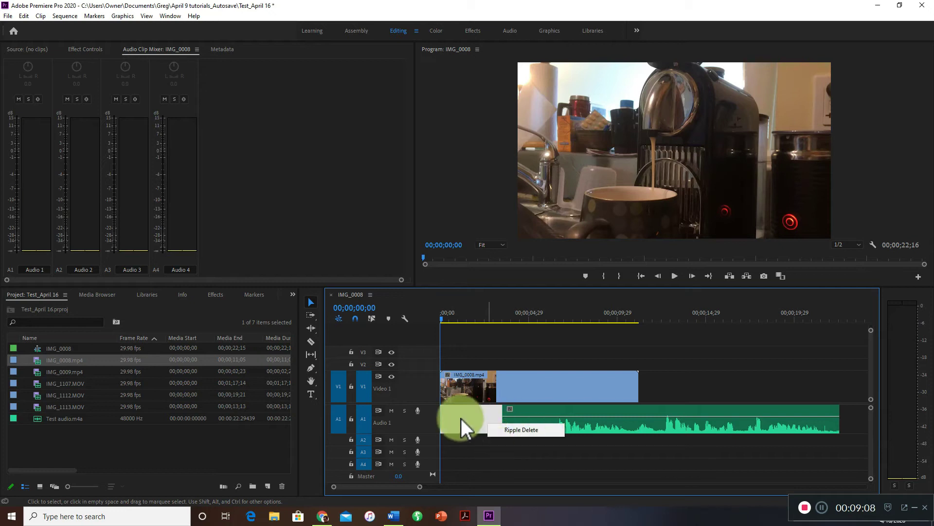
{"action": "left_click", "coordinate": [469, 420]}
{"action": "right_click", "coordinate": [468, 419]}
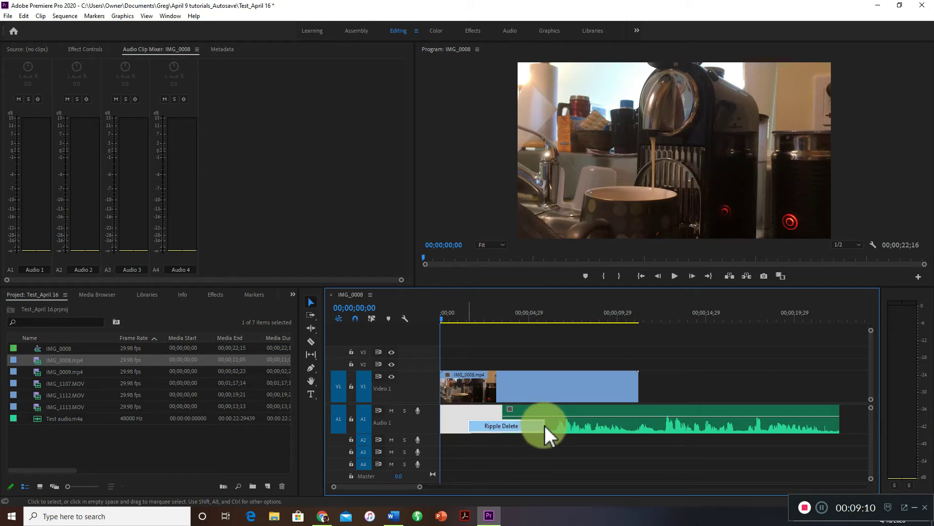
{"action": "left_click", "coordinate": [495, 427]}
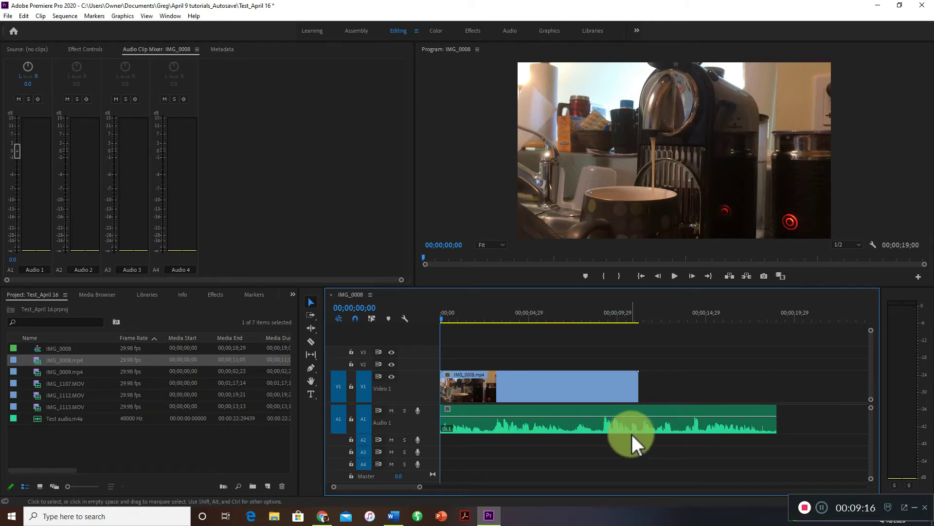
Play the trimmed audio clip with the video from the start of the sequence to check how it begins.
{"action": "key", "text": "ctrl"}
{"action": "left_click_drag", "start_coordinate": [513, 421], "coordinate": [551, 425]}
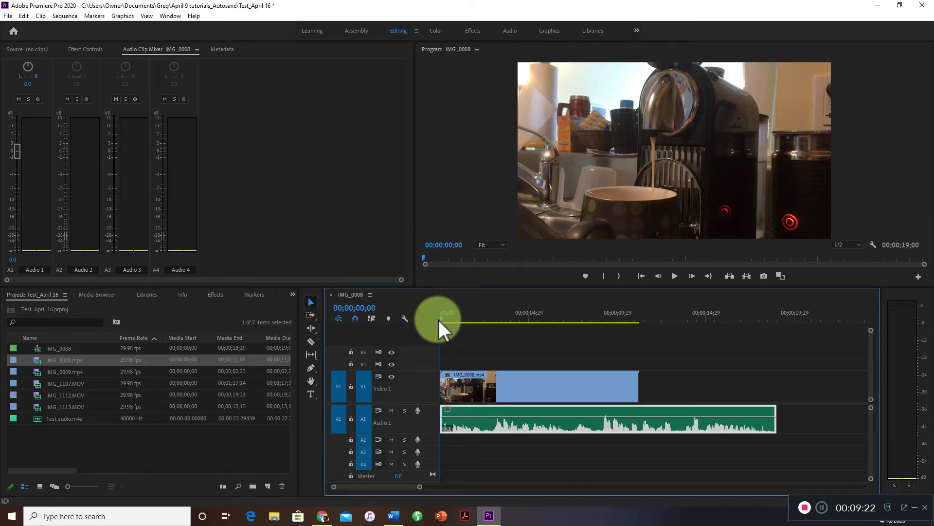
{"action": "key", "text": "space"}
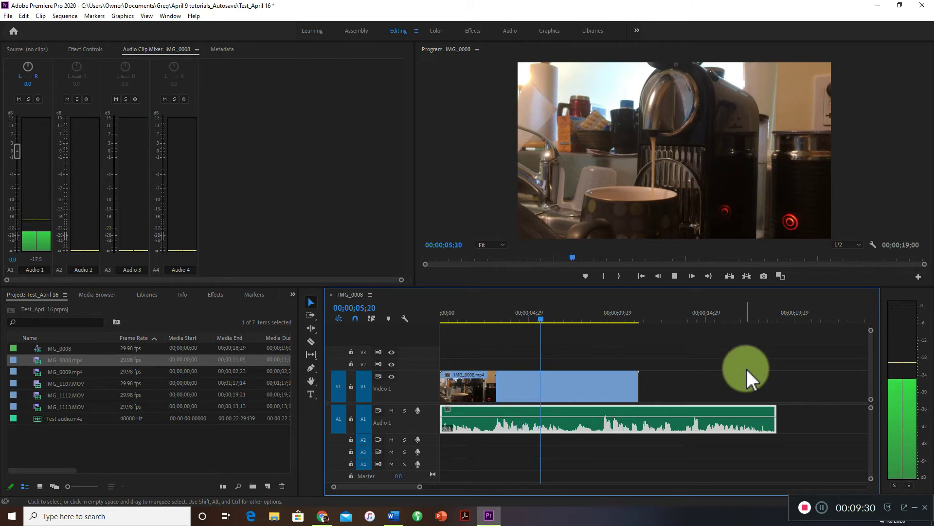
{"action": "key", "text": "space"}
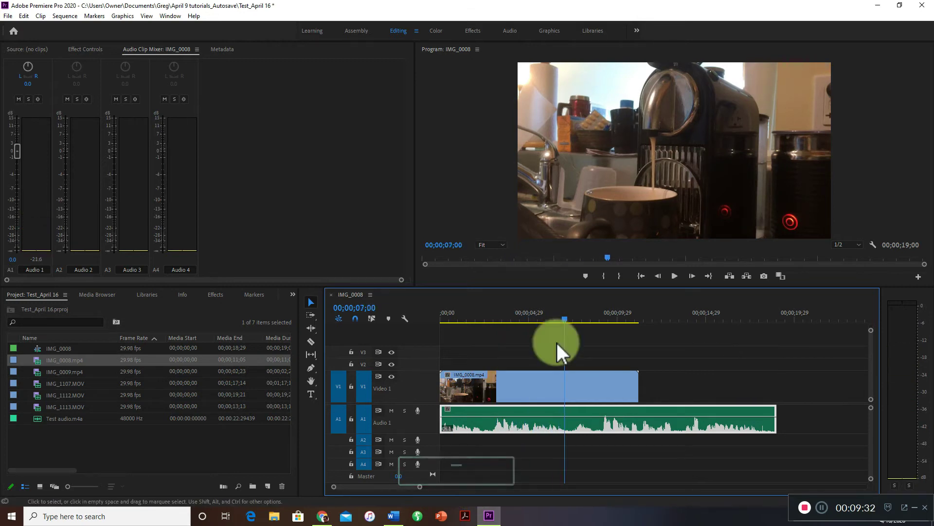
{"action": "left_click_drag", "start_coordinate": [407, 319], "coordinate": [408, 319]}
{"action": "key", "text": "space"}
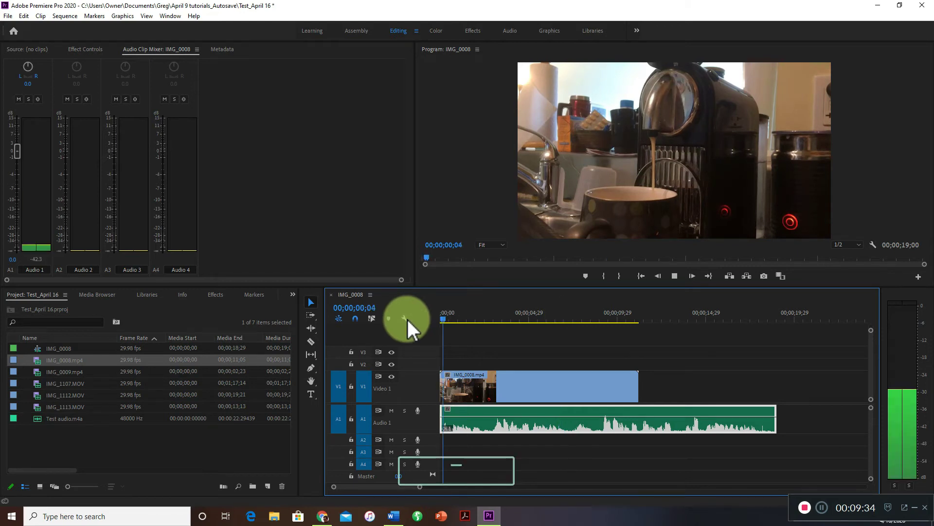
{"action": "key", "text": "space"}
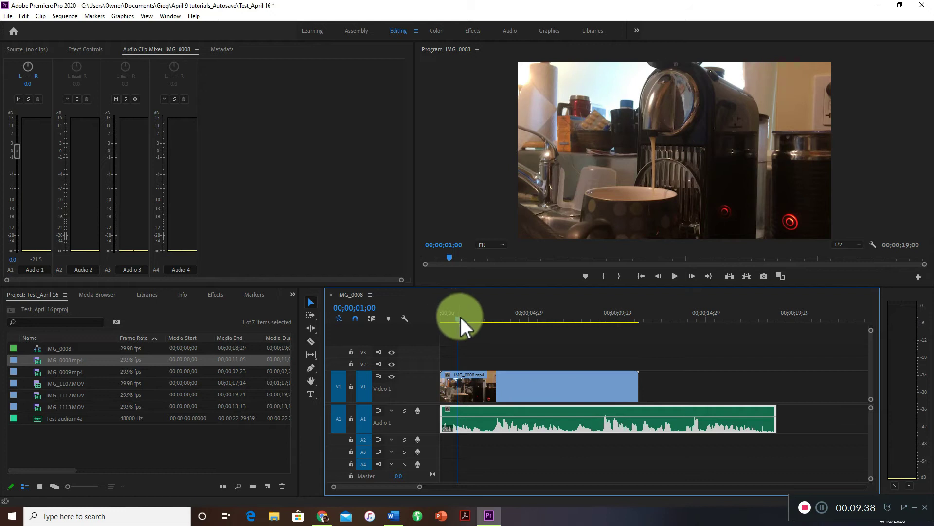
Cut the audio clip at 00;00;02;26, removing the piece before the cut and ripple deleting the gap on Audio 1.
{"action": "left_click_drag", "start_coordinate": [439, 321], "coordinate": [491, 339]}
{"action": "left_click", "coordinate": [314, 343]}
{"action": "left_click", "coordinate": [490, 420]}
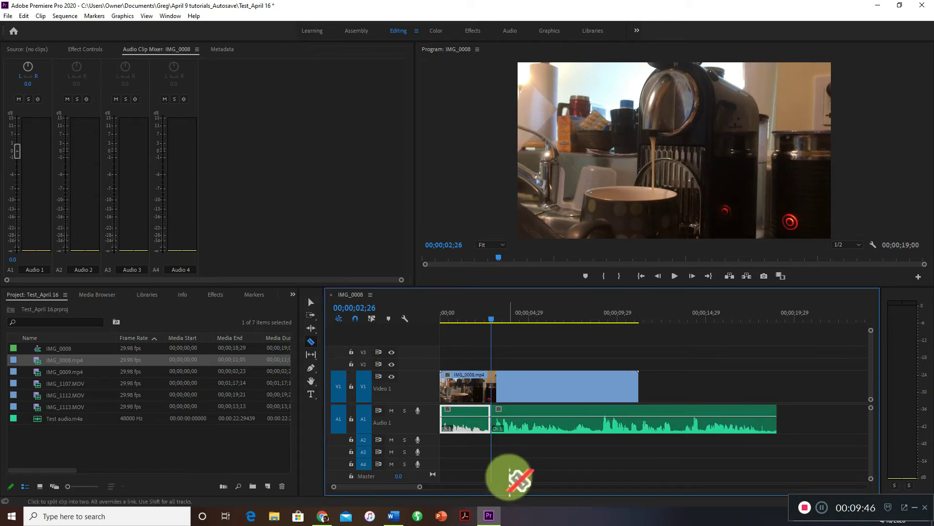
{"action": "left_click", "coordinate": [311, 302]}
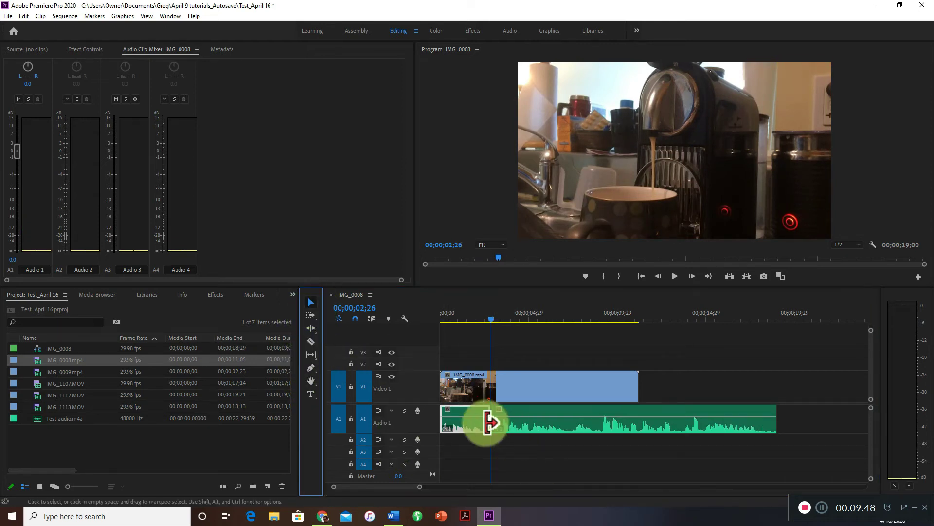
{"action": "left_click", "coordinate": [457, 418]}
{"action": "key", "text": "BackSpace"}
{"action": "left_click", "coordinate": [459, 418]}
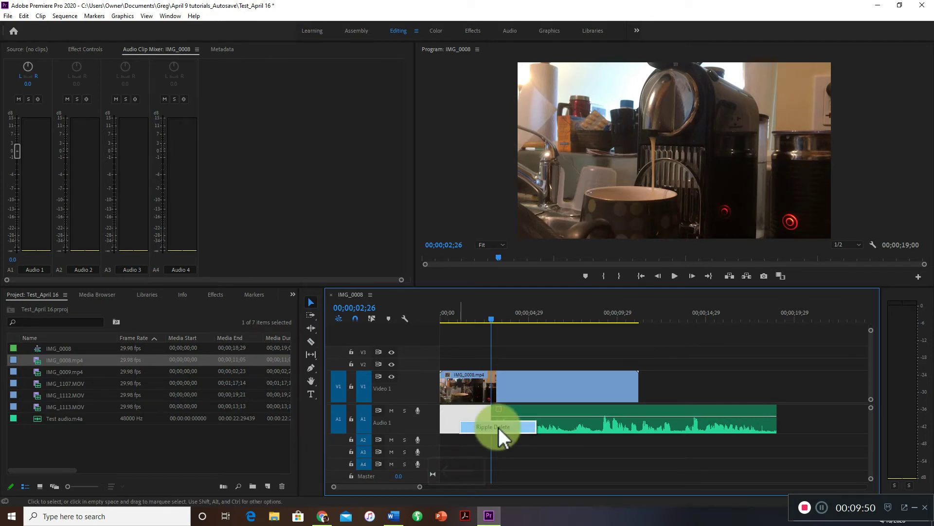
{"action": "key", "text": "BackSpace"}
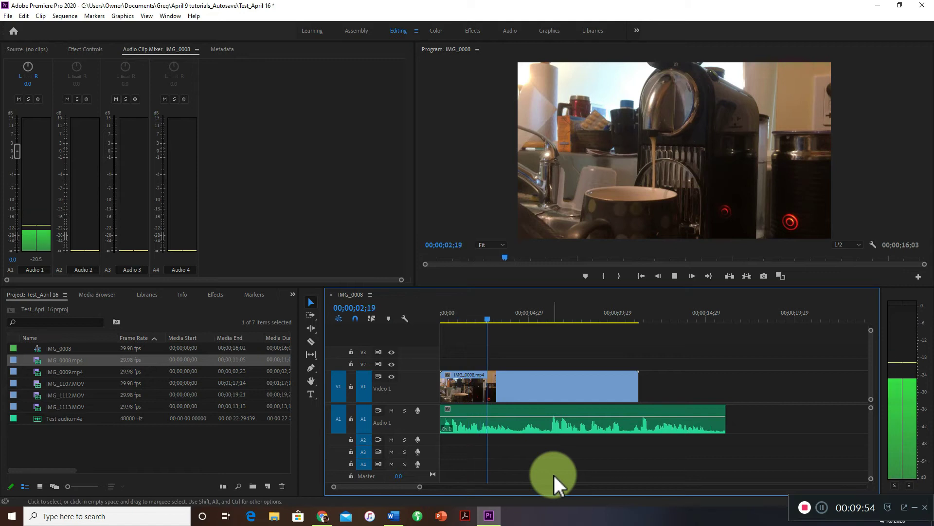
Stop playback, return to the start, and razor the audio clip at about 1, 2.7 and 6.3 seconds.
{"action": "key", "text": "space"}
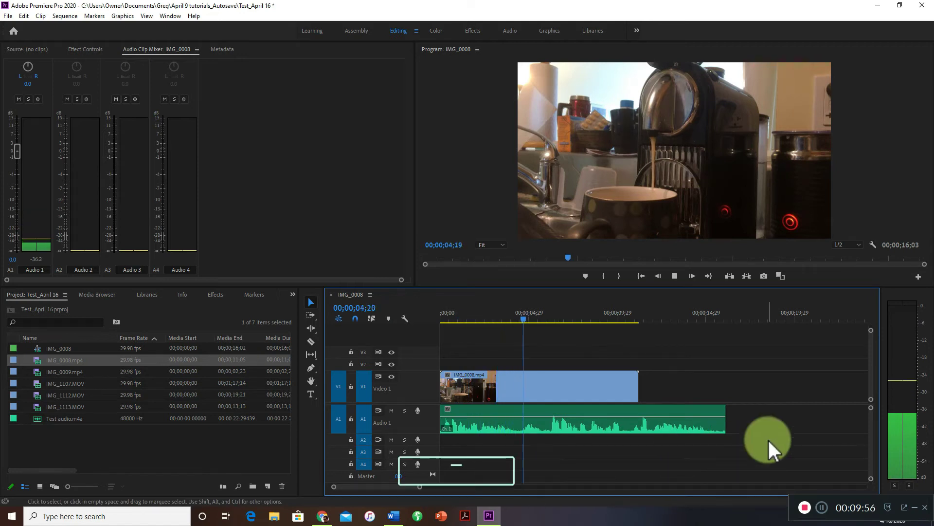
{"action": "left_click_drag", "start_coordinate": [444, 318], "coordinate": [434, 318]}
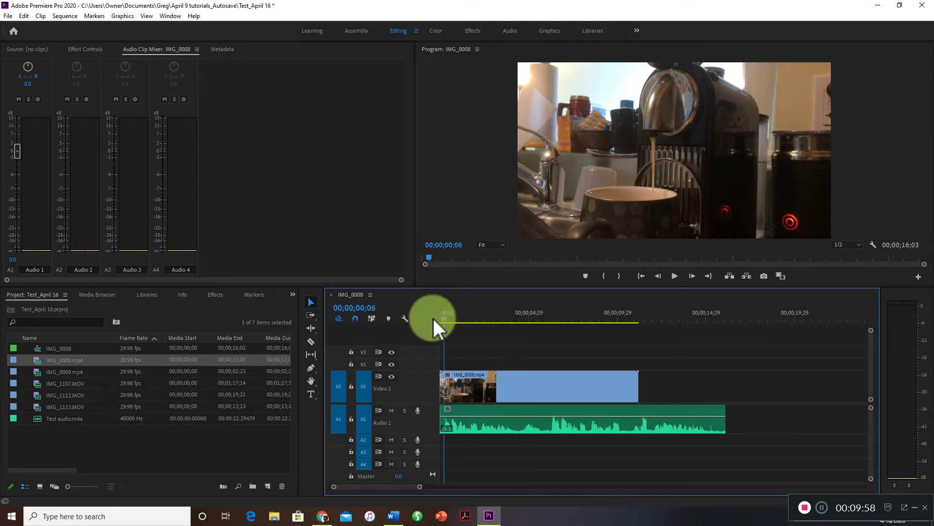
{"action": "left_click", "coordinate": [312, 342]}
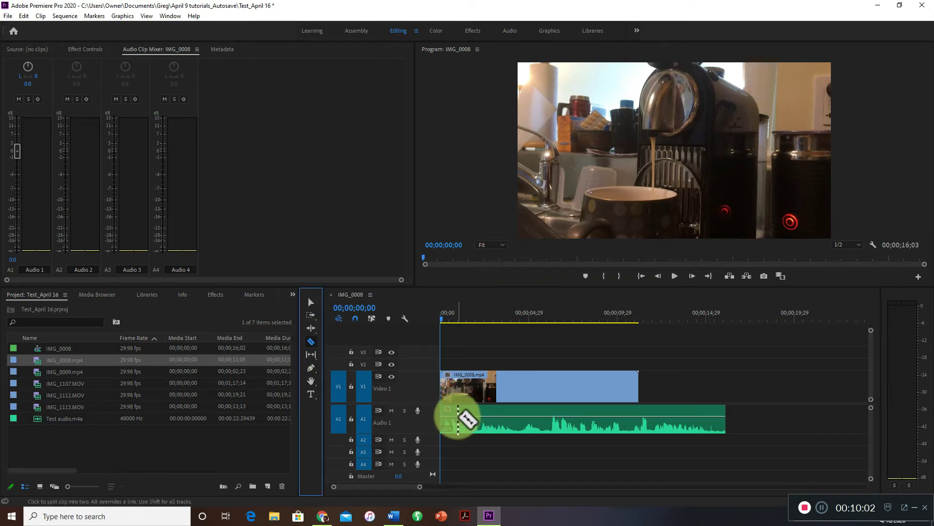
{"action": "left_click", "coordinate": [458, 418]}
{"action": "left_click", "coordinate": [488, 419]}
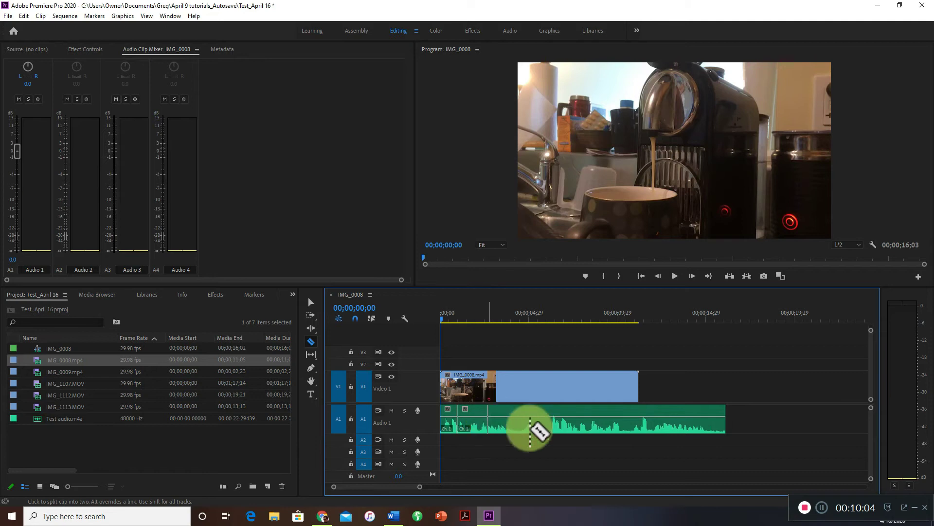
{"action": "left_click", "coordinate": [552, 421]}
Spread the four audio pieces apart along Audio 1, starting at about 0.9, 3.2, 5.6 and 11.2 seconds.
{"action": "left_click", "coordinate": [311, 303]}
{"action": "left_click_drag", "start_coordinate": [616, 424], "coordinate": [699, 424]}
{"action": "left_click_drag", "start_coordinate": [524, 424], "coordinate": [577, 425]}
{"action": "left_click_drag", "start_coordinate": [471, 430], "coordinate": [511, 430]}
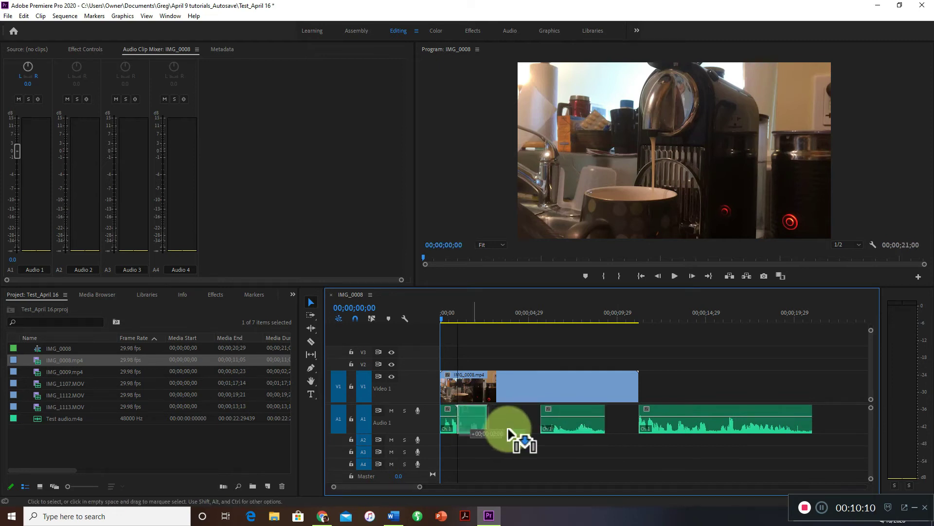
{"action": "left_click_drag", "start_coordinate": [452, 414], "coordinate": [469, 421]}
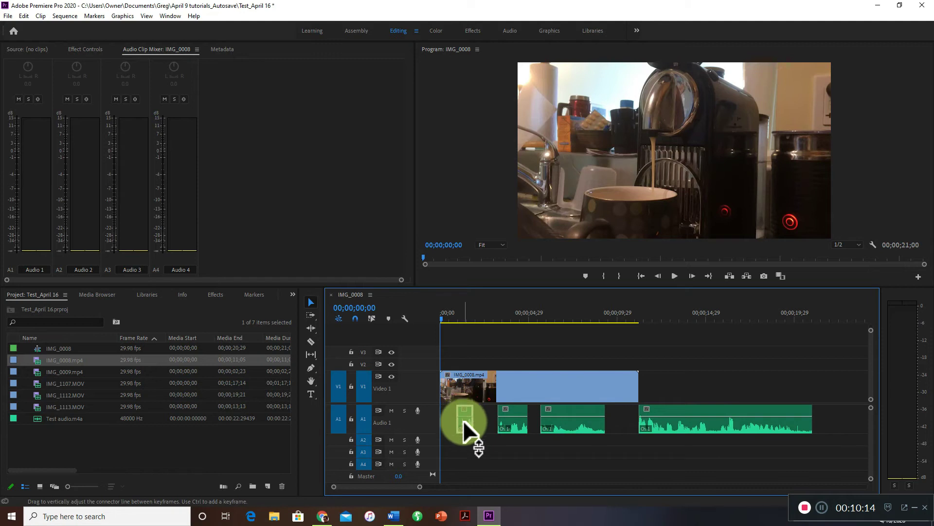
Move the first audio piece down to Audio 2, place the second above it at about 0.9 seconds, and play the overlap.
{"action": "left_click_drag", "start_coordinate": [464, 428], "coordinate": [430, 466]}
{"action": "left_click_drag", "start_coordinate": [512, 416], "coordinate": [474, 415]}
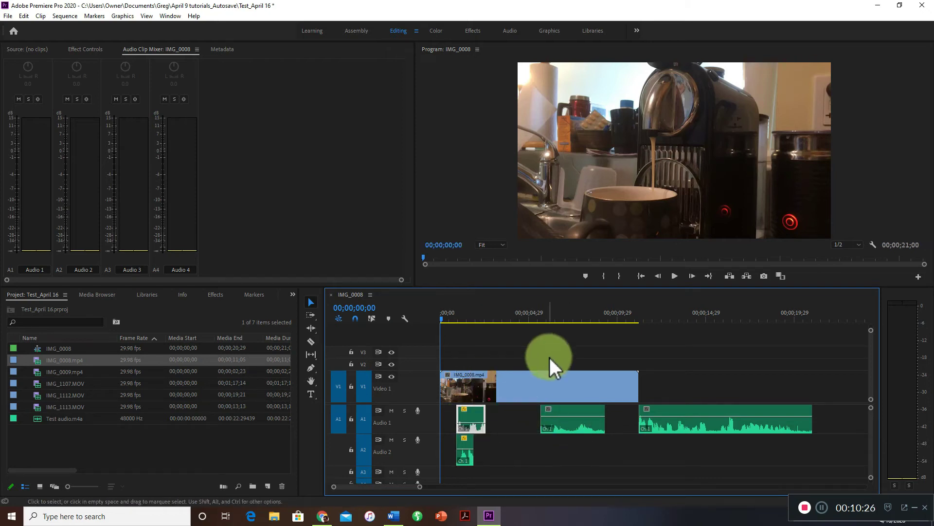
{"action": "key", "text": "space"}
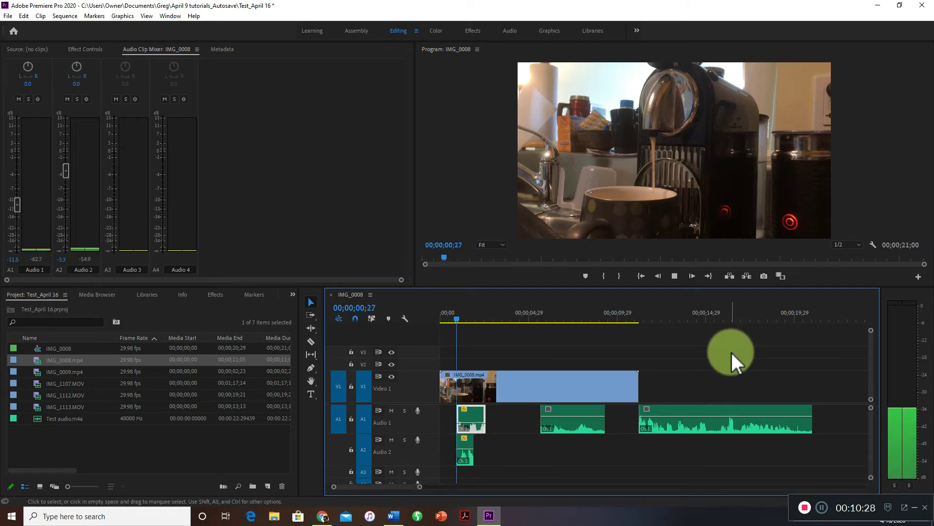
{"action": "key", "text": "space"}
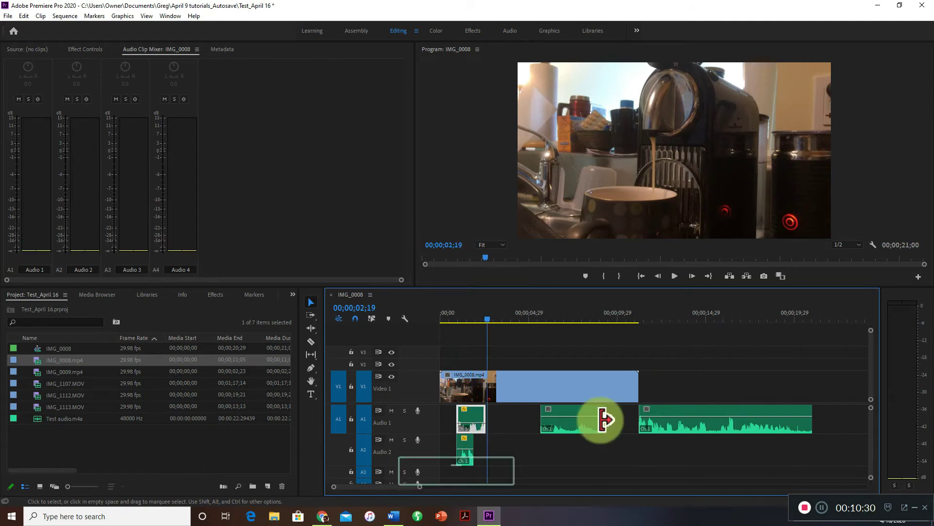
Move the third audio piece to Audio 2, starting at 00;00;02;19, and play it back.
{"action": "left_click_drag", "start_coordinate": [575, 408], "coordinate": [525, 450]}
{"action": "key", "text": "space"}
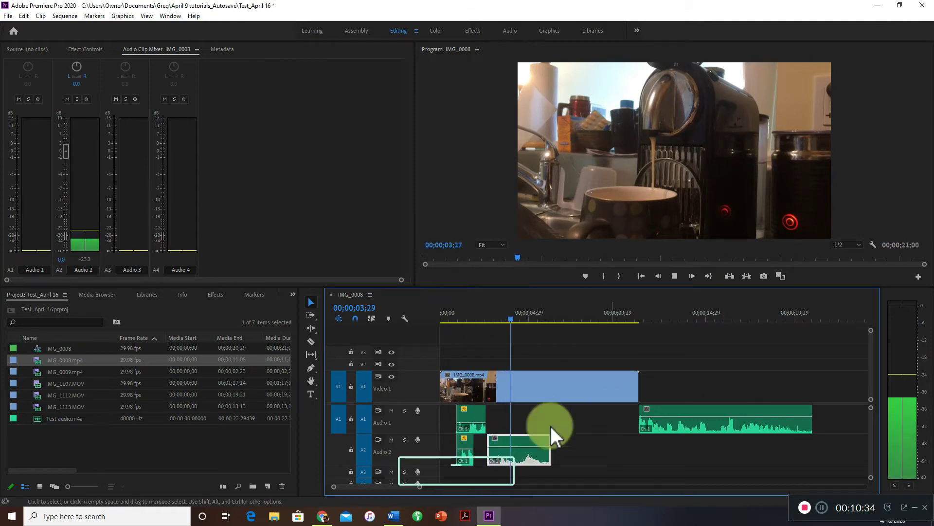
{"action": "key", "text": "space"}
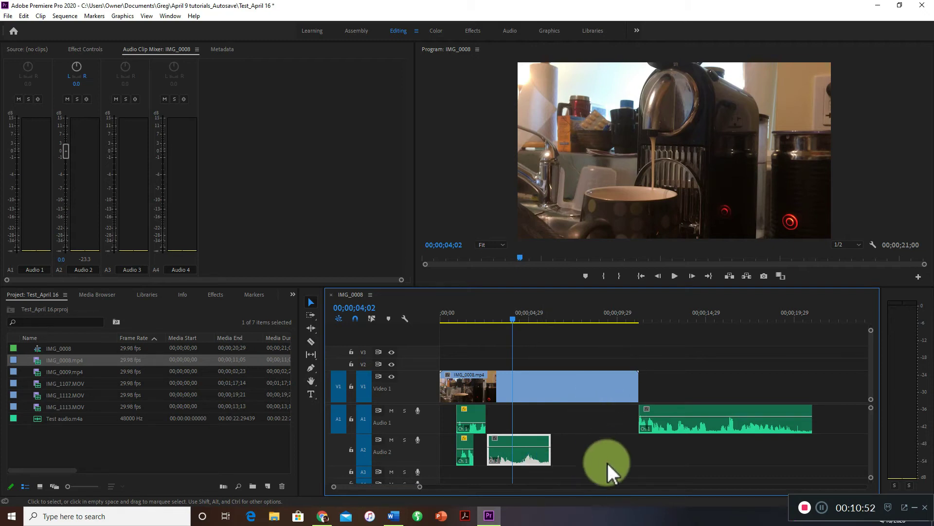
Move the first Audio 1 piece to the sequence start, undo moving the Audio 2 piece up beside it, and return to the start.
{"action": "mouse_move", "coordinate": [474, 415]}
{"action": "left_mouse_down"}
{"action": "mouse_move", "coordinate": [452, 417]}
{"action": "mouse_move", "coordinate": [473, 446]}
{"action": "mouse_move", "coordinate": [487, 445]}
{"action": "mouse_move", "coordinate": [496, 420]}
{"action": "mouse_move", "coordinate": [488, 430]}
{"action": "mouse_move", "coordinate": [467, 421]}
{"action": "left_mouse_up"}
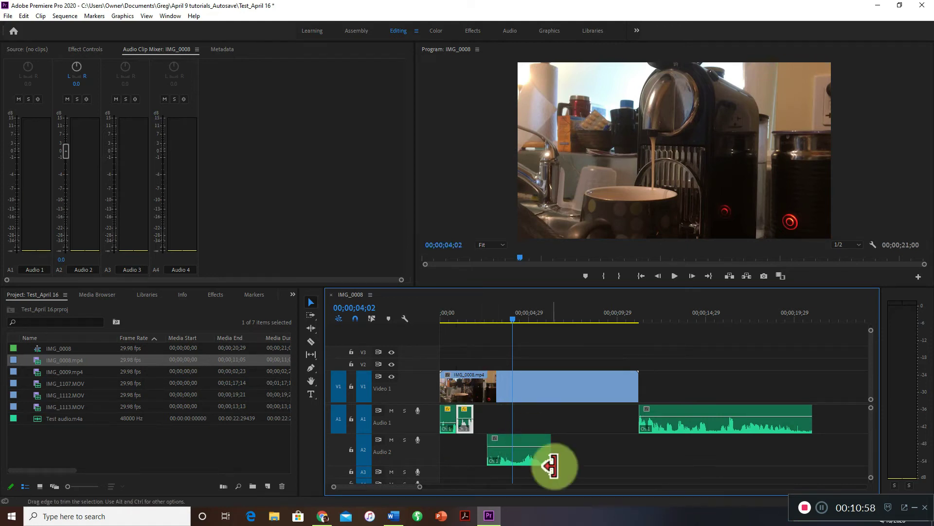
{"action": "key", "text": "ctrl+z"}
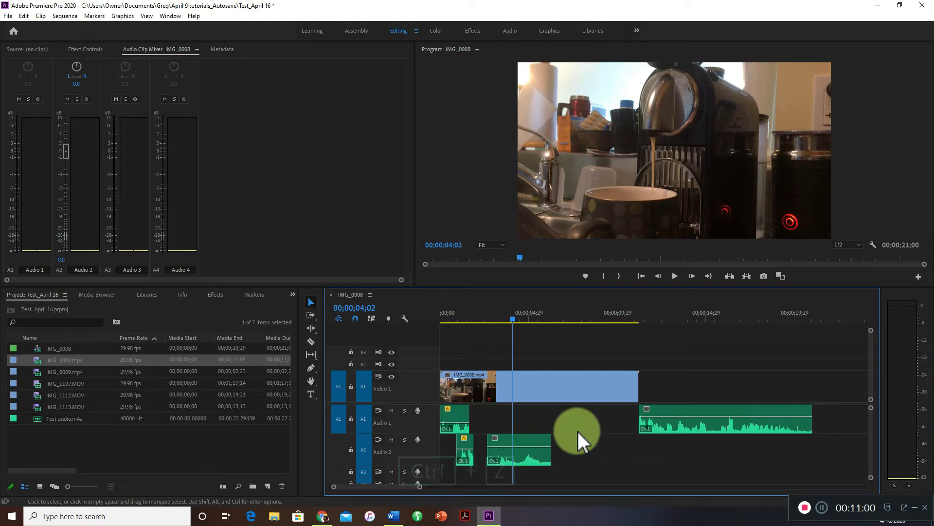
{"action": "key", "text": "Home"}
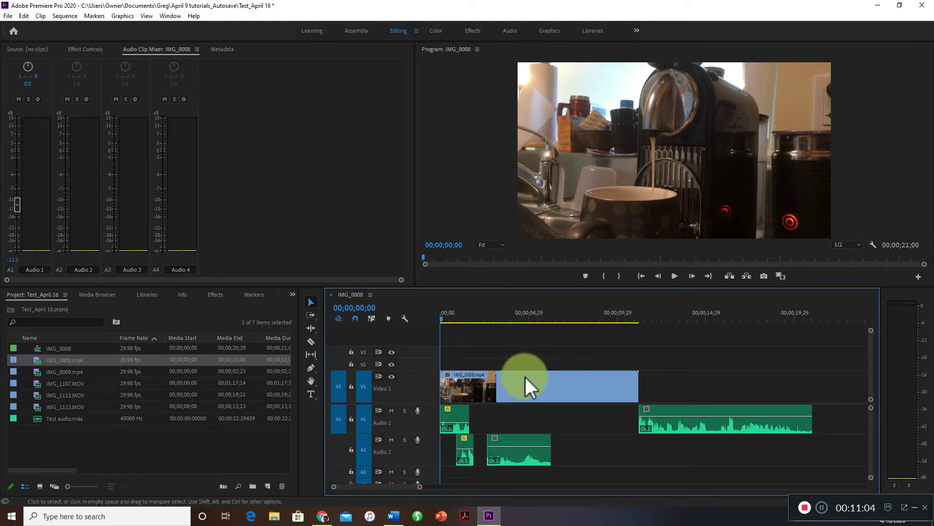
Add a text title over the video reading "test of", the owner's first name in possessive form and "Coffee ,aker", and shift it fully into frame.
{"action": "left_click", "coordinate": [37, 50]}
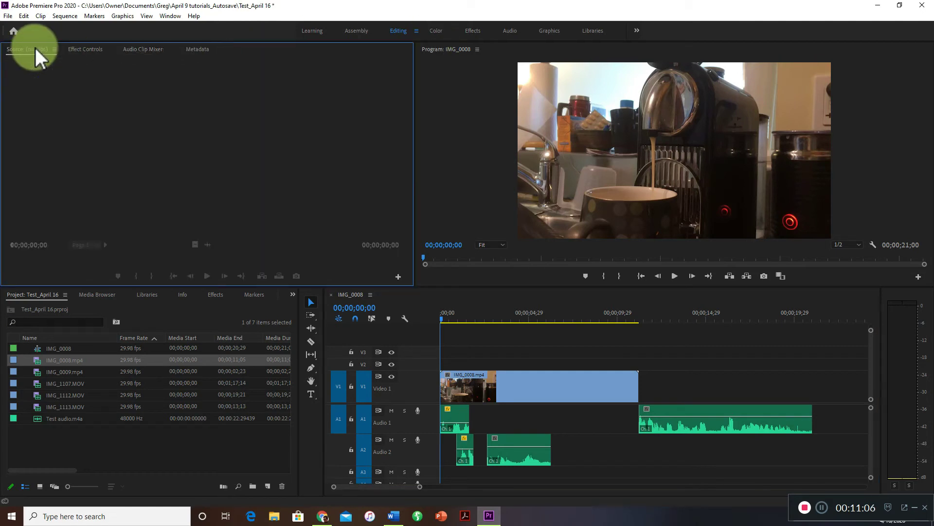
{"action": "left_click", "coordinate": [315, 393]}
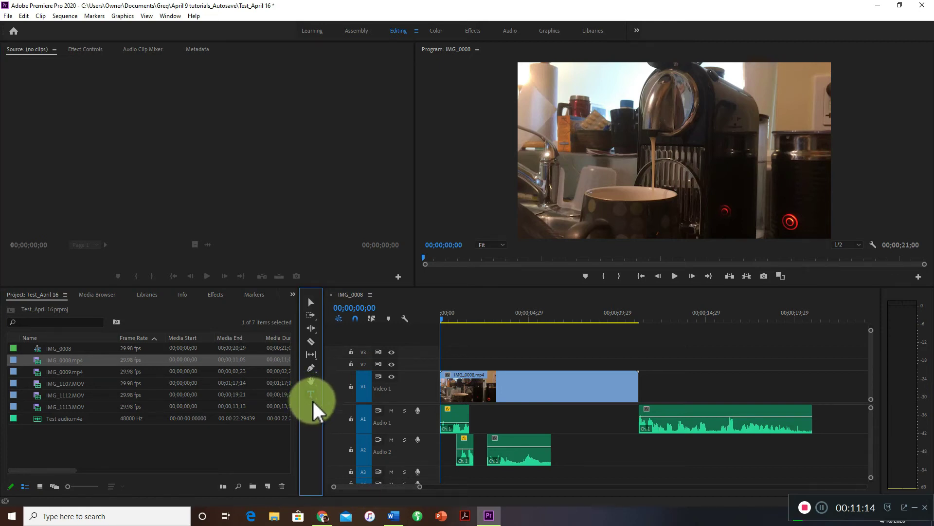
{"action": "left_click", "coordinate": [310, 394]}
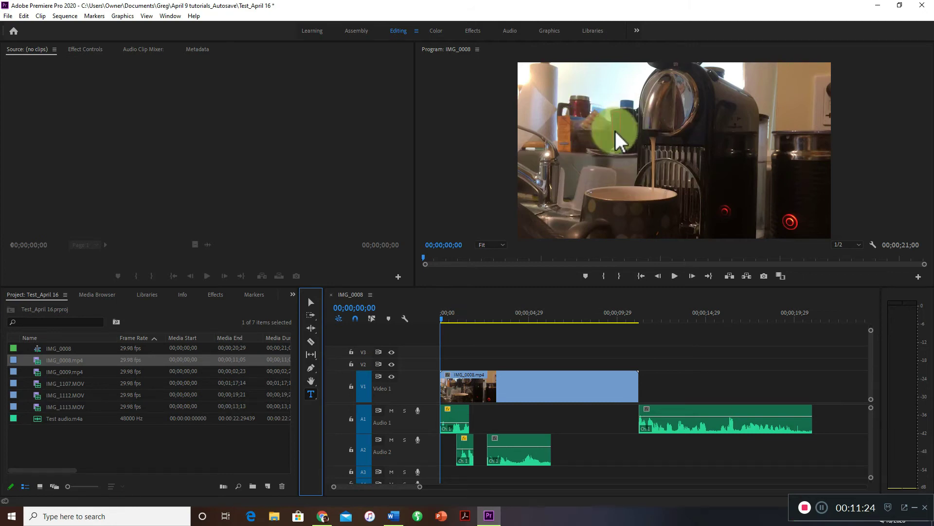
{"action": "left_click", "coordinate": [624, 163]}
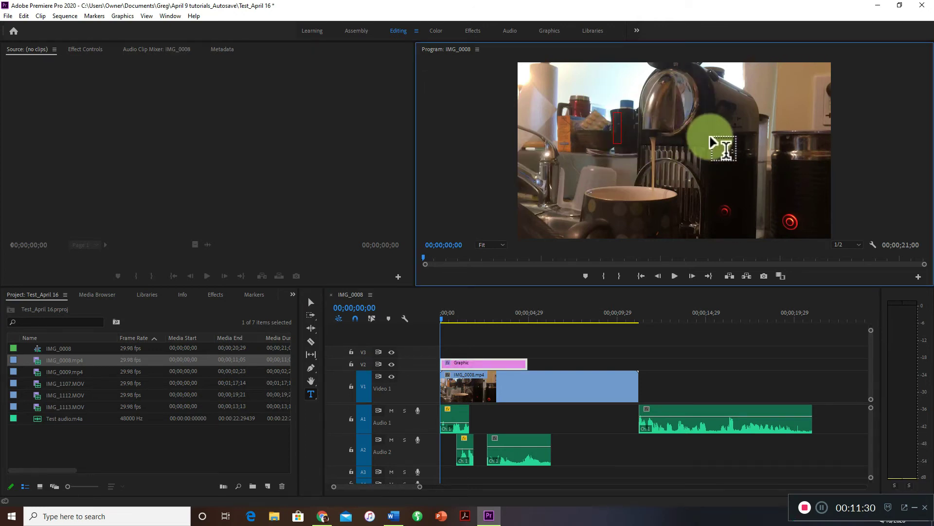
{"action": "type", "text": "te"}
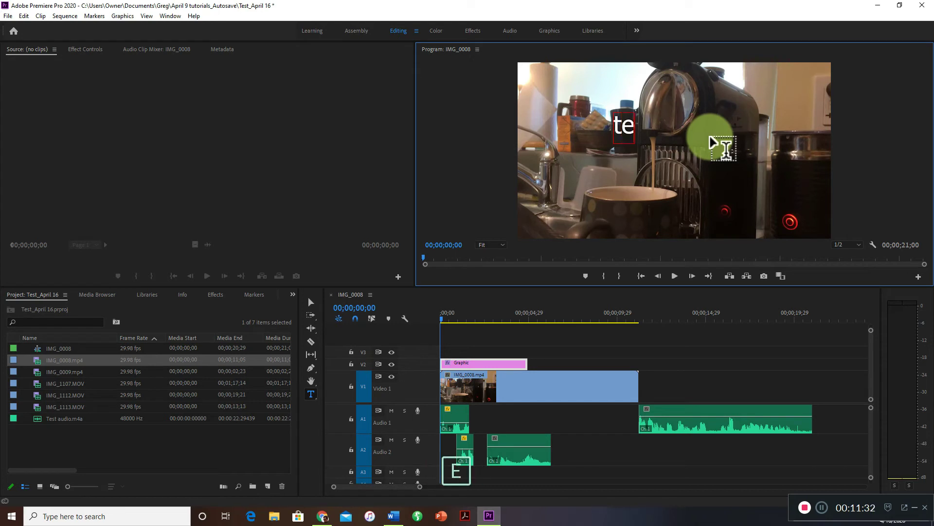
{"action": "type", "text": "st"}
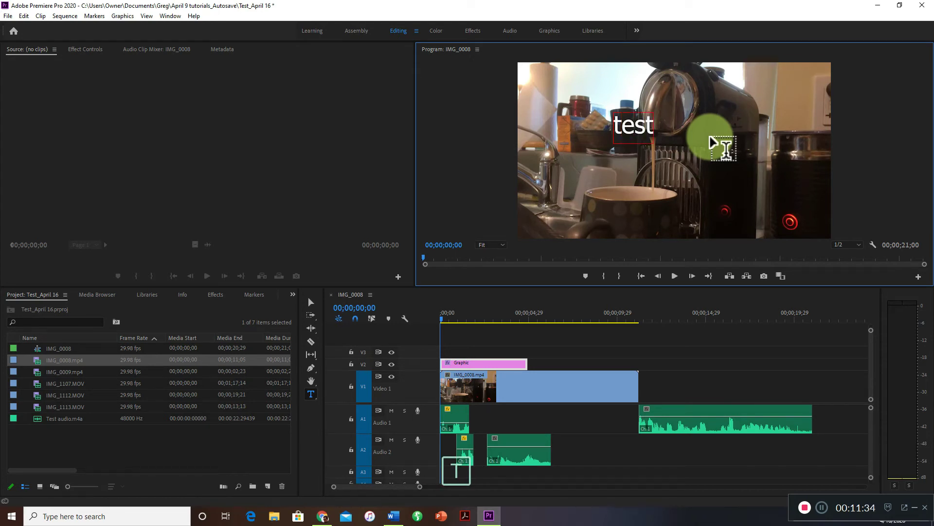
{"action": "type", "text": " of Greg"}
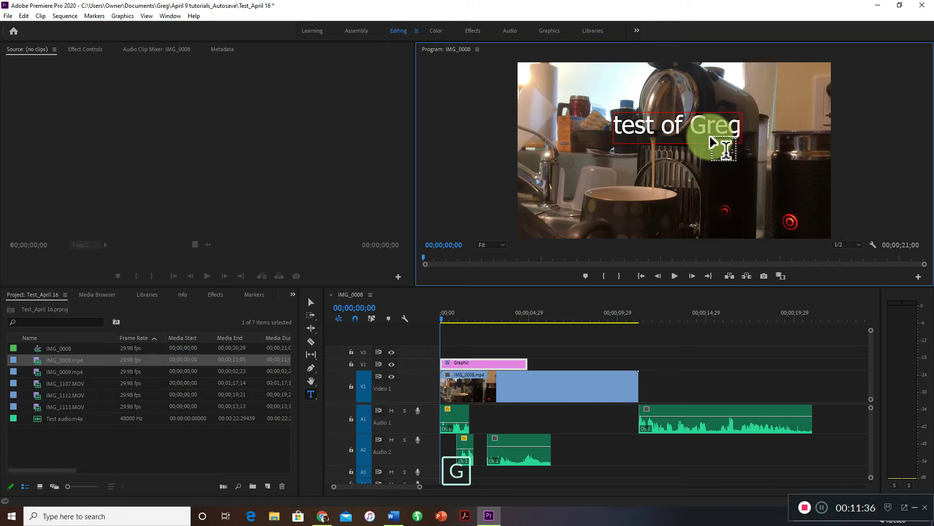
{"action": "type", "text": "'s Coffee"}
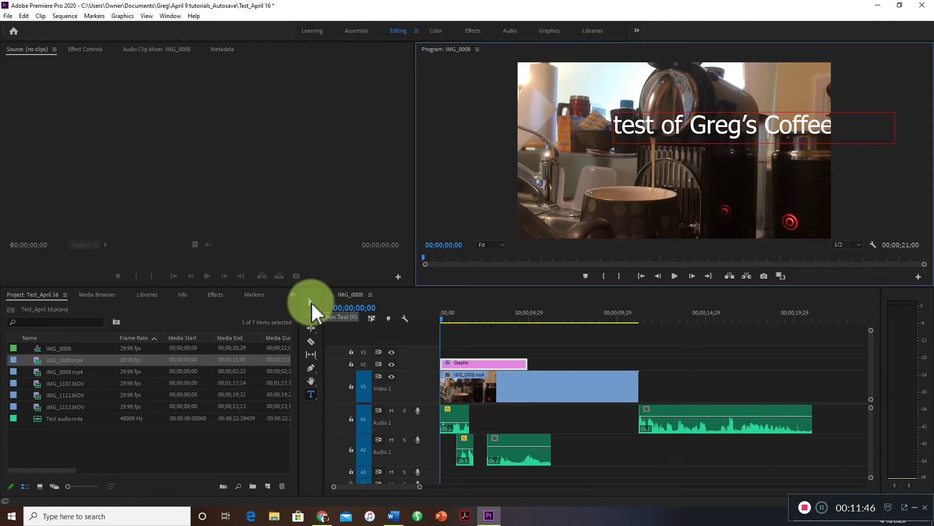
{"action": "left_click", "coordinate": [312, 302]}
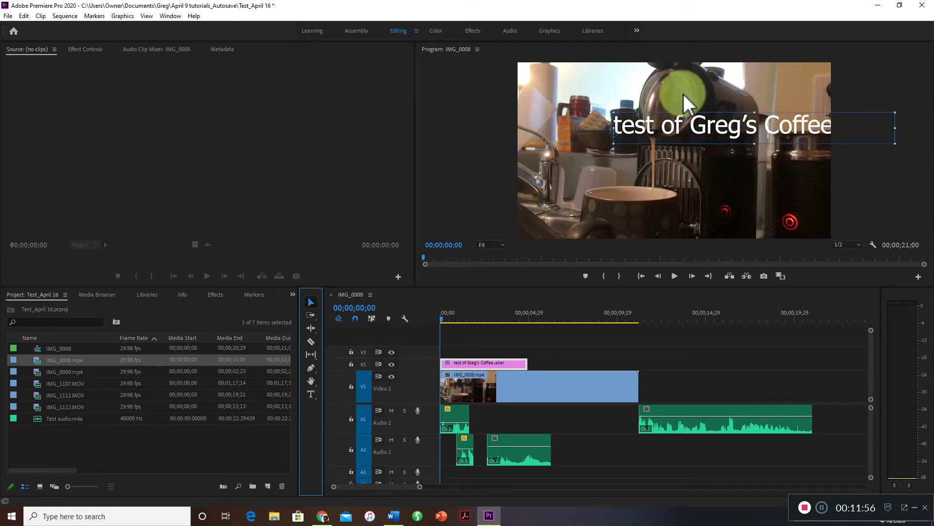
{"action": "left_click_drag", "start_coordinate": [710, 128], "coordinate": [637, 146]}
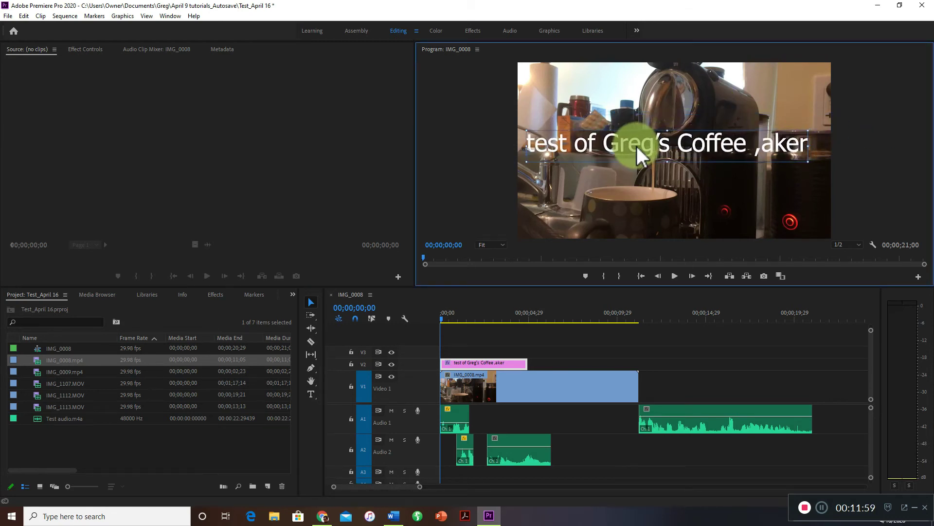
Correct the title's last word to "Maker" and capitalize its first word as "Test".
{"action": "left_click", "coordinate": [311, 393]}
{"action": "left_click", "coordinate": [761, 149]}
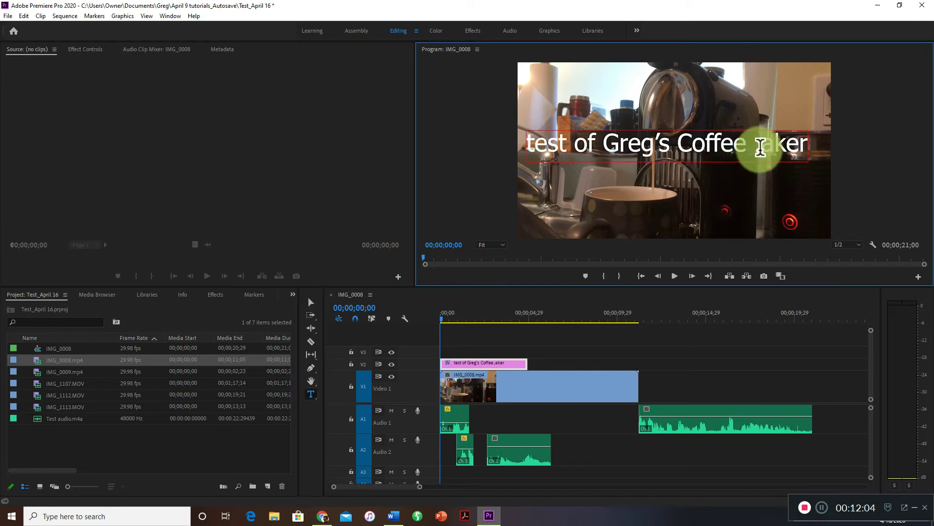
{"action": "key", "text": "BackSpace"}
{"action": "type", "text": "M"}
{"action": "left_click", "coordinate": [535, 145]}
{"action": "key", "text": "BackSpace"}
{"action": "type", "text": "T"}
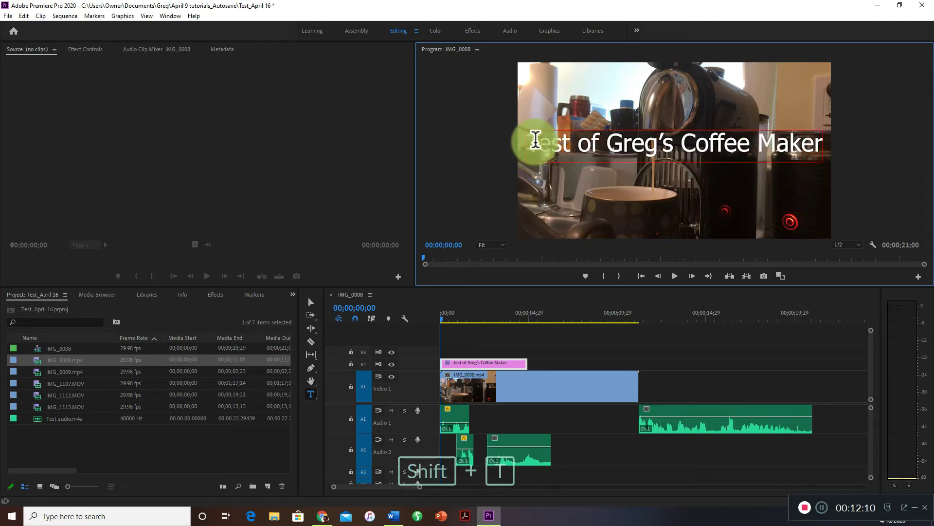
Move the title down in the frame so it sits across the rim of the coffee cup.
{"action": "left_click", "coordinate": [311, 302]}
{"action": "left_click_drag", "start_coordinate": [649, 148], "coordinate": [644, 180]}
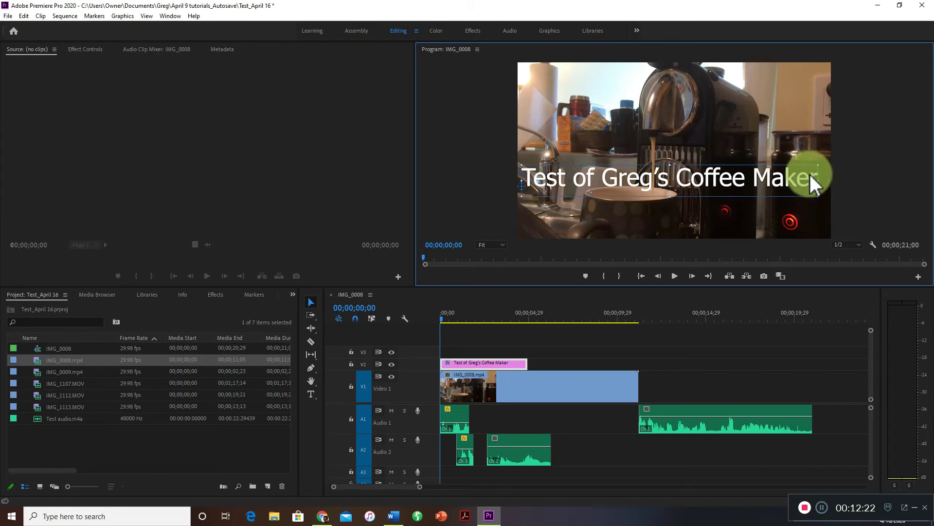
{"action": "left_click", "coordinate": [545, 185]}
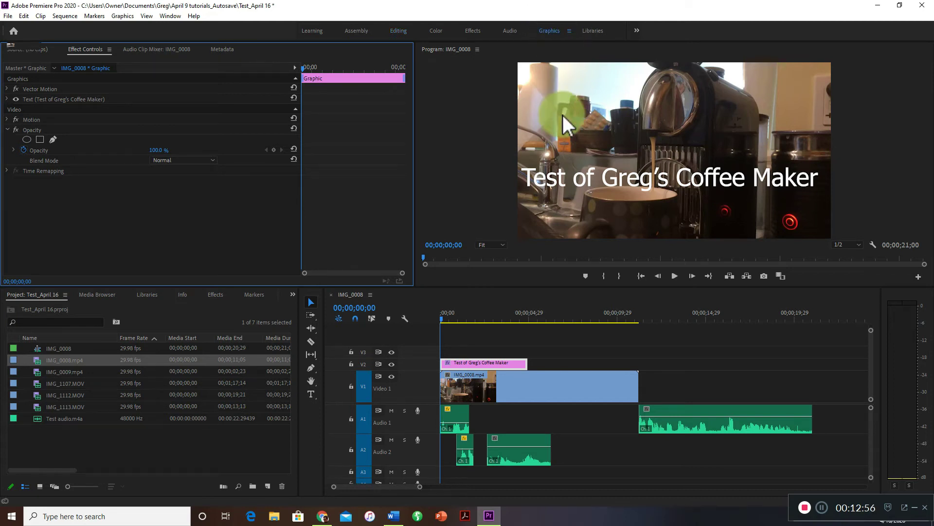
Switch to the Graphics workspace and select the title's text layer for editing.
{"action": "left_click", "coordinate": [542, 31]}
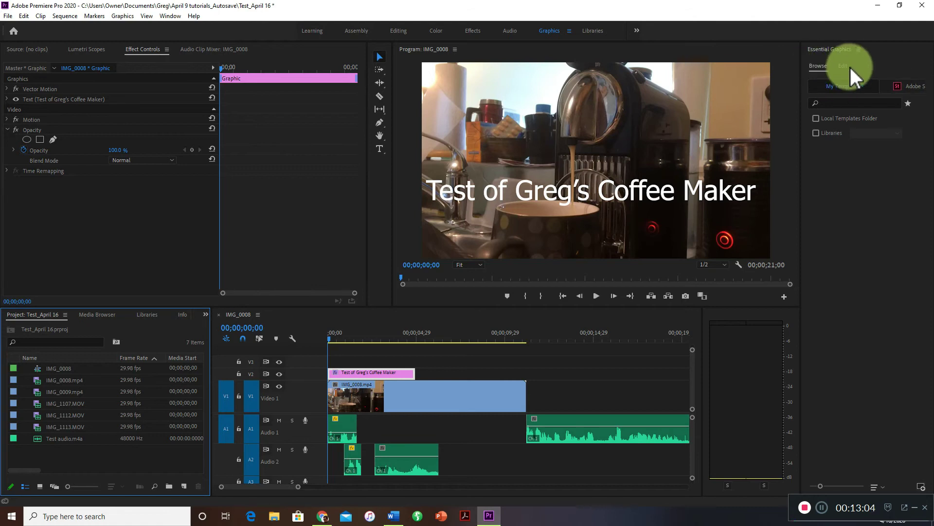
{"action": "left_click", "coordinate": [819, 67]}
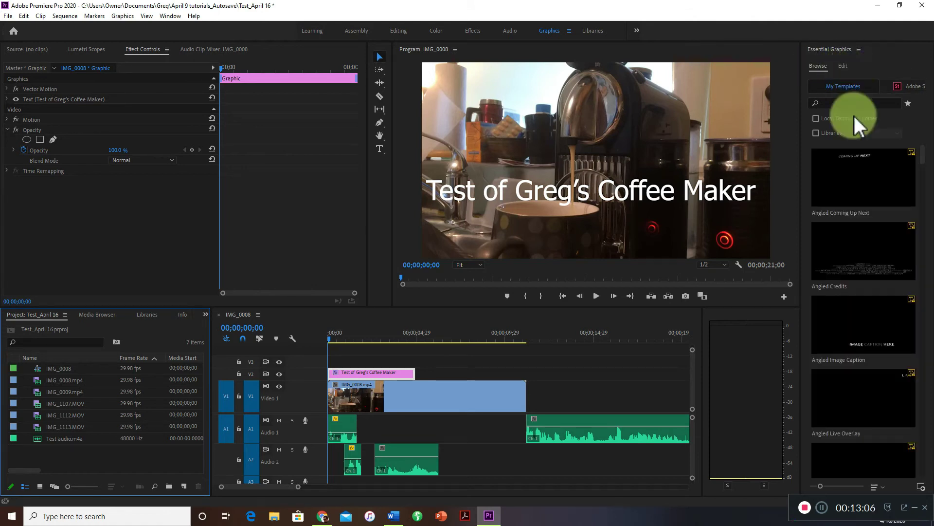
{"action": "left_click", "coordinate": [843, 66]}
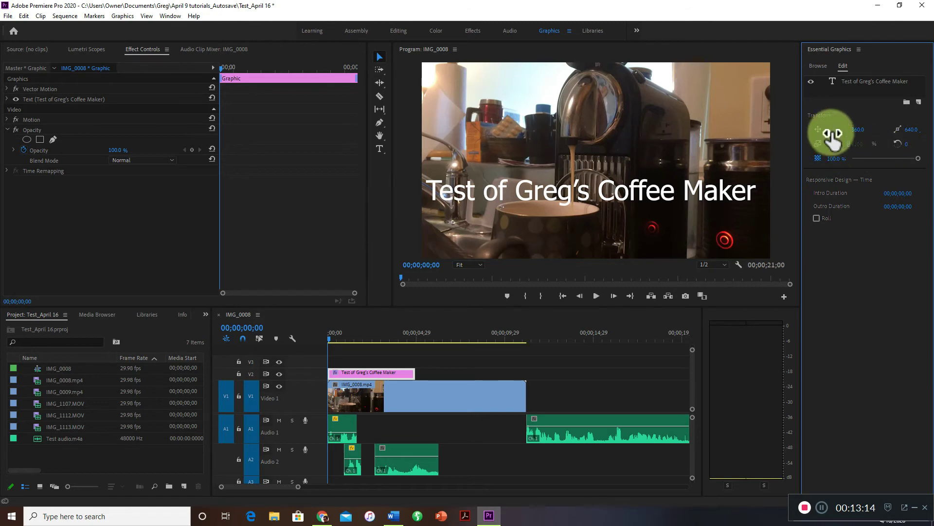
{"action": "left_click", "coordinate": [837, 80]}
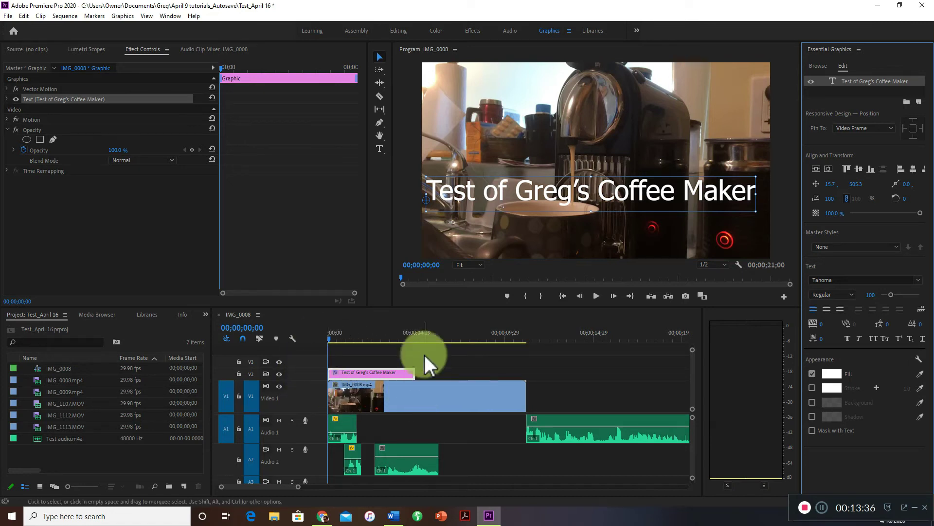
Check the deselected title over the video at 00;00;02;09 and return the playhead to the start.
{"action": "left_click", "coordinate": [369, 337]}
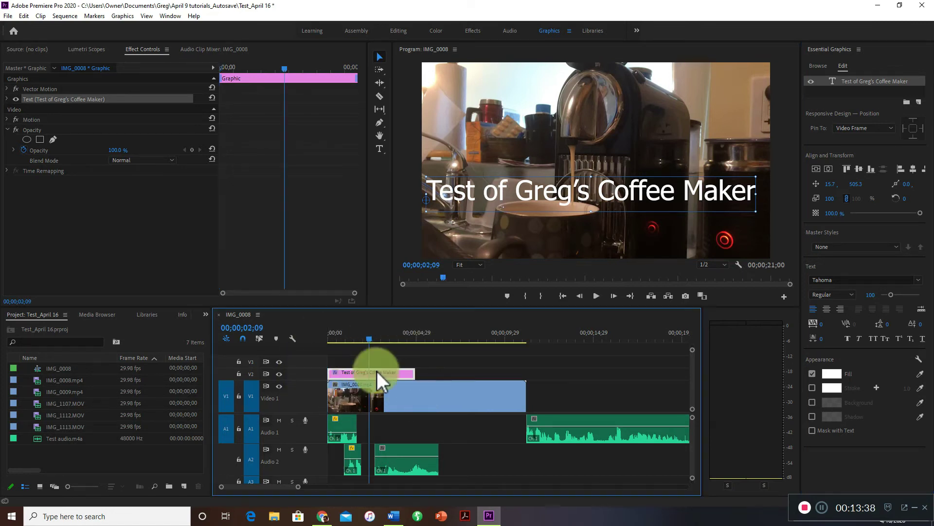
{"action": "left_click", "coordinate": [448, 371]}
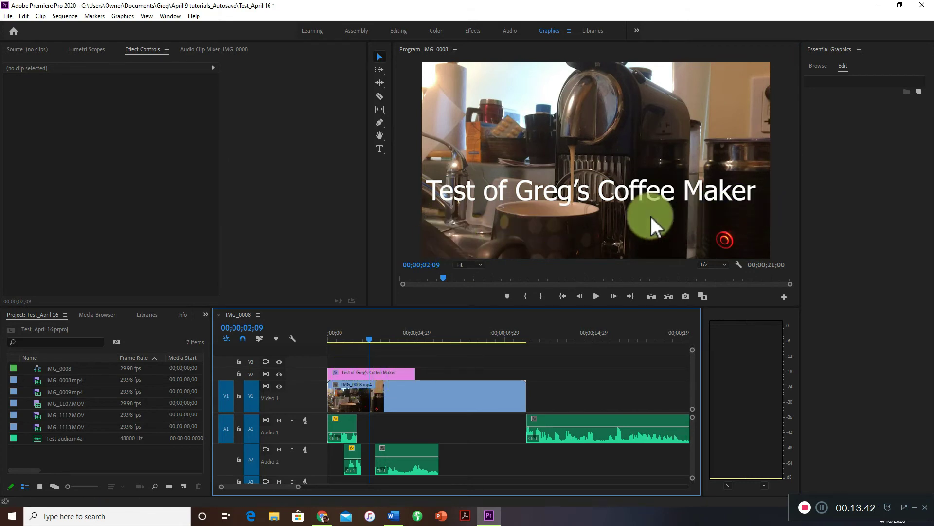
{"action": "left_click_drag", "start_coordinate": [369, 337], "coordinate": [330, 340]}
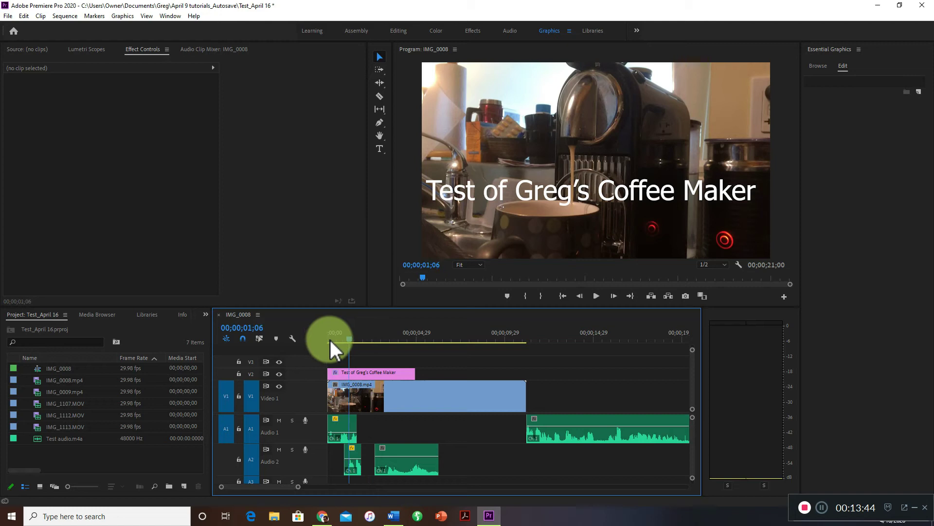
Extend the title clip on V2 to the end of the video, then shorten it to end at about 5.7 seconds.
{"action": "left_click", "coordinate": [398, 376]}
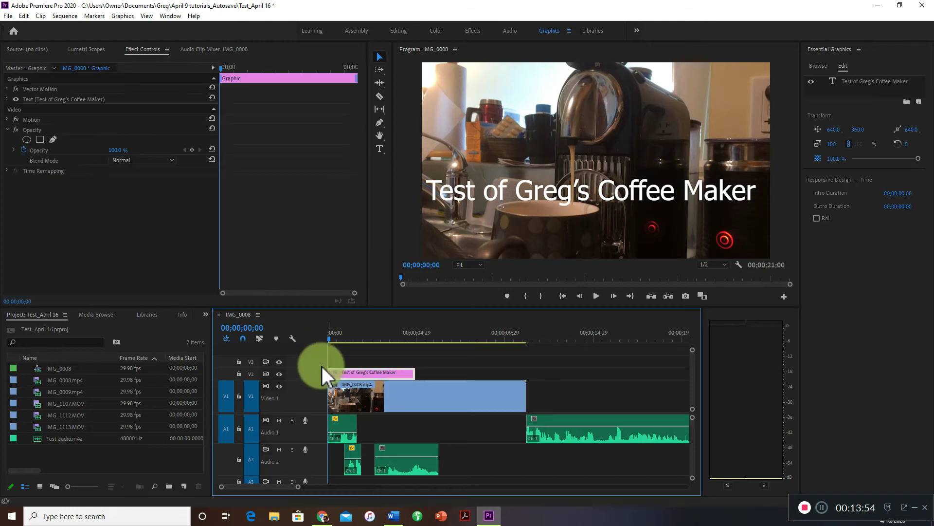
{"action": "left_click_drag", "start_coordinate": [319, 368], "coordinate": [320, 363]}
{"action": "left_click_drag", "start_coordinate": [414, 372], "coordinate": [530, 371]}
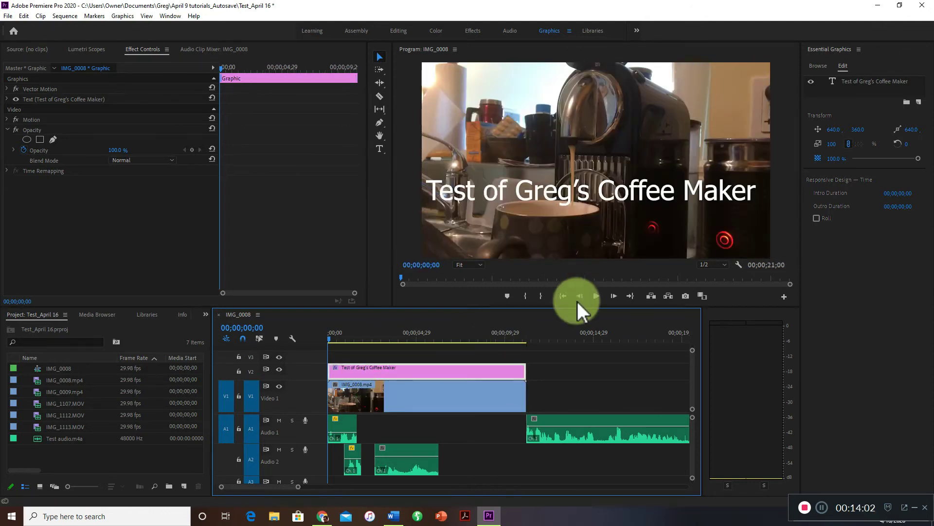
{"action": "left_click_drag", "start_coordinate": [355, 338], "coordinate": [418, 366]}
{"action": "left_click_drag", "start_coordinate": [516, 373], "coordinate": [386, 341]}
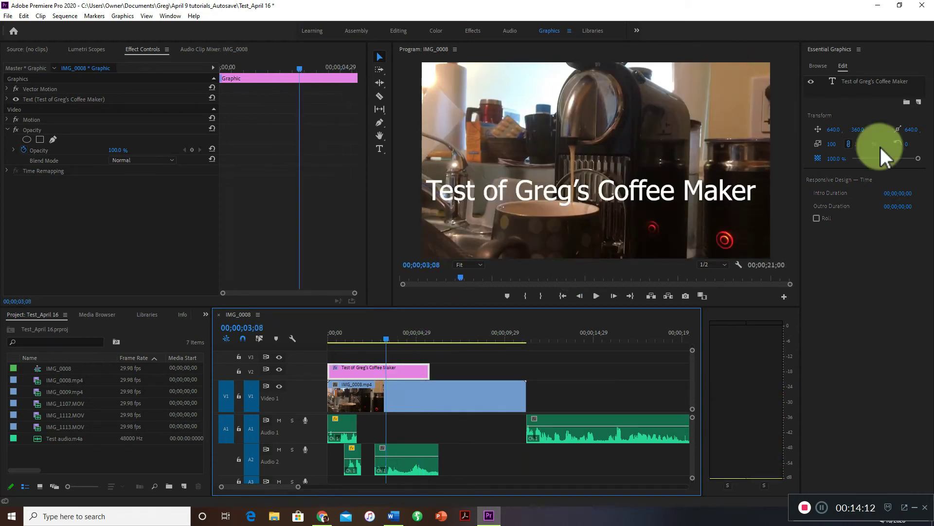
Select the title's text layer and highlight its entire text with the Type tool.
{"action": "left_click", "coordinate": [858, 82]}
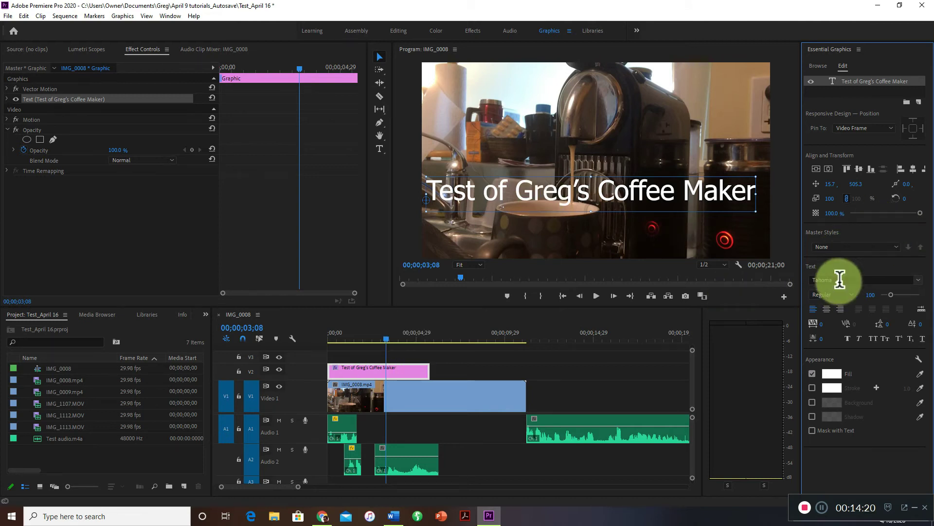
{"action": "left_click", "coordinate": [574, 194]}
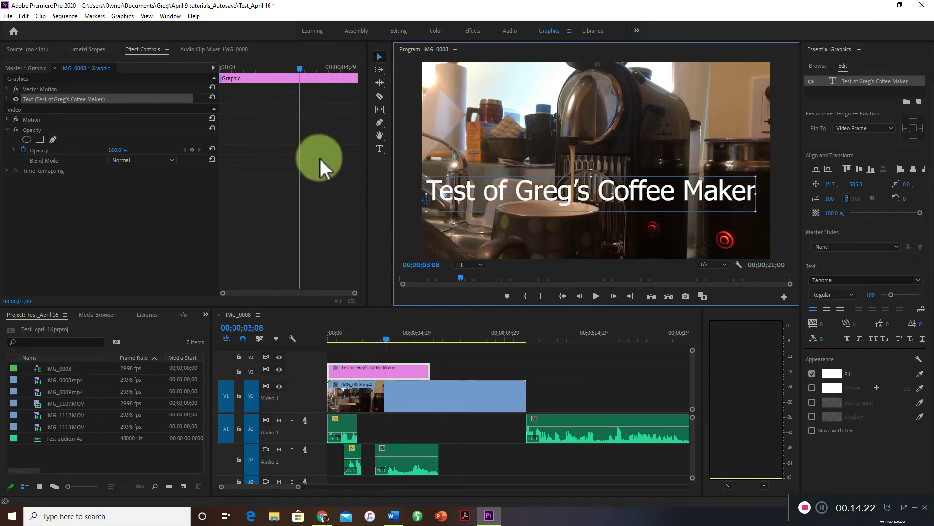
{"action": "left_click", "coordinate": [380, 149]}
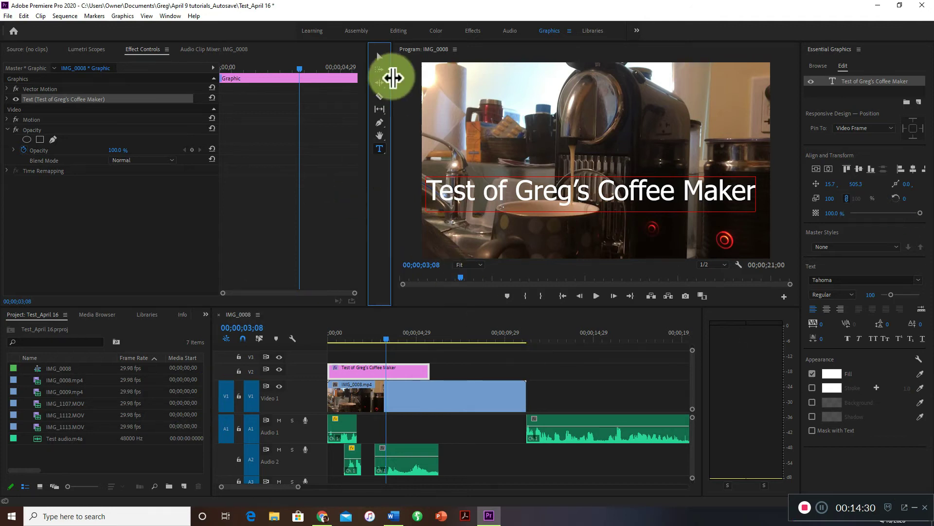
{"action": "left_click", "coordinate": [434, 193]}
{"action": "left_click_drag", "start_coordinate": [433, 194], "coordinate": [753, 201]}
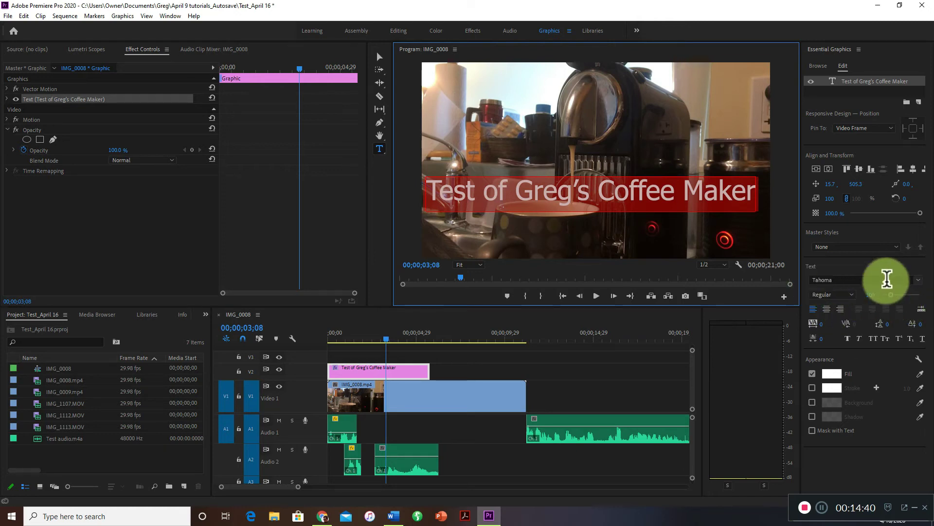
Set the highlighted title text's font to Times New Roman Regular.
{"action": "left_click", "coordinate": [919, 292]}
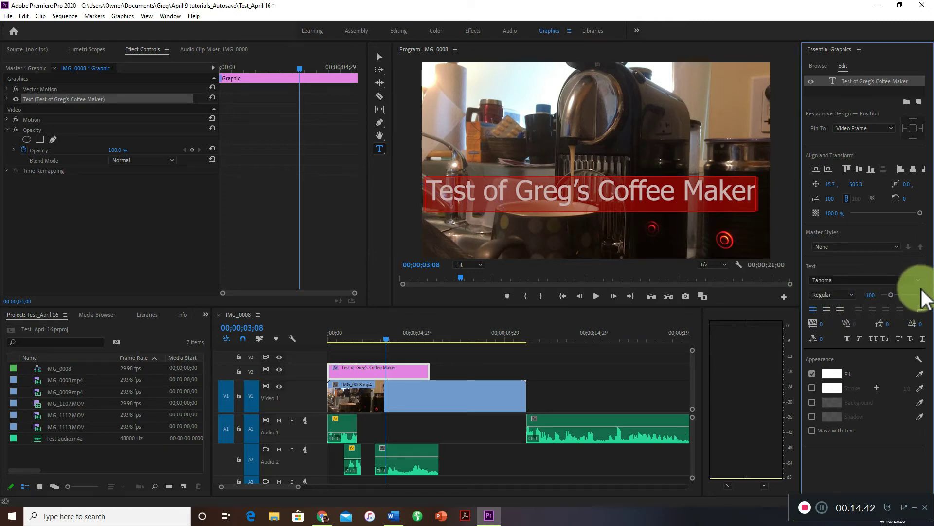
{"action": "left_click", "coordinate": [918, 281]}
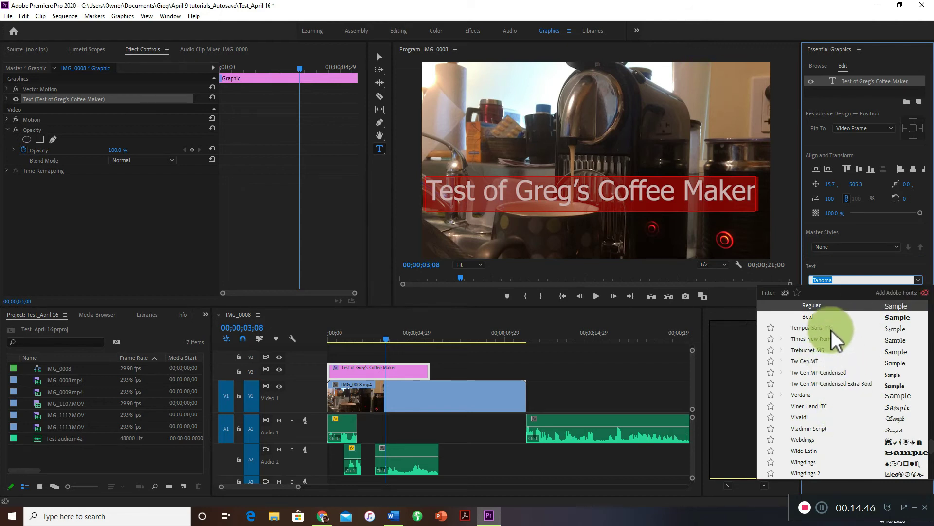
{"action": "scroll", "coordinate": [839, 400], "scroll_direction": "down", "scroll_amount": 5}
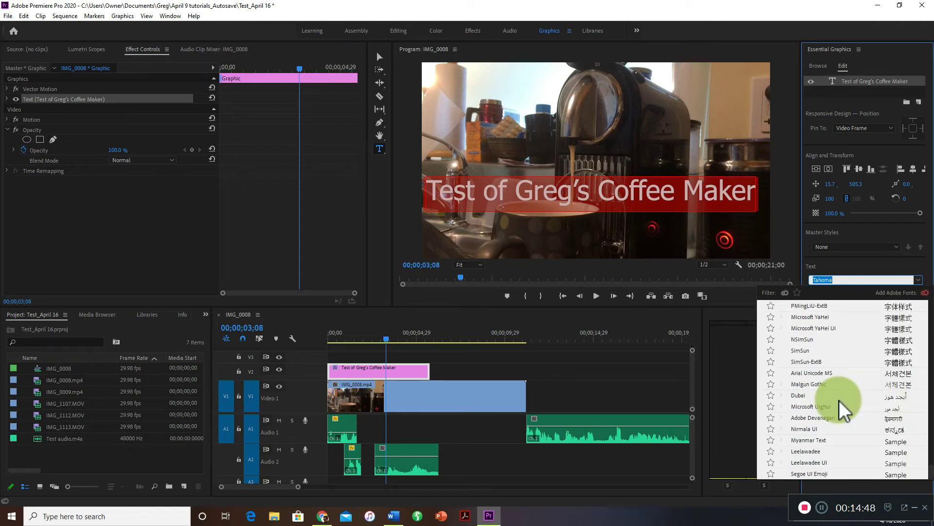
{"action": "scroll", "coordinate": [839, 400], "scroll_direction": "up", "scroll_amount": 15}
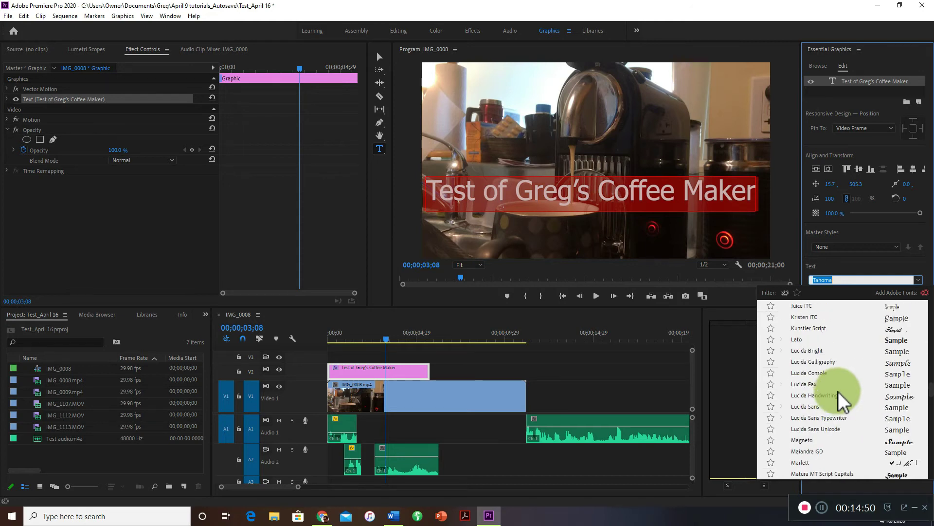
{"action": "key", "text": "BackSpace"}
{"action": "type", "text": "Time"}
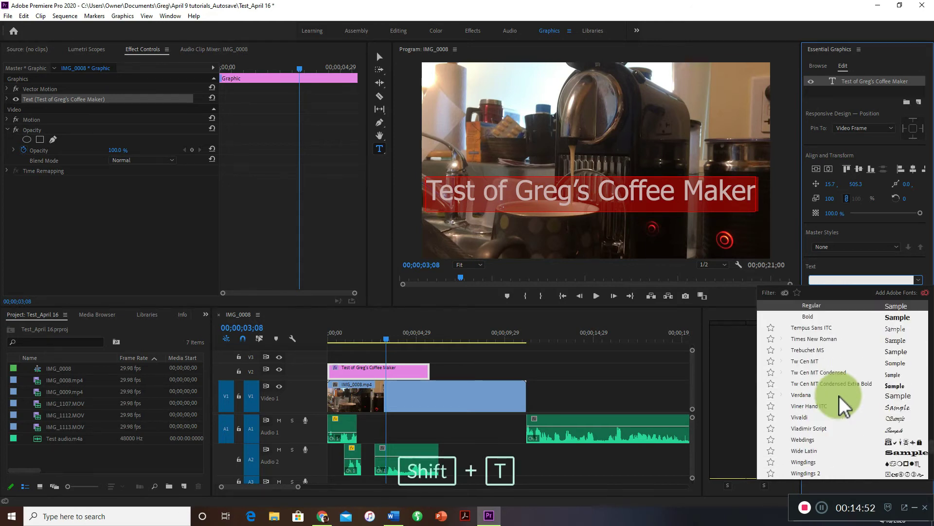
{"action": "type", "text": "s"}
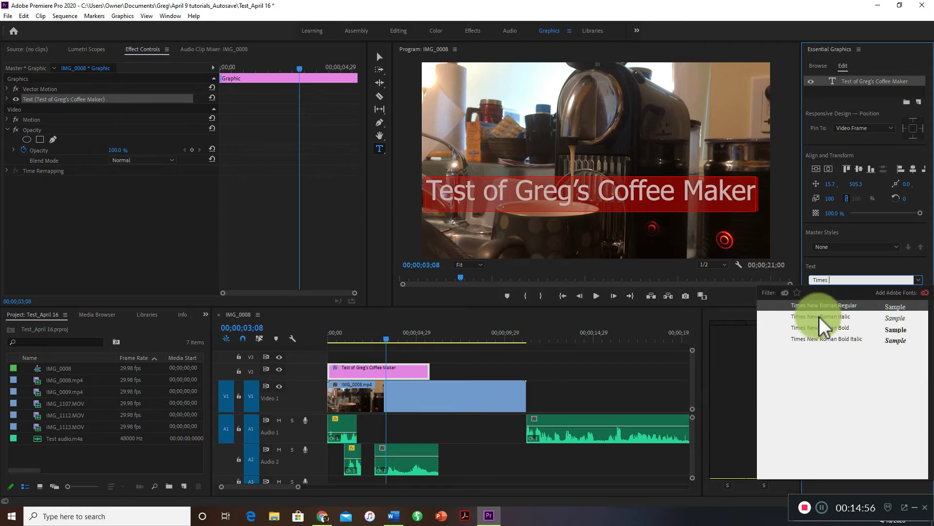
{"action": "left_click", "coordinate": [853, 307]}
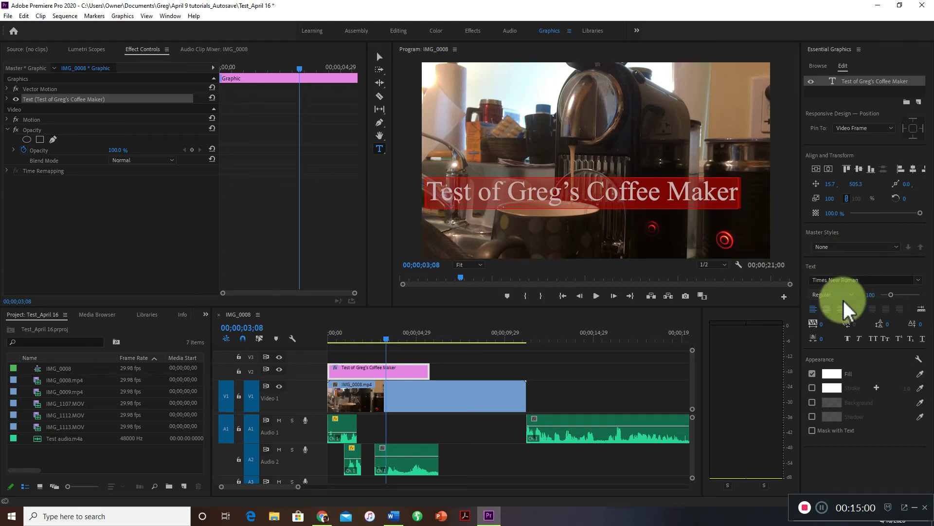
Set the title's font style to Bold Italic and its font size to 104.
{"action": "left_click", "coordinate": [882, 279]}
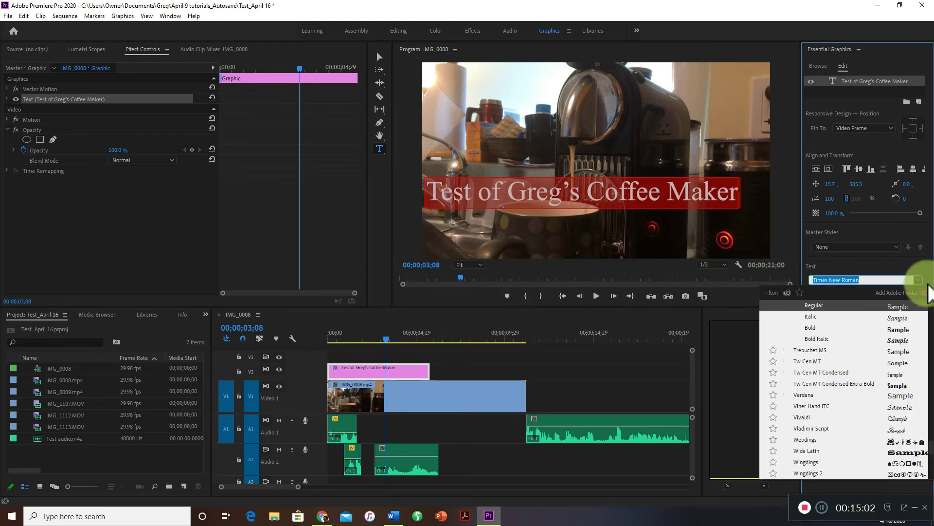
{"action": "left_click", "coordinate": [796, 261]}
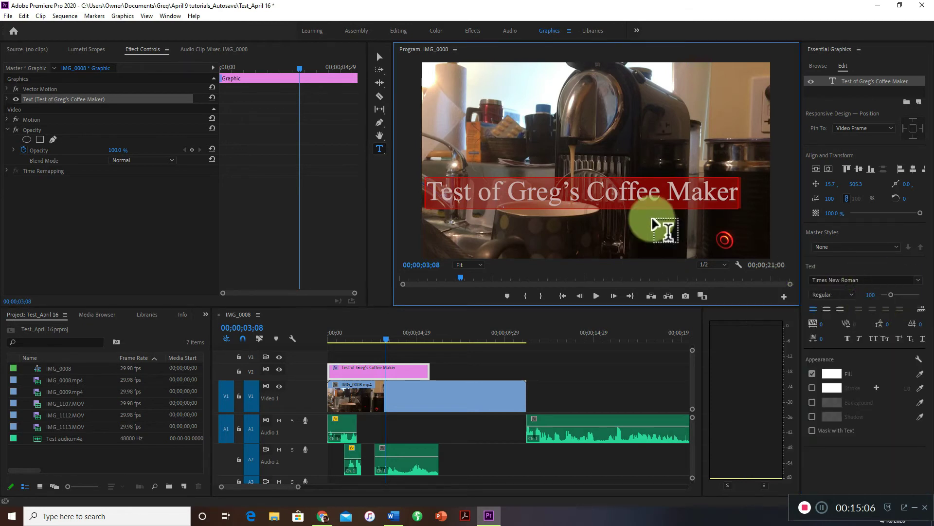
{"action": "left_click", "coordinate": [851, 293]}
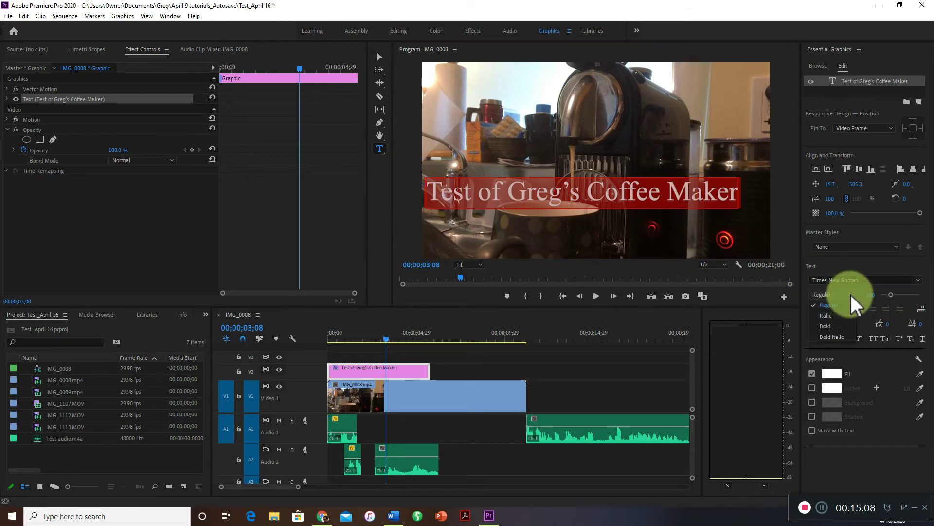
{"action": "left_click", "coordinate": [842, 328]}
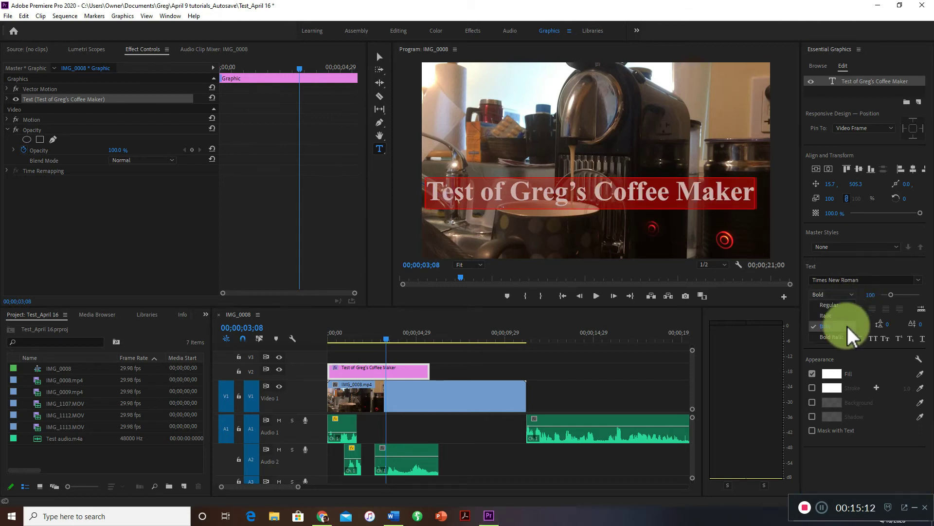
{"action": "left_click", "coordinate": [846, 336]}
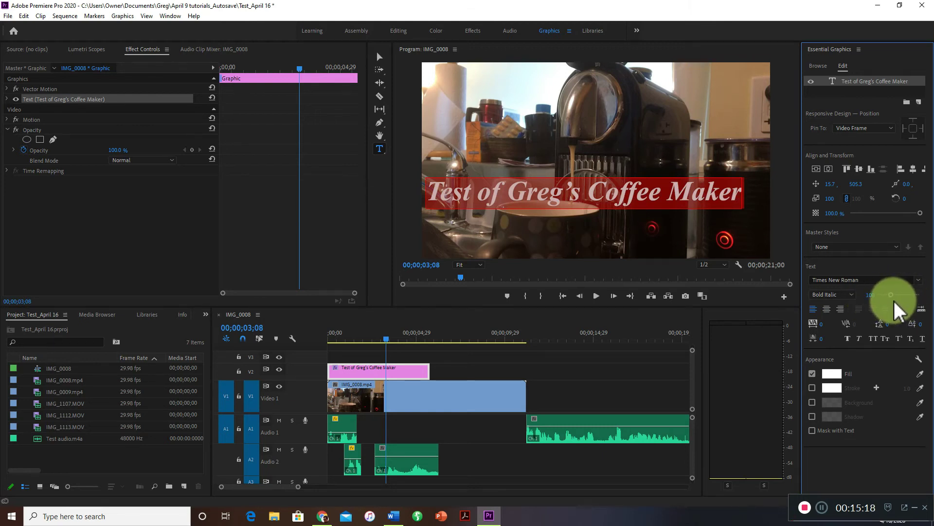
{"action": "mouse_move", "coordinate": [892, 294]}
{"action": "left_mouse_down"}
{"action": "mouse_move", "coordinate": [904, 296]}
{"action": "mouse_move", "coordinate": [881, 301]}
{"action": "mouse_move", "coordinate": [890, 300]}
{"action": "left_mouse_up"}
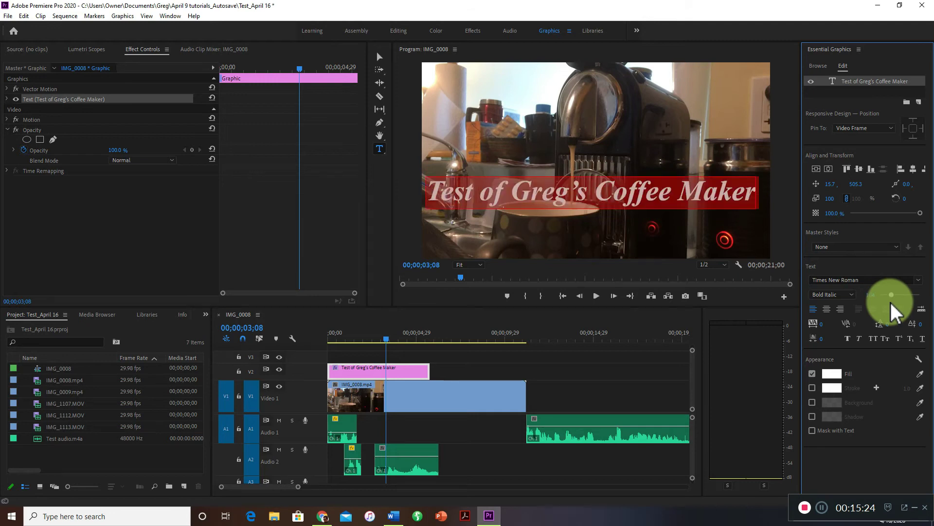
Try centre and right paragraph alignment on the title text, and restore left alignment.
{"action": "left_click", "coordinate": [826, 308]}
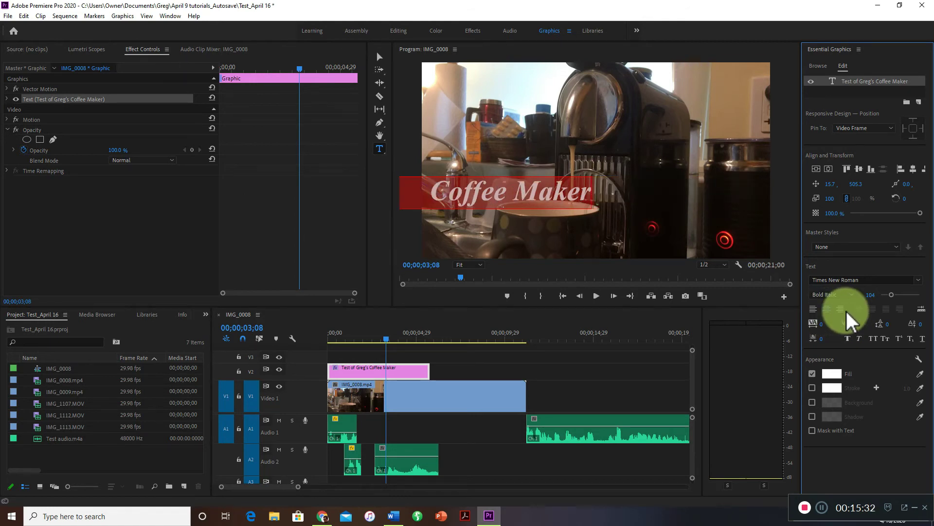
{"action": "left_click", "coordinate": [842, 308]}
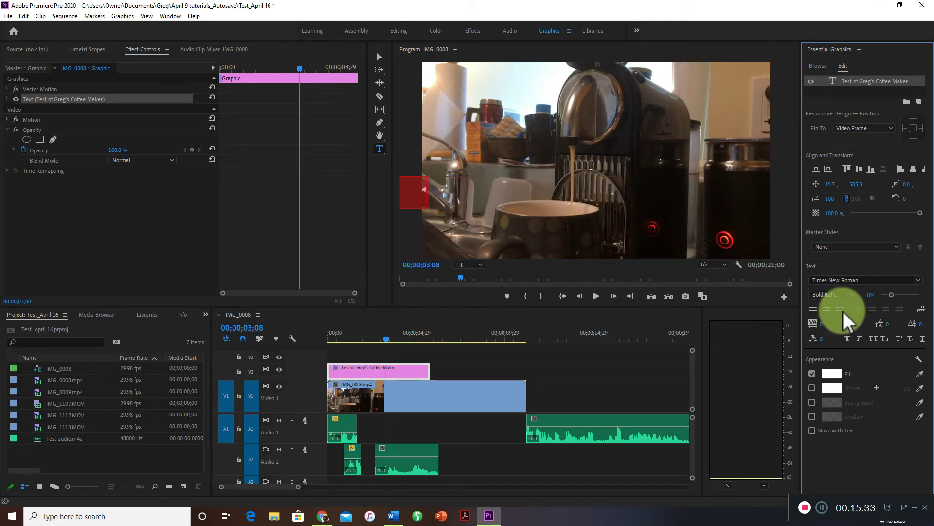
{"action": "left_click", "coordinate": [813, 311]}
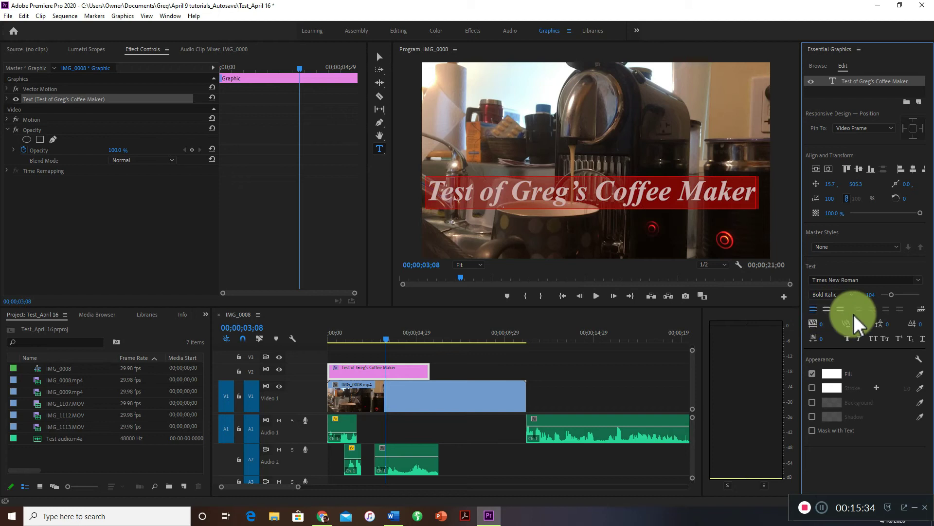
Centre the title vertically and horizontally, then reposition it low in the video frame at about 4.7, 651.8.
{"action": "left_click", "coordinate": [819, 171]}
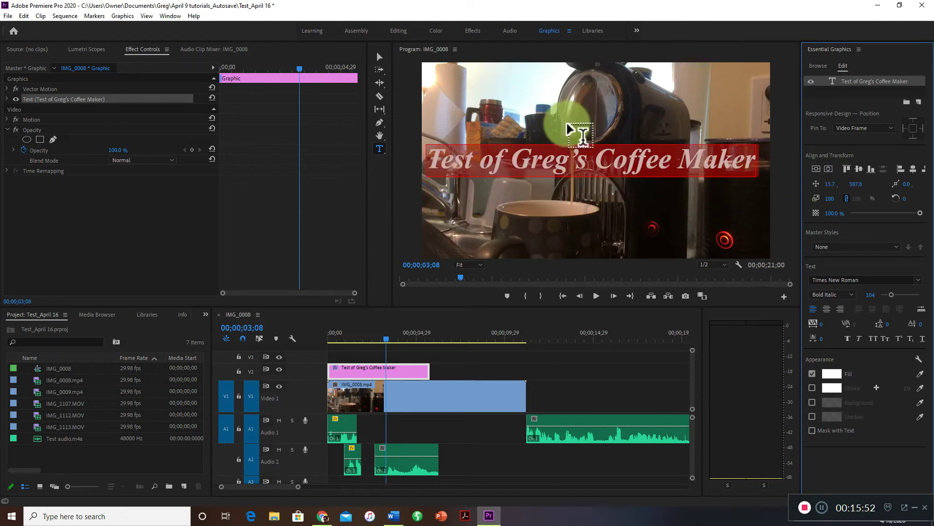
{"action": "left_click", "coordinate": [827, 169]}
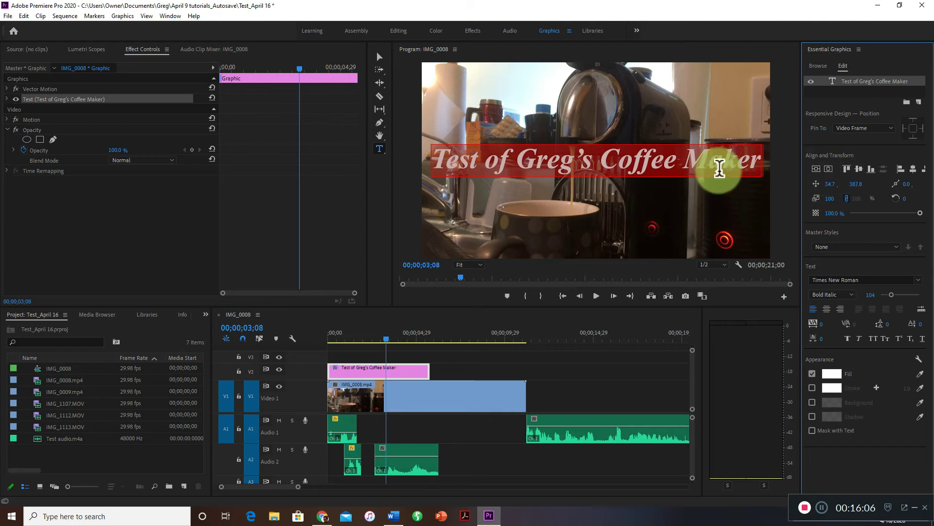
{"action": "left_click", "coordinate": [380, 57]}
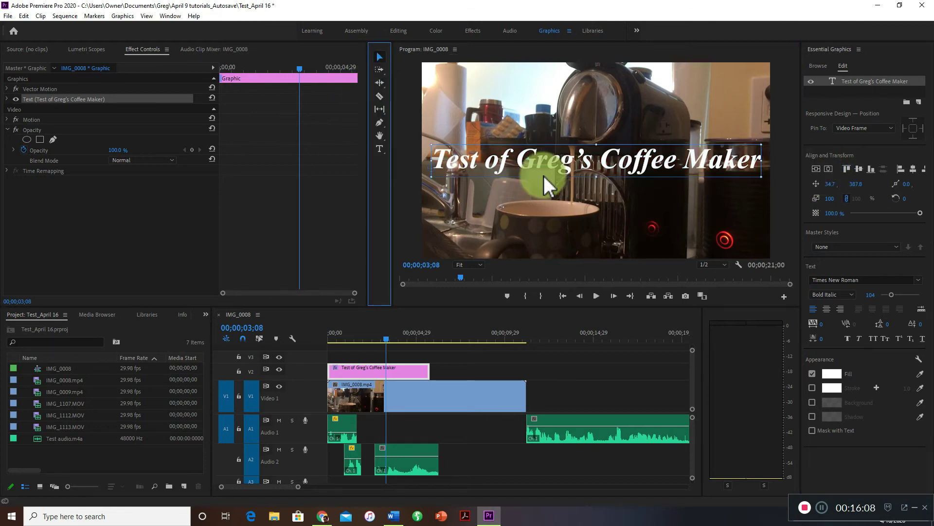
{"action": "left_click_drag", "start_coordinate": [558, 162], "coordinate": [604, 235]}
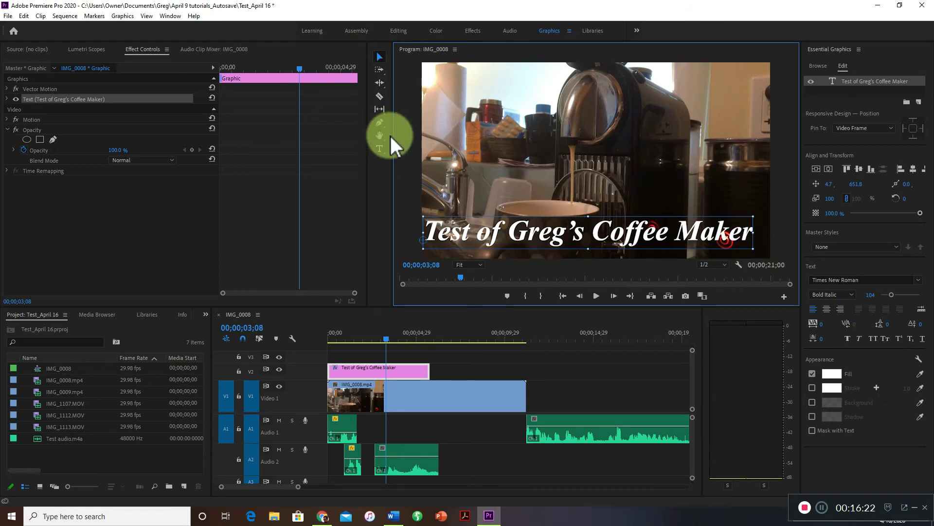
Highlight the entire title text and set its fill color to near-black 090909, then change it to blue 0A20F7.
{"action": "left_click", "coordinate": [380, 148]}
{"action": "left_click_drag", "start_coordinate": [755, 229], "coordinate": [416, 225]}
{"action": "left_click", "coordinate": [838, 375]}
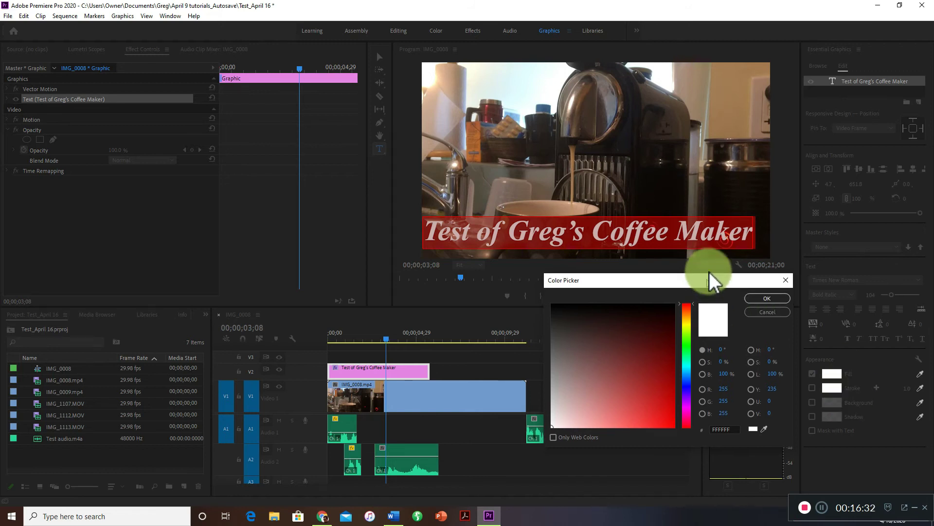
{"action": "left_click_drag", "start_coordinate": [707, 287], "coordinate": [713, 259]}
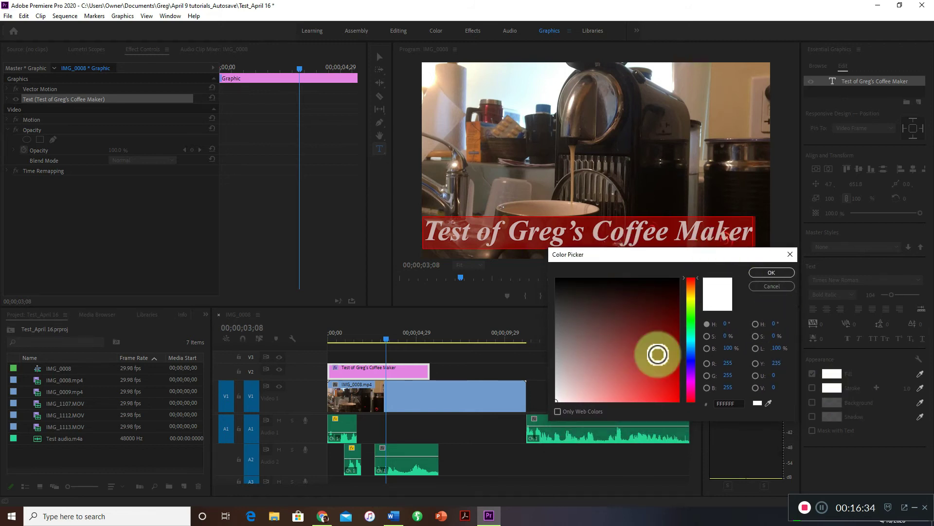
{"action": "mouse_move", "coordinate": [671, 290]}
{"action": "left_mouse_down"}
{"action": "mouse_move", "coordinate": [657, 377]}
{"action": "mouse_move", "coordinate": [564, 369]}
{"action": "mouse_move", "coordinate": [568, 284]}
{"action": "mouse_move", "coordinate": [551, 282]}
{"action": "left_mouse_up"}
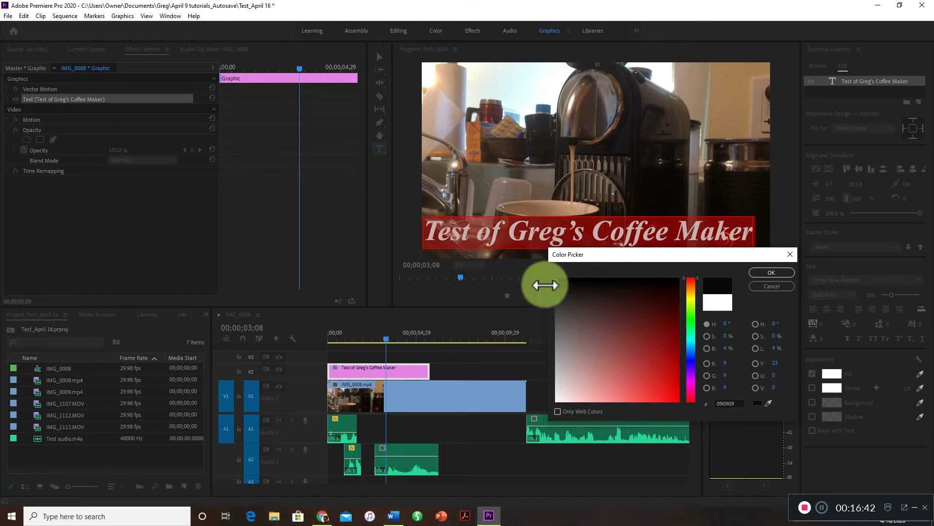
{"action": "left_click", "coordinate": [779, 272]}
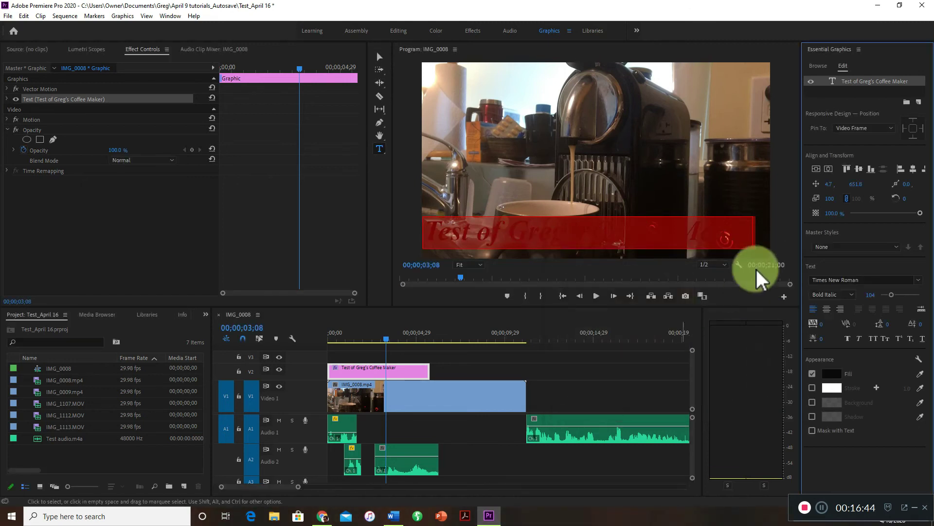
{"action": "left_click", "coordinate": [831, 374]}
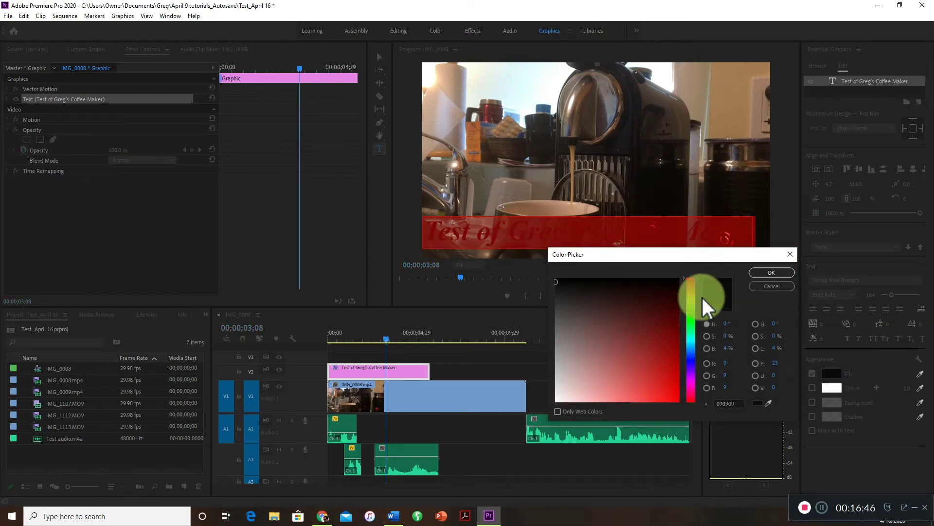
{"action": "left_click_drag", "start_coordinate": [697, 279], "coordinate": [692, 361]}
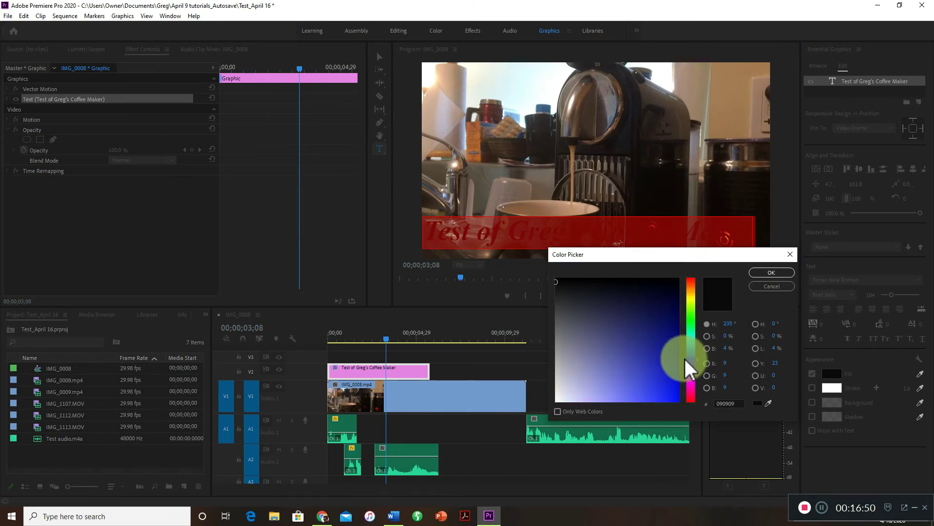
{"action": "left_click_drag", "start_coordinate": [560, 278], "coordinate": [675, 397]}
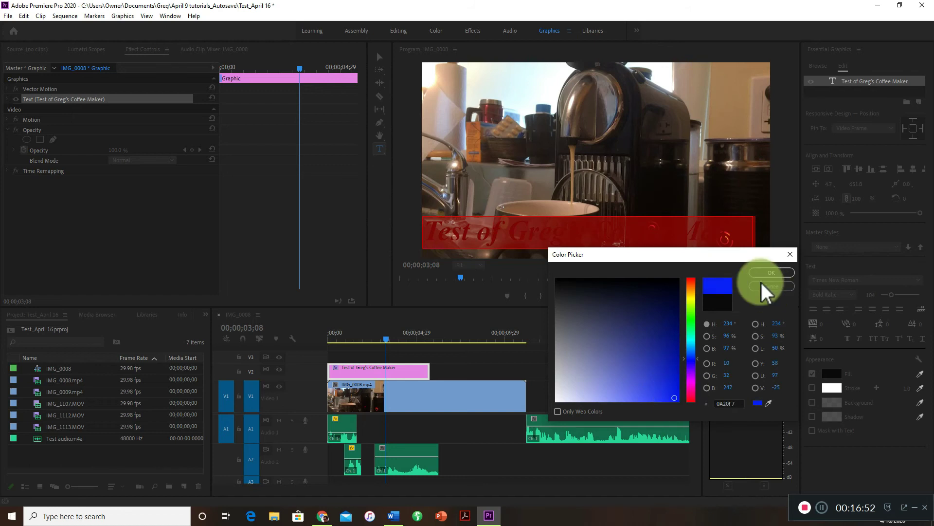
{"action": "left_click", "coordinate": [777, 272]}
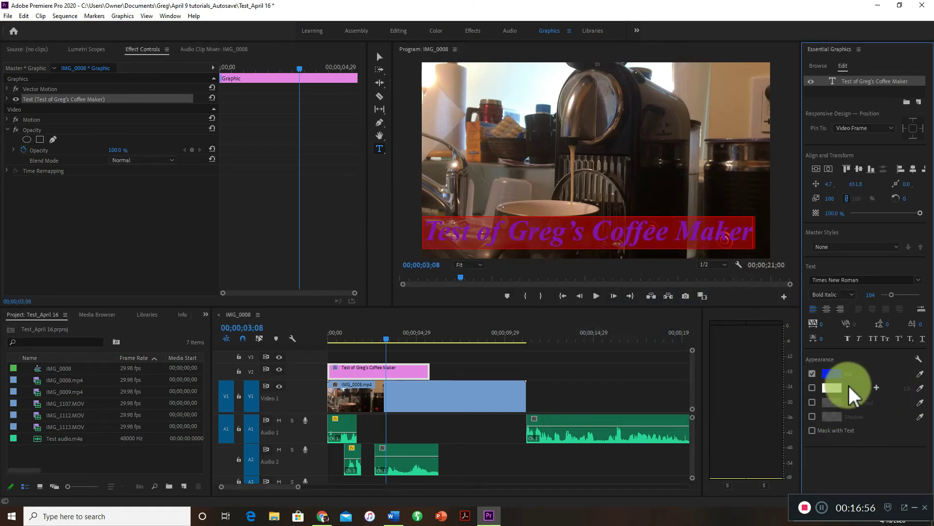
Enable the title's white stroke and its background, and set the background opacity to 100%.
{"action": "left_click", "coordinate": [813, 388]}
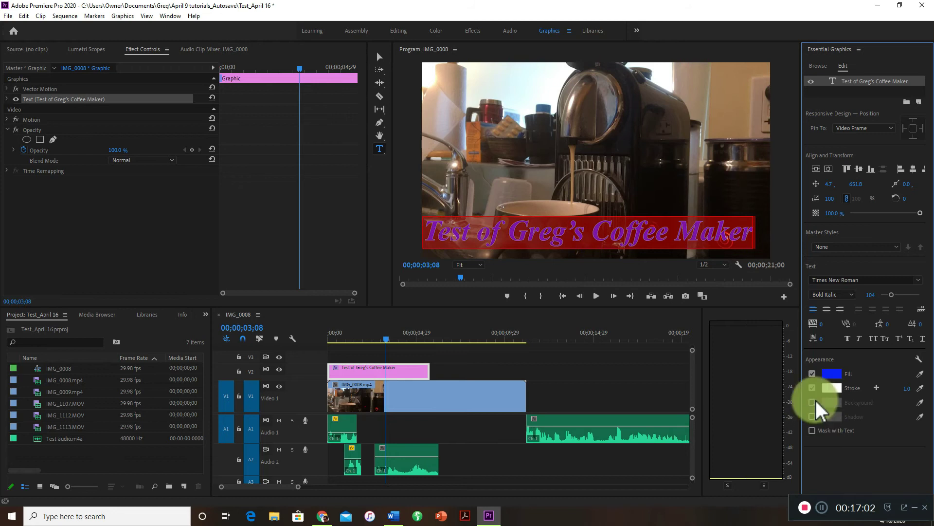
{"action": "left_click", "coordinate": [816, 400]}
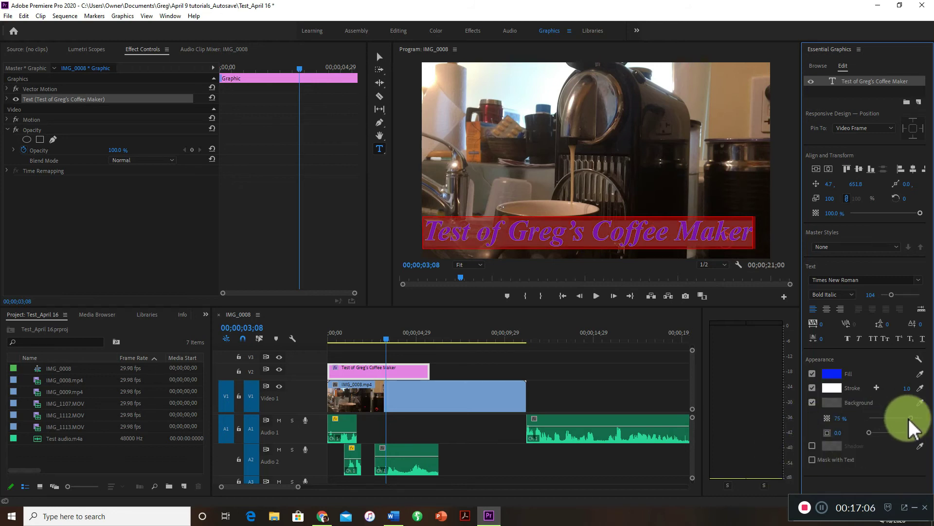
{"action": "mouse_move", "coordinate": [910, 418]}
{"action": "left_mouse_down"}
{"action": "mouse_move", "coordinate": [889, 417]}
{"action": "mouse_move", "coordinate": [913, 417]}
{"action": "left_mouse_up"}
{"action": "left_click", "coordinate": [925, 418]}
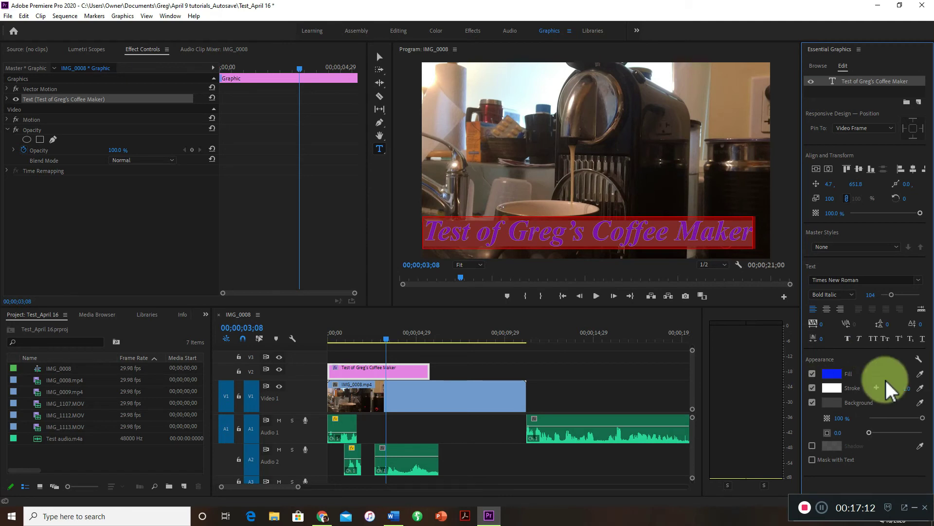
Set the title's background color to white FFFFFF and remove the highlight from the text.
{"action": "left_click", "coordinate": [838, 406]}
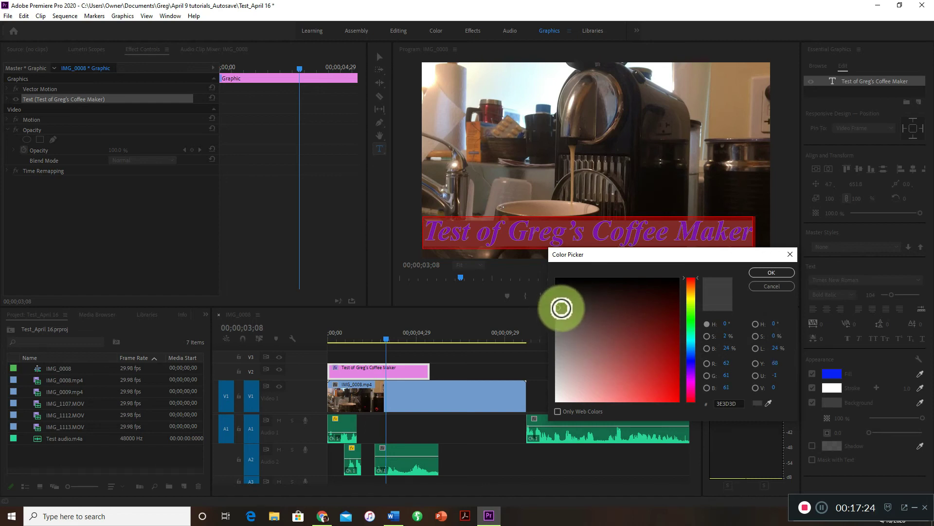
{"action": "left_click_drag", "start_coordinate": [567, 379], "coordinate": [552, 412]}
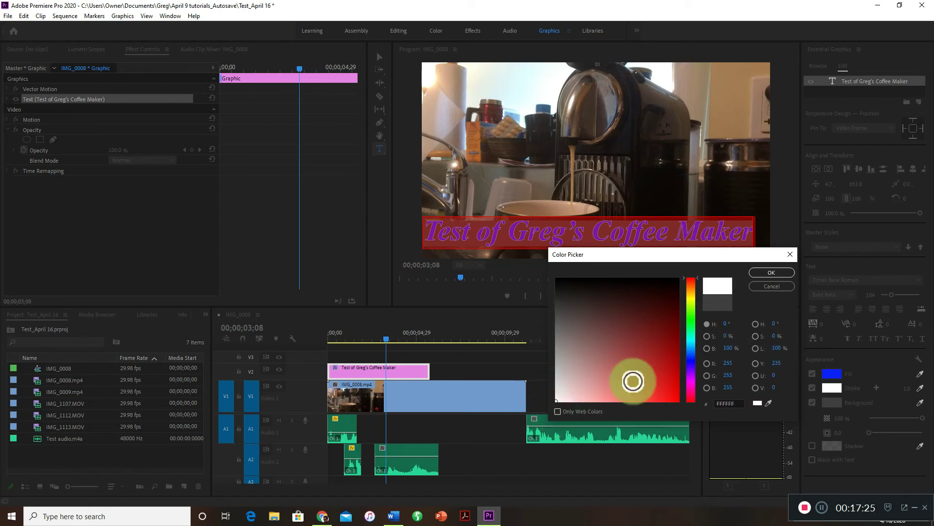
{"action": "left_click", "coordinate": [772, 272]}
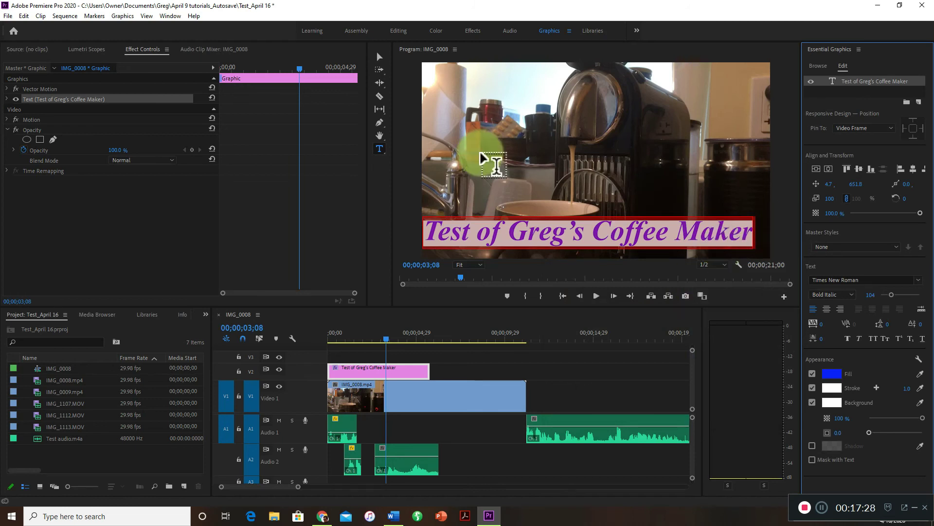
{"action": "left_click", "coordinate": [402, 202]}
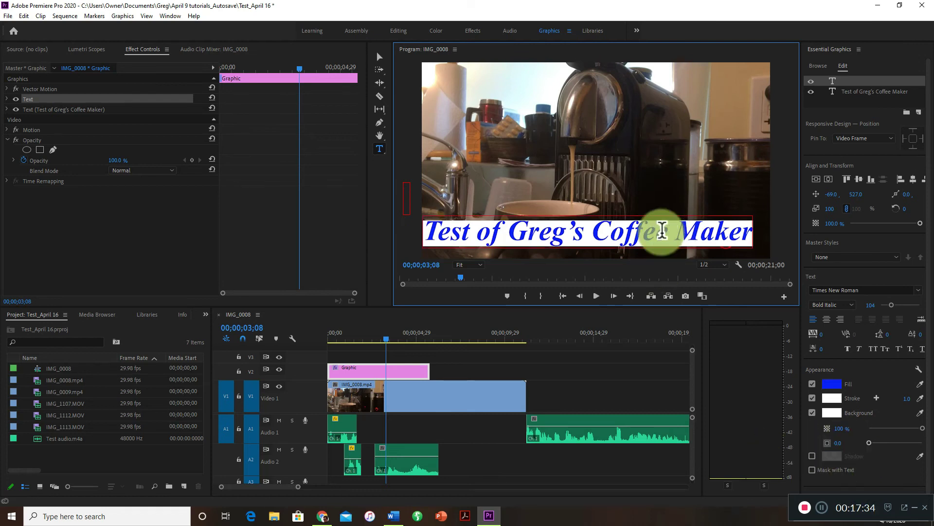
Highlight the entire coffee maker title text and turn off its background and stroke.
{"action": "left_click", "coordinate": [664, 231]}
{"action": "left_click_drag", "start_coordinate": [693, 246], "coordinate": [411, 236]}
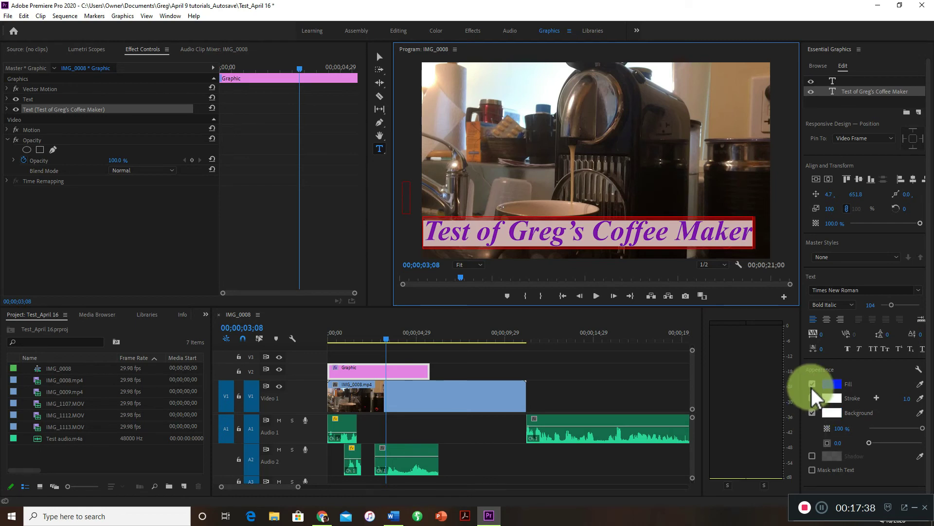
{"action": "left_click", "coordinate": [816, 411]}
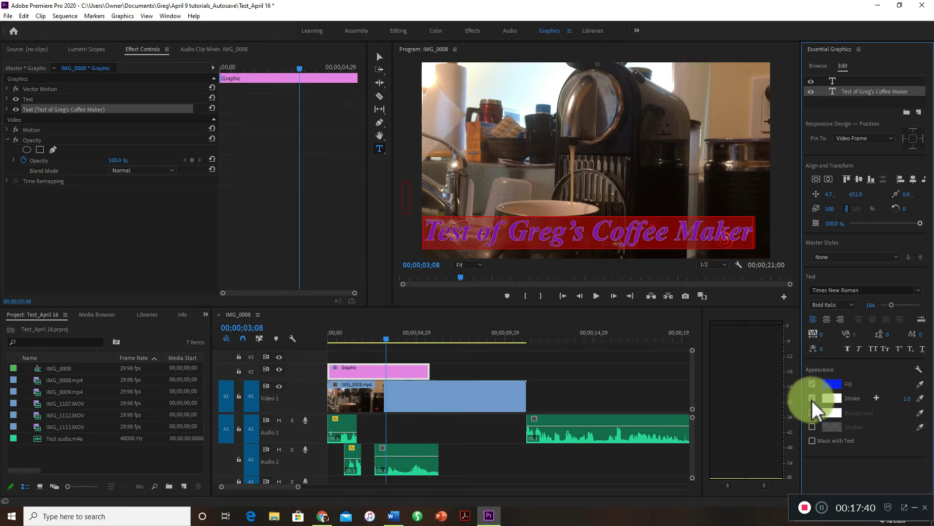
{"action": "left_click", "coordinate": [817, 412]}
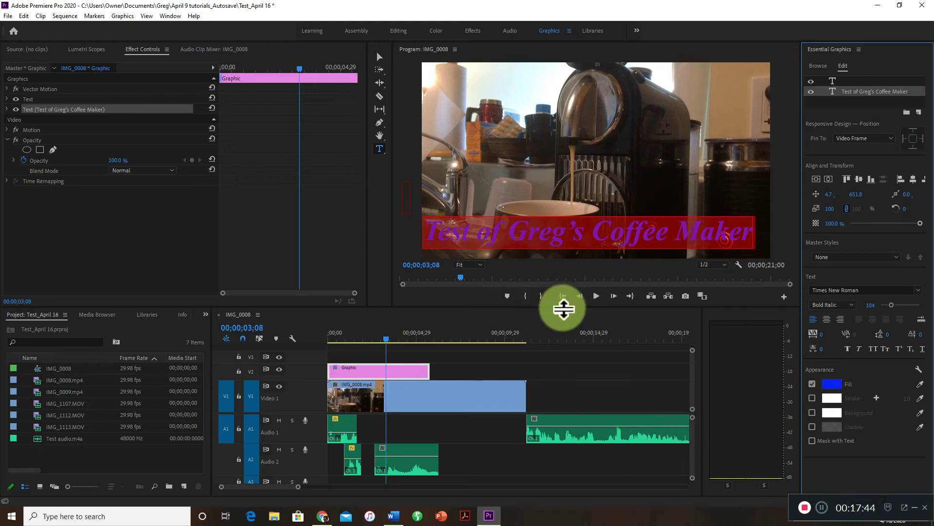
Set the title text's fill color to white FFFFFF.
{"action": "left_click", "coordinate": [736, 298]}
{"action": "left_click", "coordinate": [832, 384]}
{"action": "left_click_drag", "start_coordinate": [590, 340], "coordinate": [557, 406]}
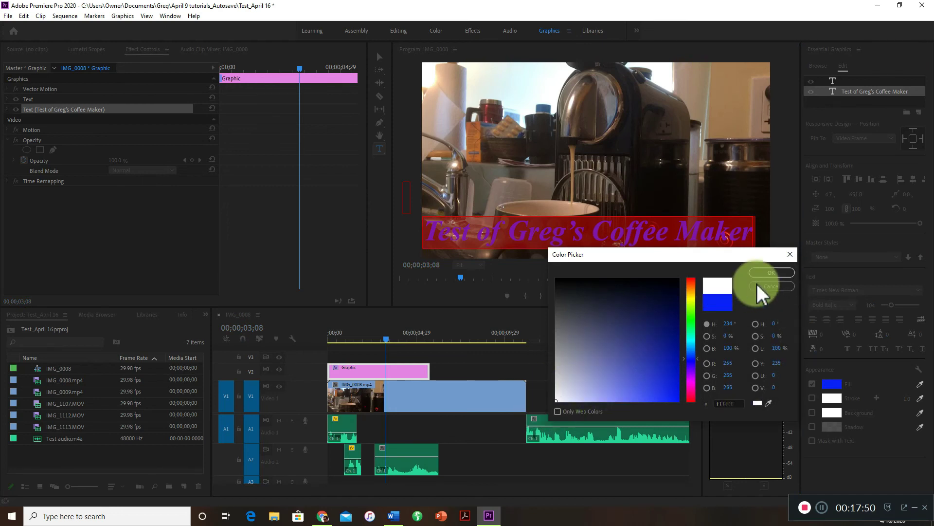
{"action": "left_click", "coordinate": [772, 273]}
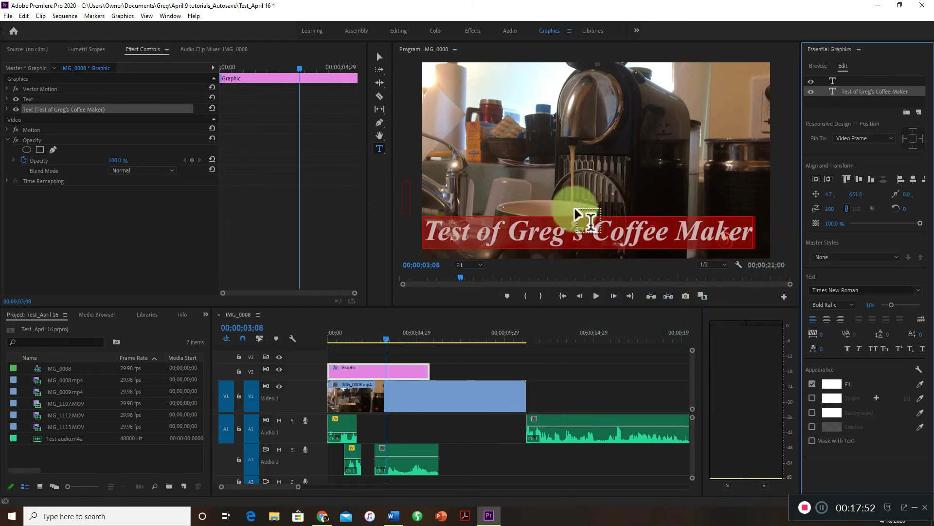
Scale the title down to about 76% with the Selection tool and, at the sequence start, reposition it to about 138.6, 629.8.
{"action": "left_click", "coordinate": [381, 58]}
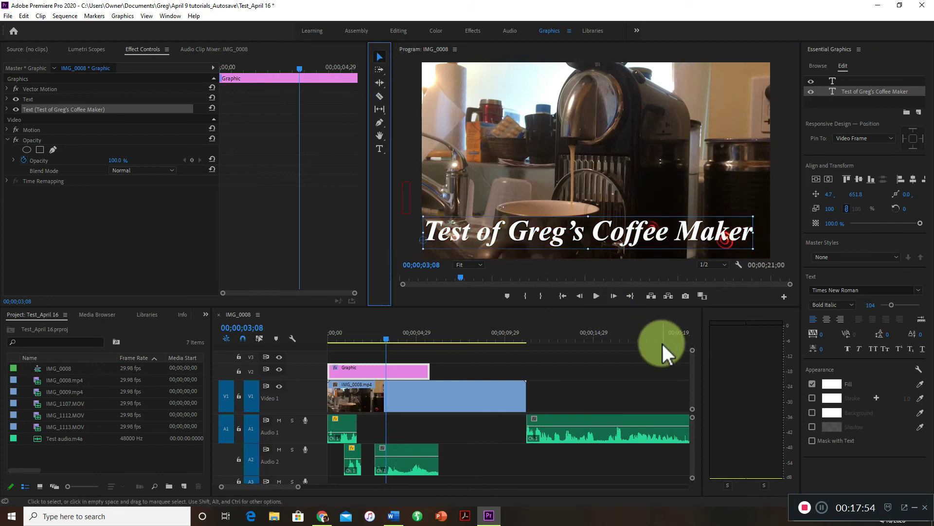
{"action": "left_click_drag", "start_coordinate": [754, 232], "coordinate": [678, 182]}
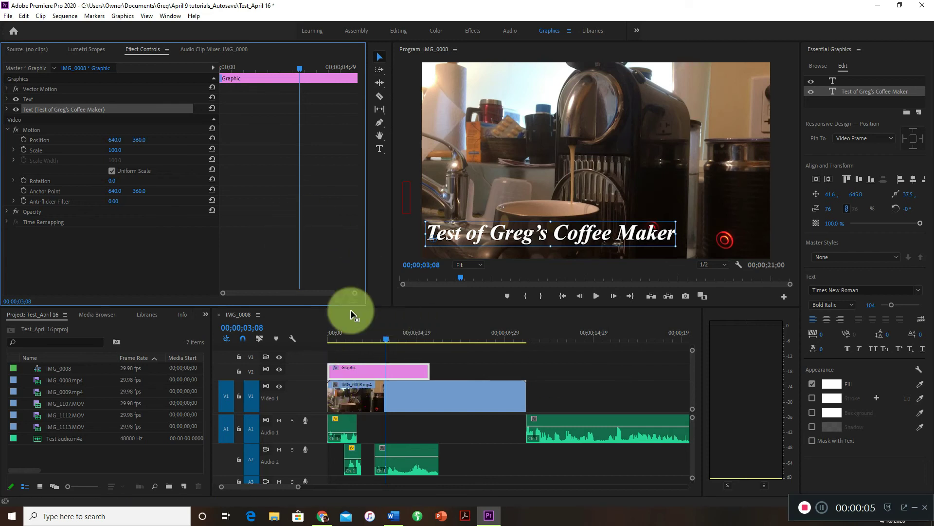
{"action": "left_click_drag", "start_coordinate": [387, 339], "coordinate": [300, 354]}
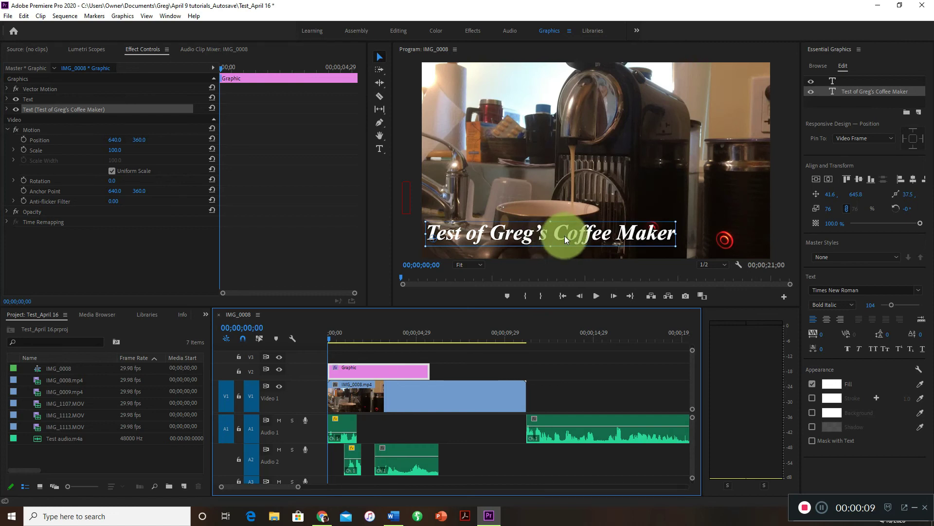
{"action": "left_click_drag", "start_coordinate": [559, 231], "coordinate": [632, 234]}
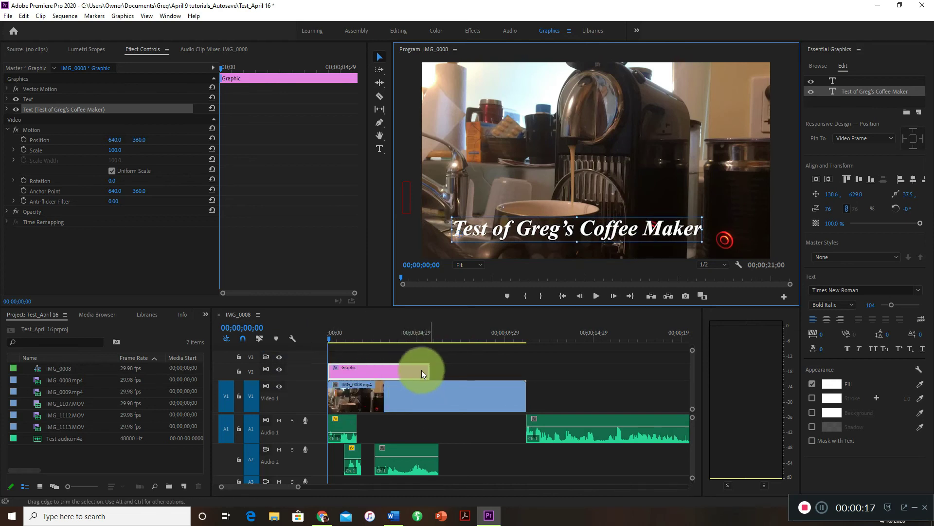
Trim the title clip on V2 to about 3 seconds and move the last audio piece on Audio 1 earlier, starting near 4.5 seconds.
{"action": "left_click_drag", "start_coordinate": [425, 371], "coordinate": [384, 379]}
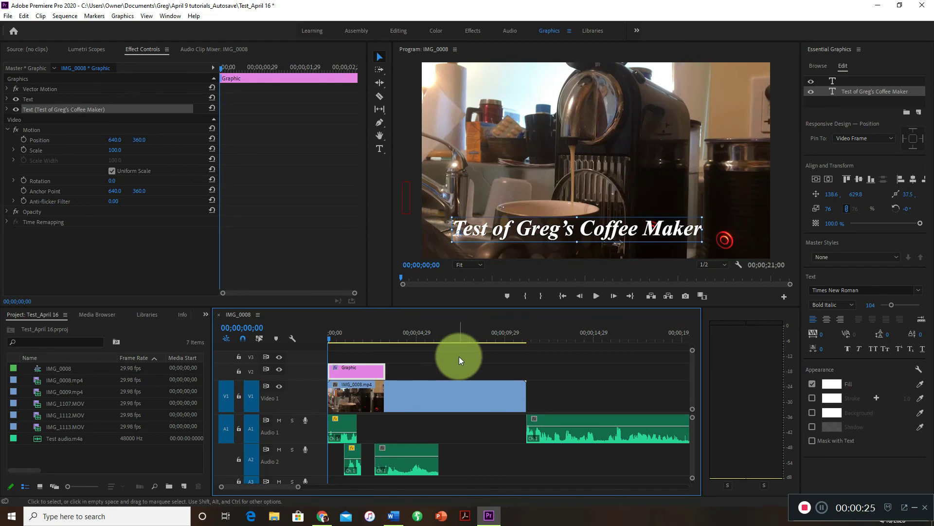
{"action": "left_click_drag", "start_coordinate": [299, 488], "coordinate": [324, 488]}
{"action": "left_click_drag", "start_coordinate": [507, 416], "coordinate": [443, 430]}
Place the playhead at the end of the last audio piece, at 00;00;14;12, and save the project.
{"action": "left_click", "coordinate": [486, 335]}
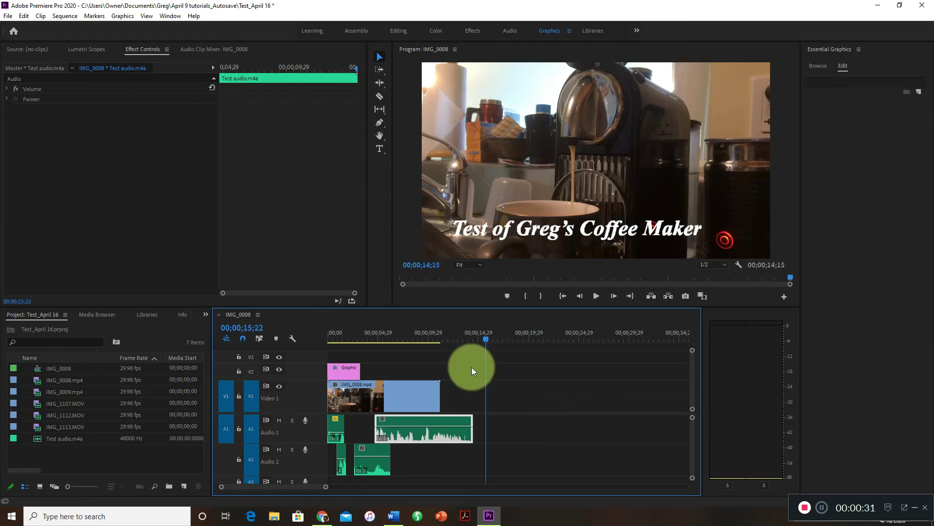
{"action": "key", "text": "Up"}
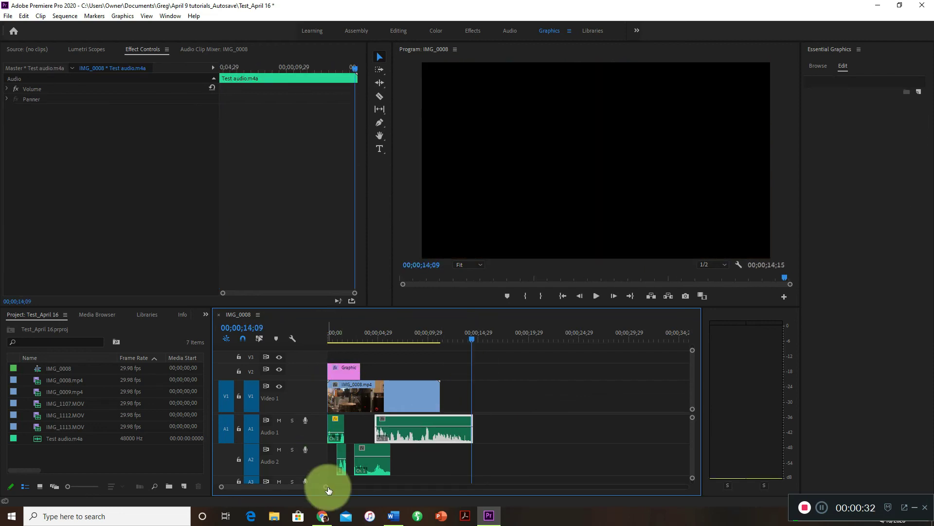
{"action": "left_click", "coordinate": [473, 341]}
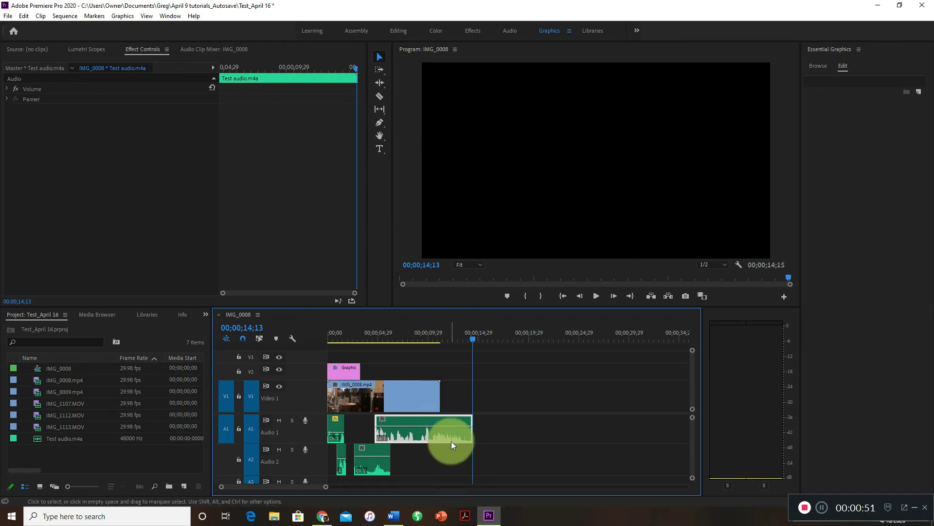
{"action": "mouse_move", "coordinate": [475, 340]}
{"action": "left_mouse_down"}
{"action": "mouse_move", "coordinate": [466, 335]}
{"action": "mouse_move", "coordinate": [474, 343]}
{"action": "left_mouse_up"}
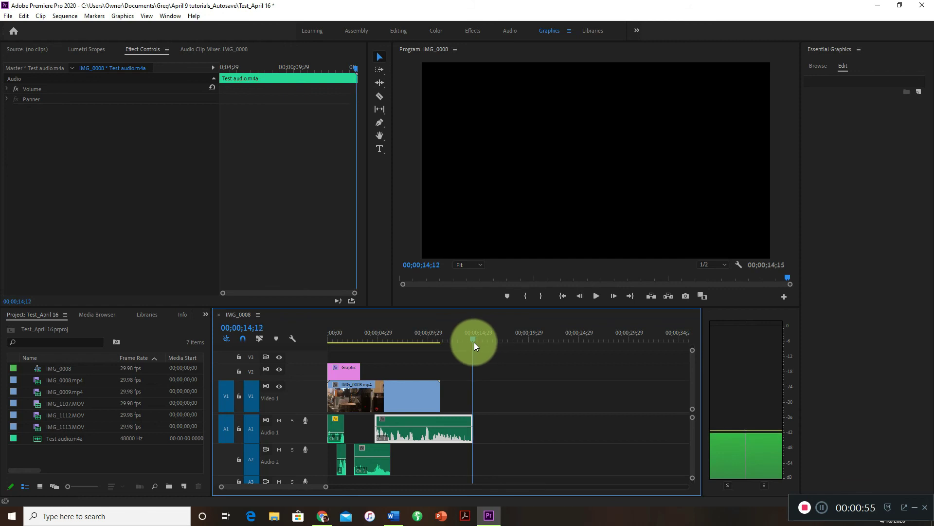
{"action": "left_click", "coordinate": [8, 15]}
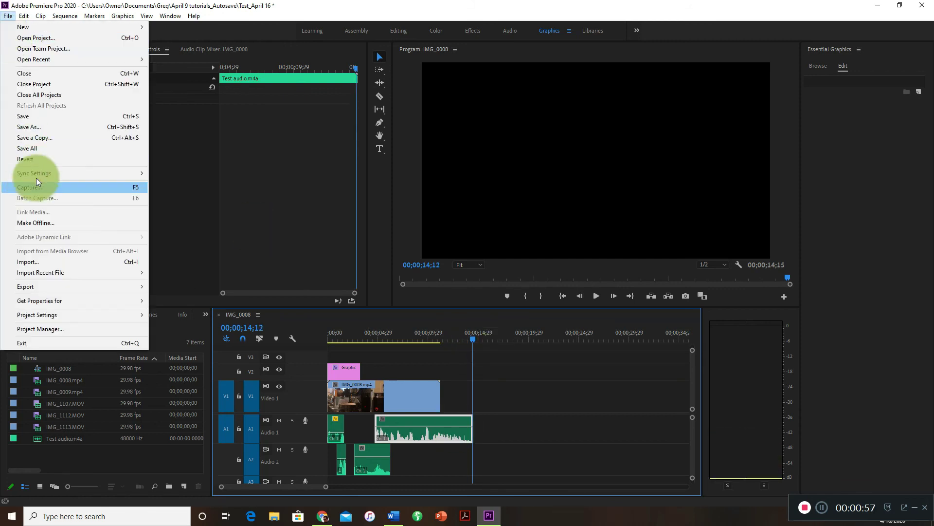
{"action": "left_click", "coordinate": [44, 116]}
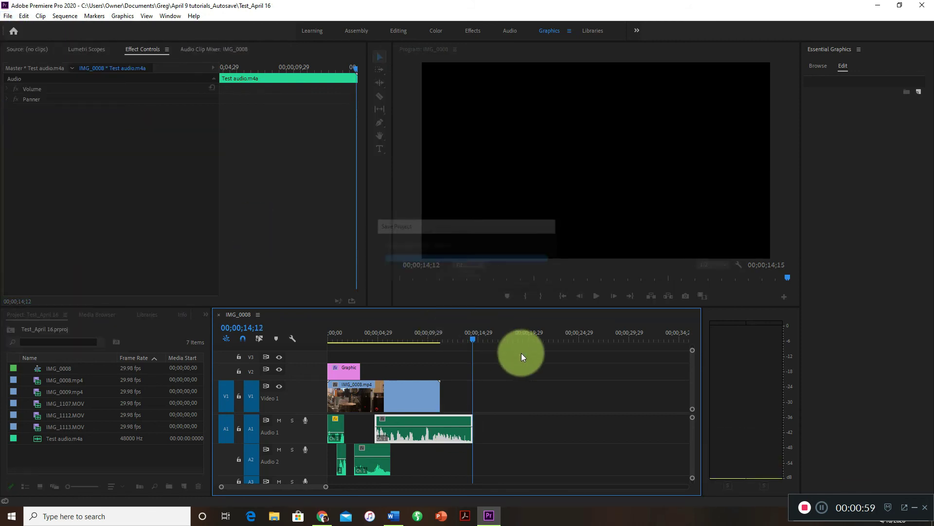
Open the media export settings for the sequence and choose H.264 as the format.
{"action": "left_click", "coordinate": [8, 15]}
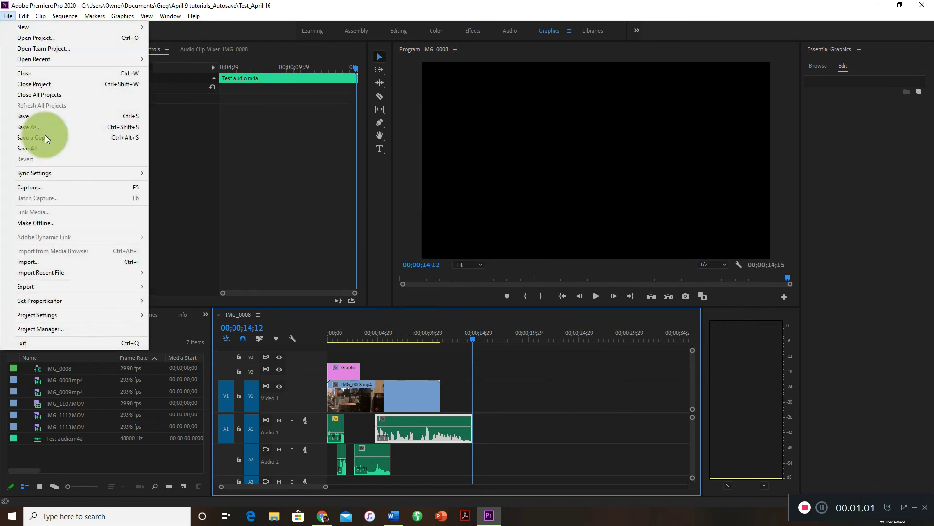
{"action": "mouse_move", "coordinate": [98, 287]}
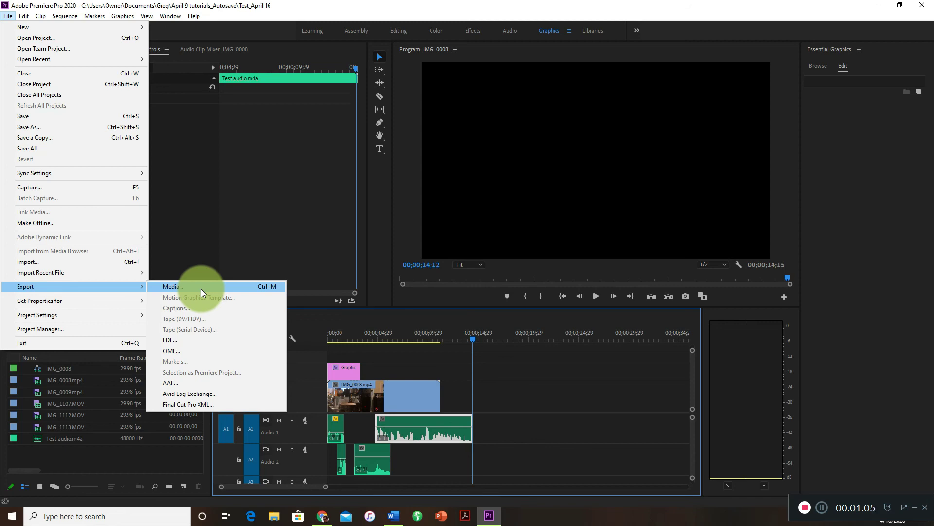
{"action": "left_click", "coordinate": [268, 286]}
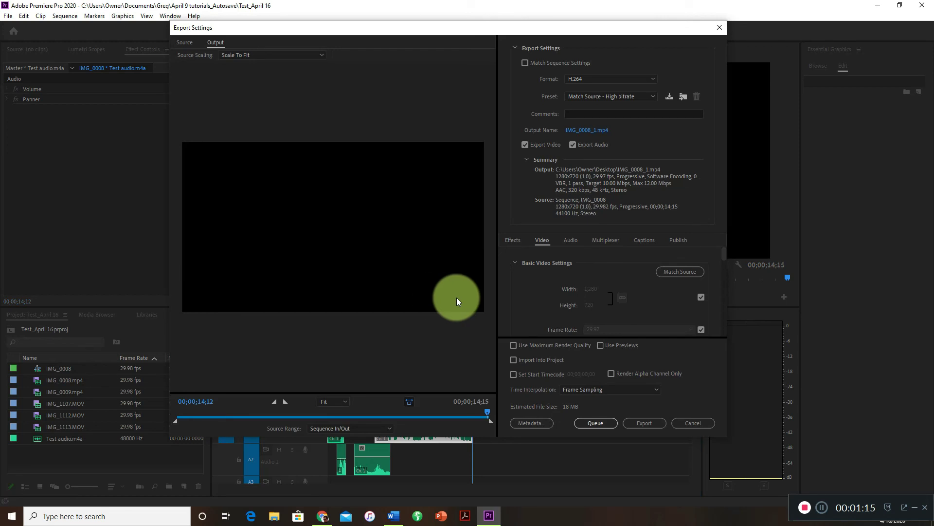
{"action": "left_click_drag", "start_coordinate": [545, 28], "coordinate": [535, 29]}
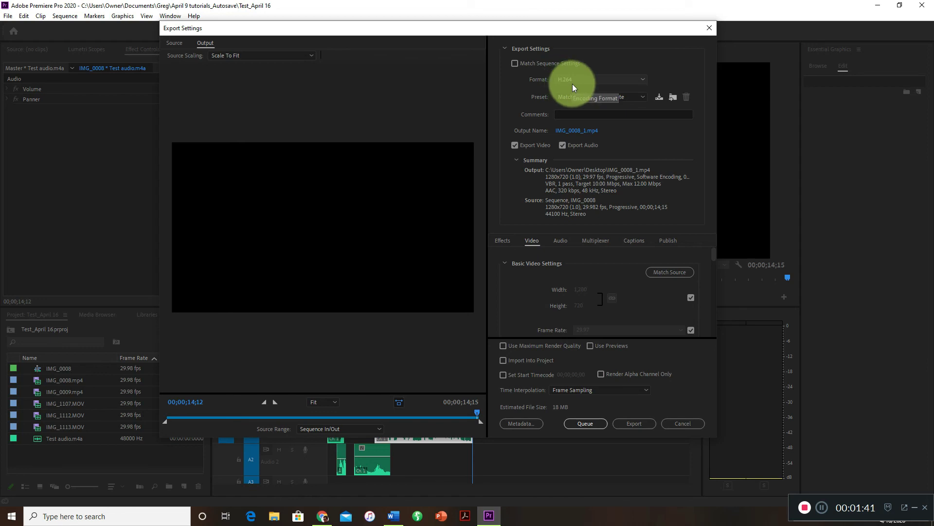
{"action": "left_click", "coordinate": [643, 80]}
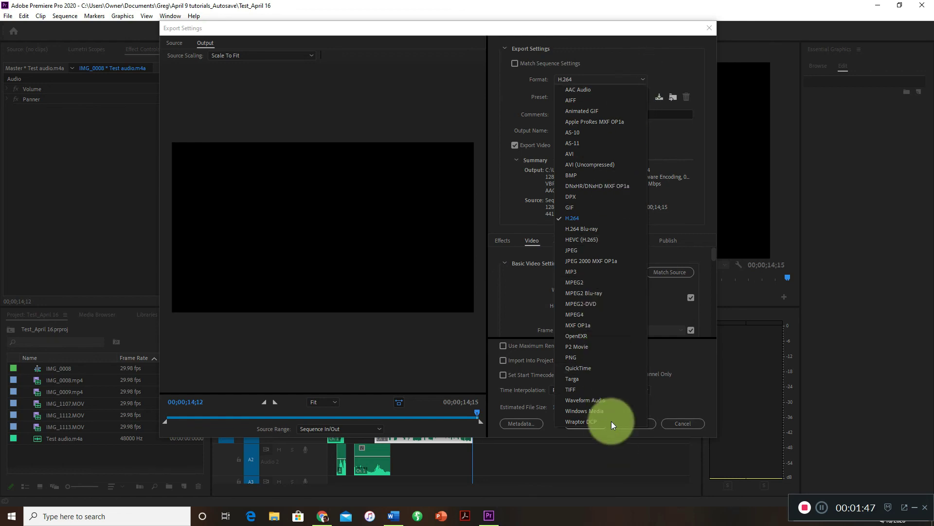
{"action": "left_click", "coordinate": [609, 217]}
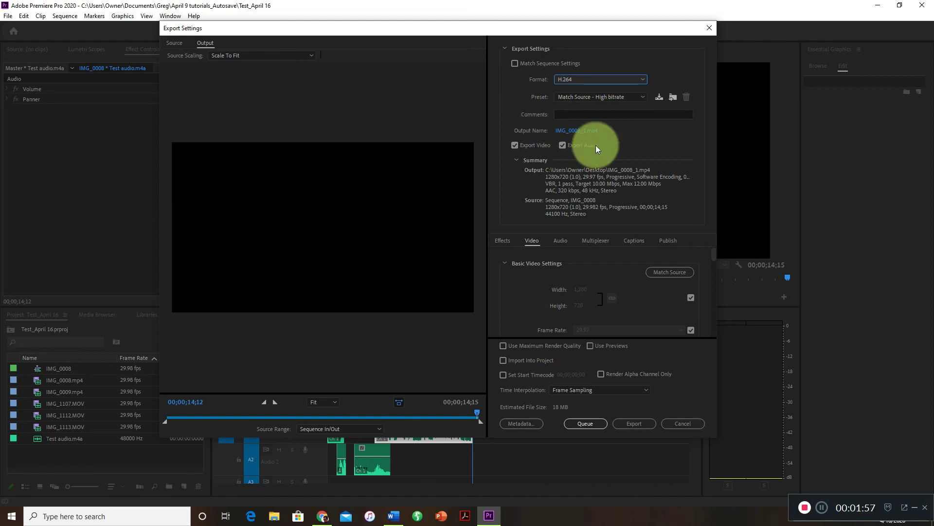
Name the output file Final video, saved as MP4 on the Desktop, and export the sequence.
{"action": "left_click", "coordinate": [575, 129]}
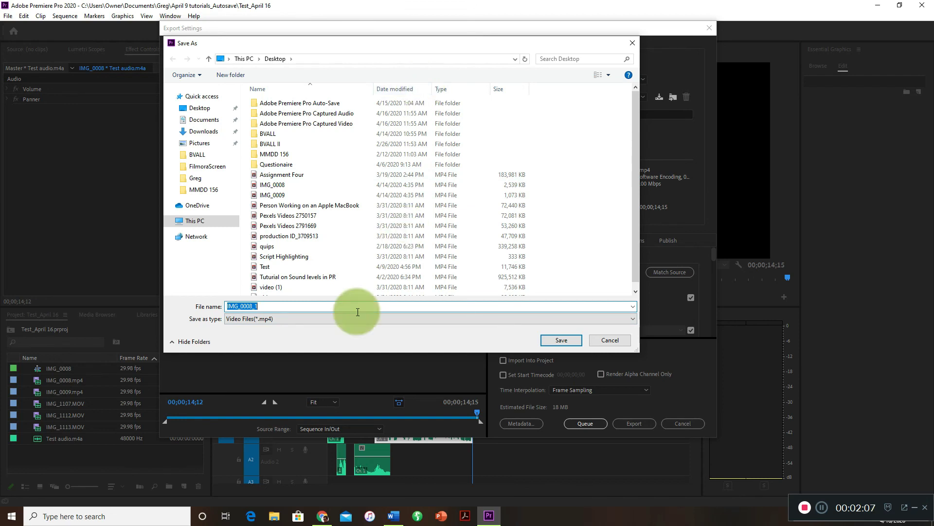
{"action": "key", "text": "BackSpace"}
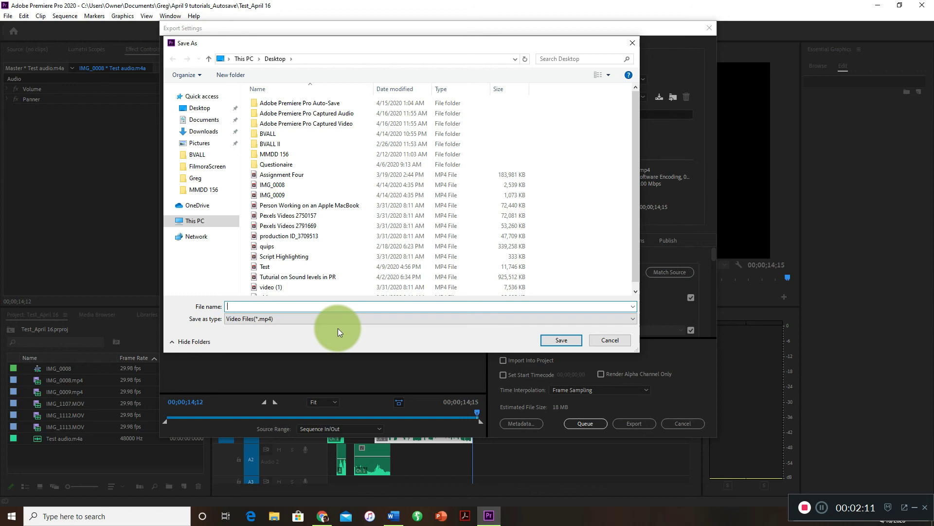
{"action": "type", "text": "Fina"}
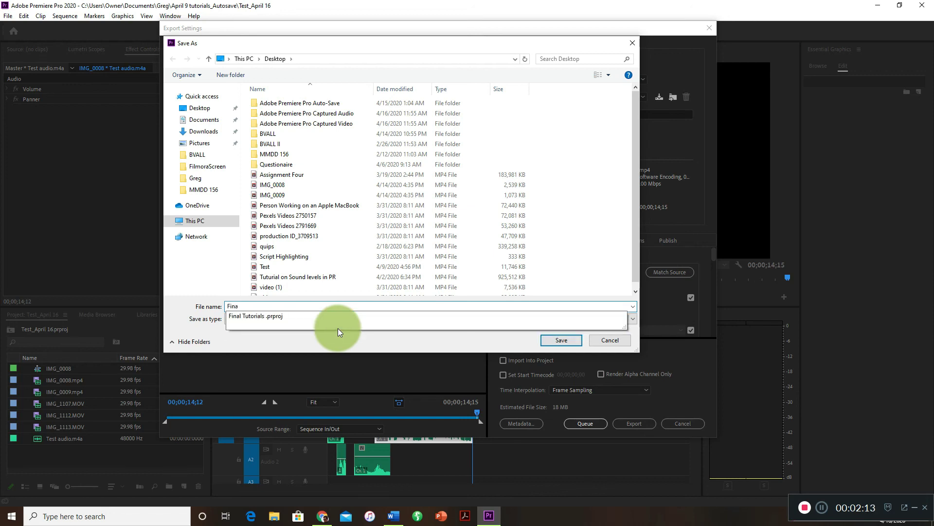
{"action": "type", "text": "l video"}
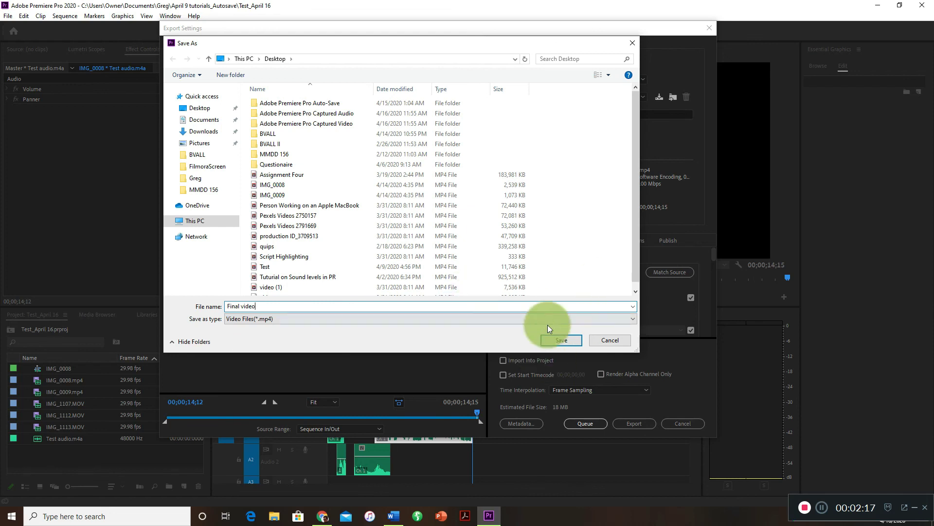
{"action": "left_click", "coordinate": [553, 338]}
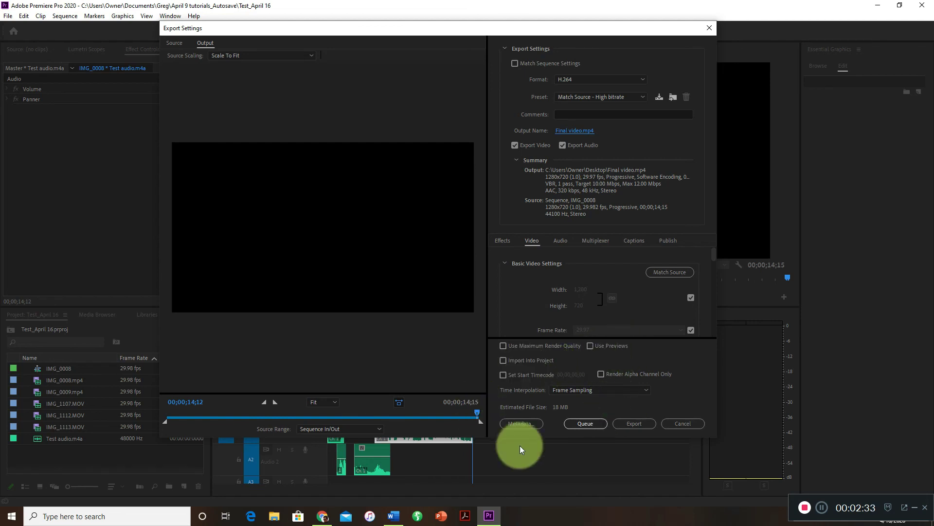
{"action": "left_click", "coordinate": [643, 427]}
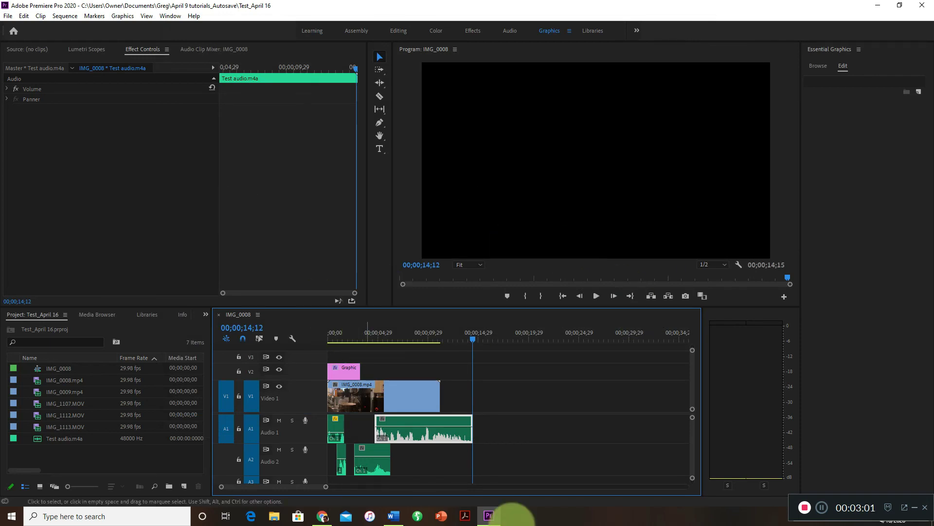
Switch to File Explorer, look through the files in the April 9 tutorials_Autosave folder, and close the window.
{"action": "left_click", "coordinate": [278, 518]}
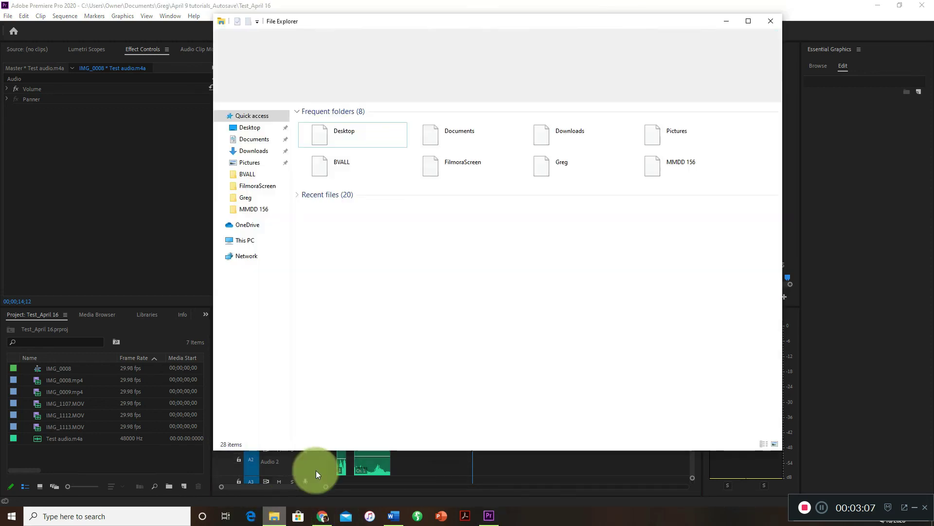
{"action": "left_click", "coordinate": [267, 200]}
{"action": "double_click", "coordinate": [340, 138]}
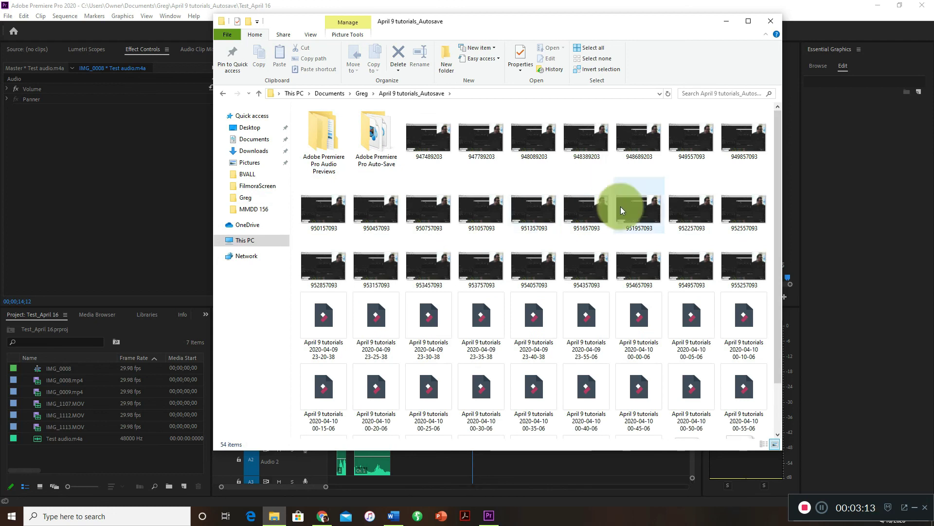
{"action": "scroll", "coordinate": [612, 219], "scroll_direction": "down", "scroll_amount": 2}
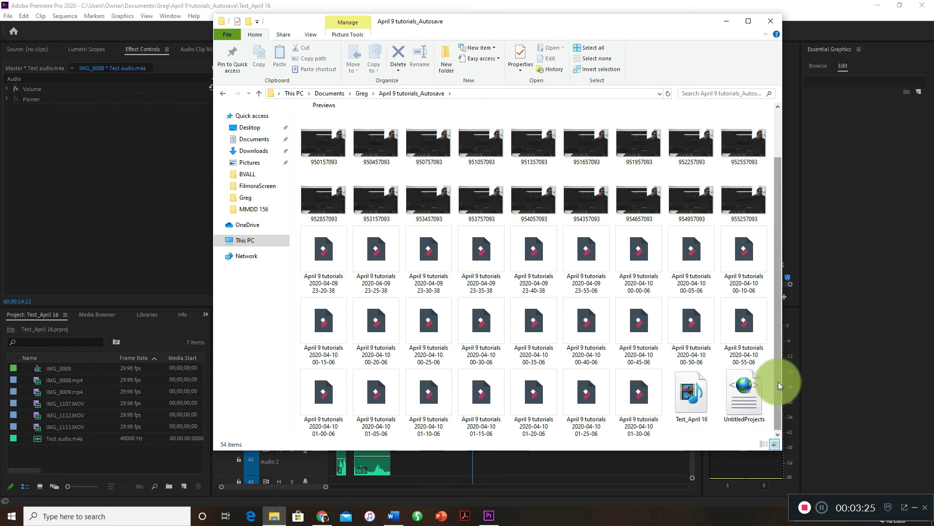
{"action": "scroll", "coordinate": [779, 382], "scroll_direction": "up", "scroll_amount": 2}
{"action": "scroll", "coordinate": [700, 370], "scroll_direction": "down", "scroll_amount": 2}
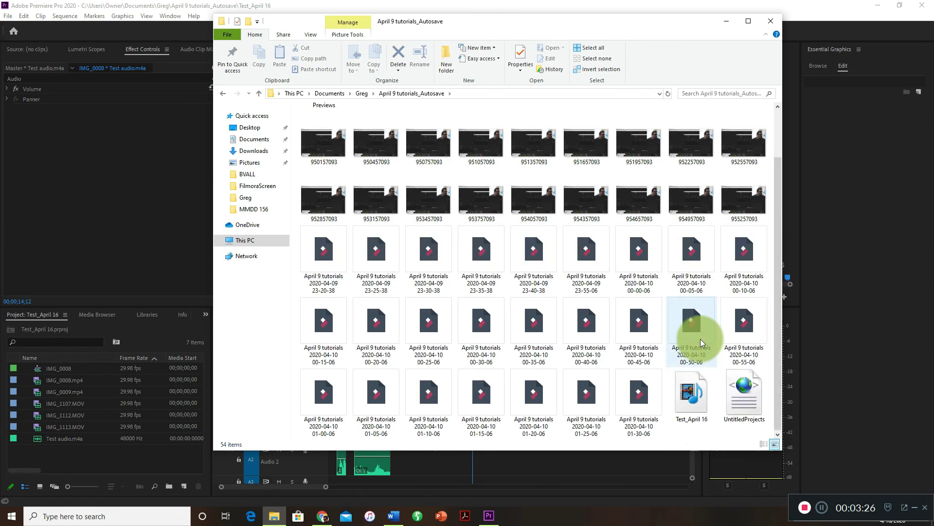
{"action": "left_click", "coordinate": [770, 22]}
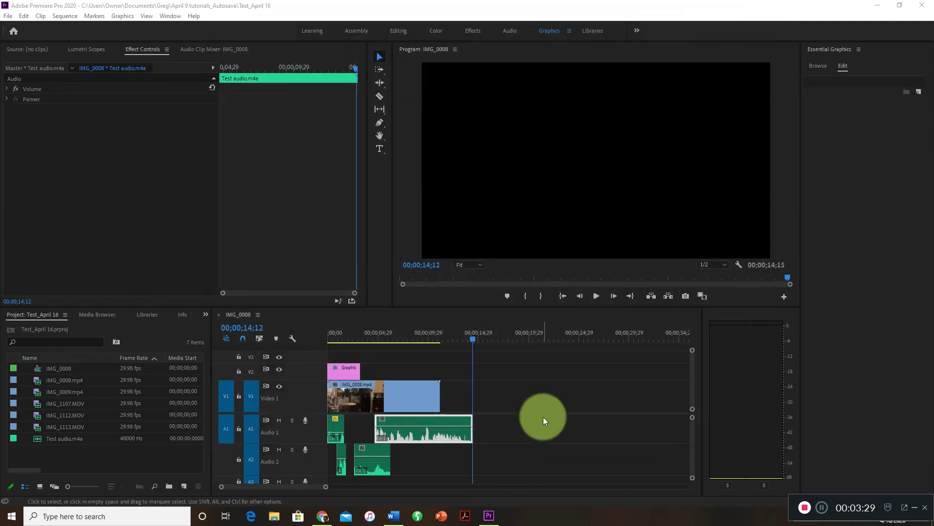